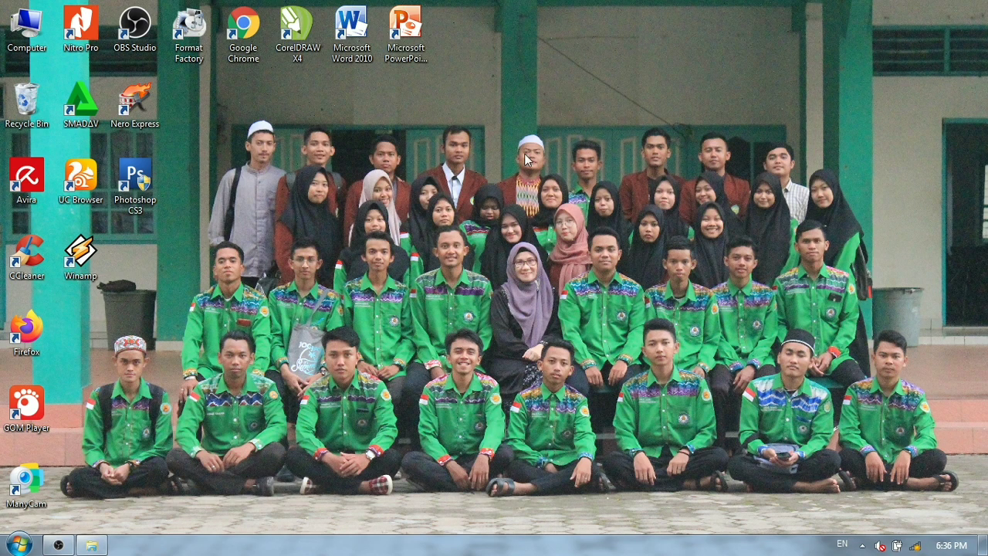
Step: Open Microsoft Word 2010 with a blank document
{"action": "left_click", "coordinate": [348, 39]}
{"action": "double_click", "coordinate": [348, 36]}
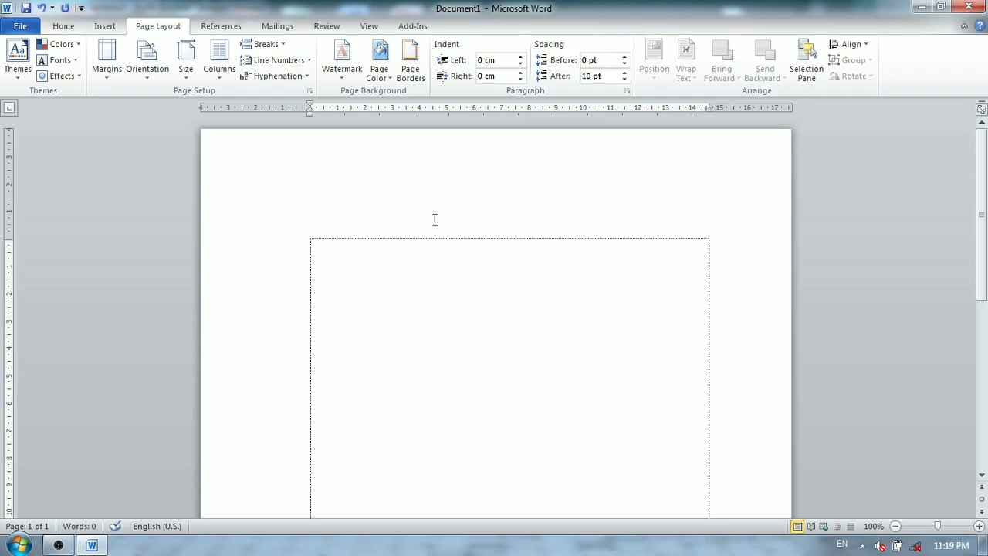
{"action": "left_click", "coordinate": [70, 28]}
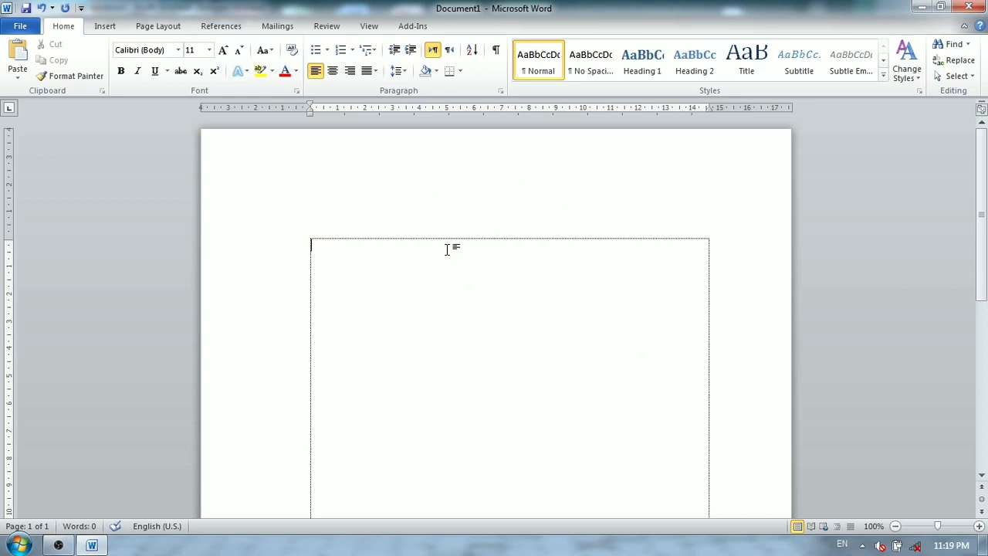
Step: Apply custom page margins of 4 cm top and left and 3 cm bottom and right, and set the paper size to A4
{"action": "left_click", "coordinate": [159, 26]}
{"action": "left_click", "coordinate": [106, 69]}
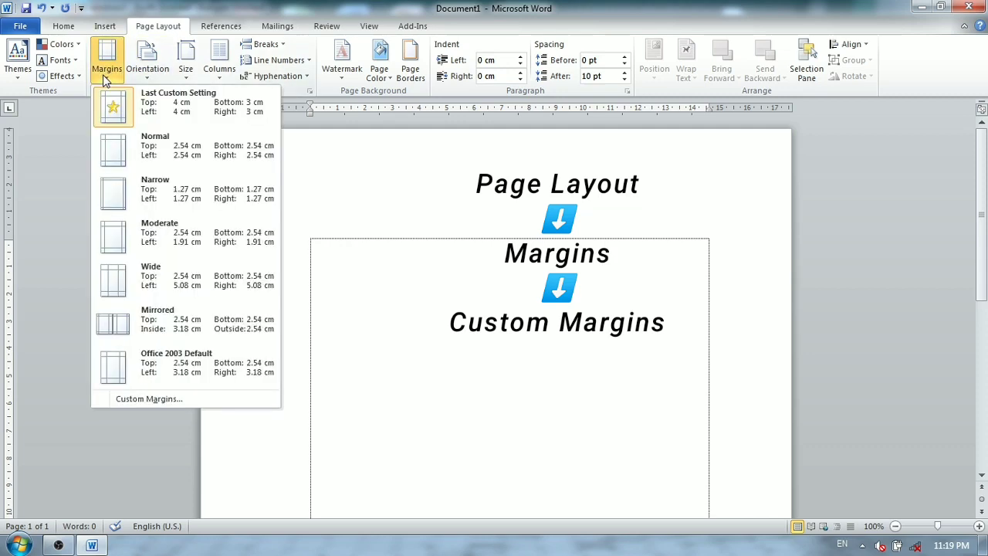
{"action": "left_click", "coordinate": [216, 407]}
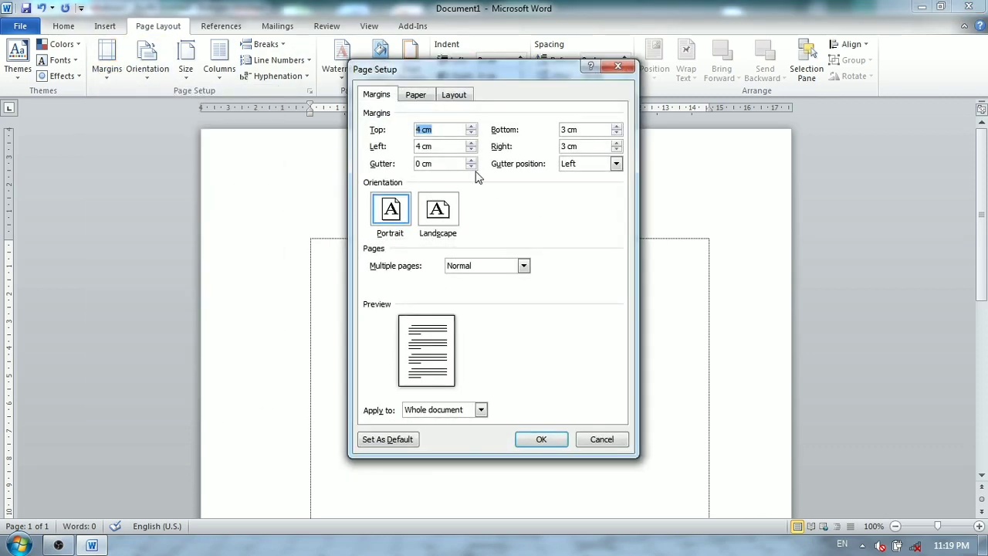
{"action": "left_click", "coordinate": [448, 129]}
{"action": "left_click", "coordinate": [531, 437]}
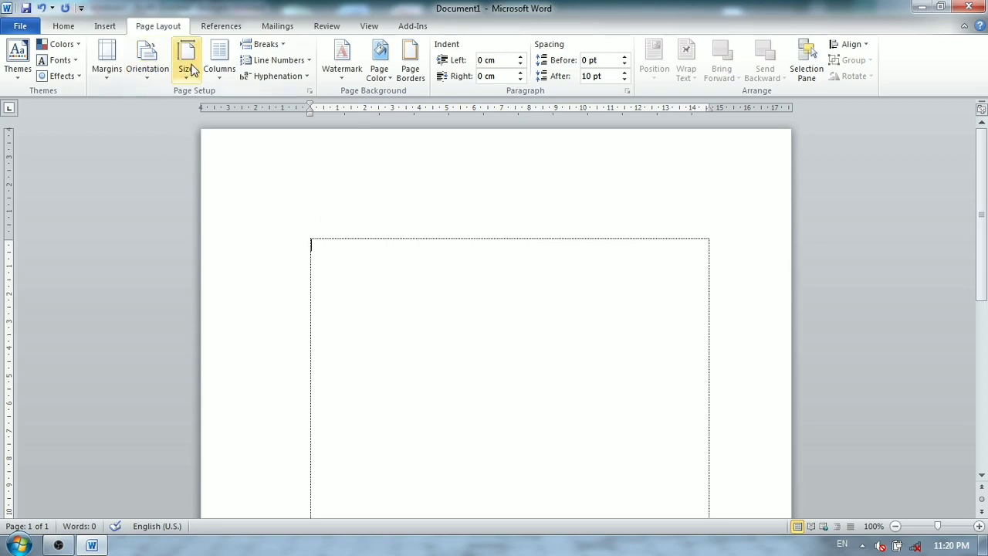
{"action": "left_click", "coordinate": [185, 77]}
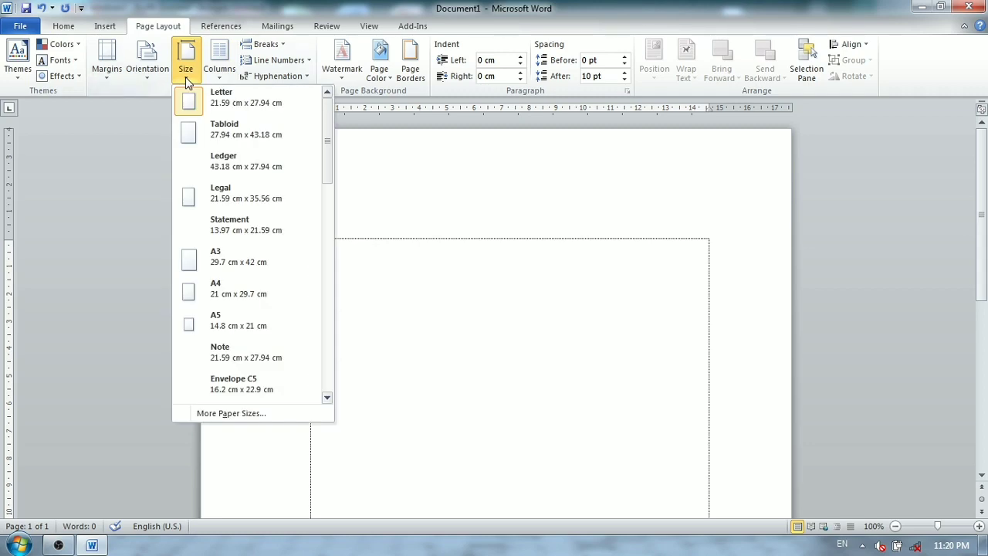
{"action": "left_click", "coordinate": [275, 297]}
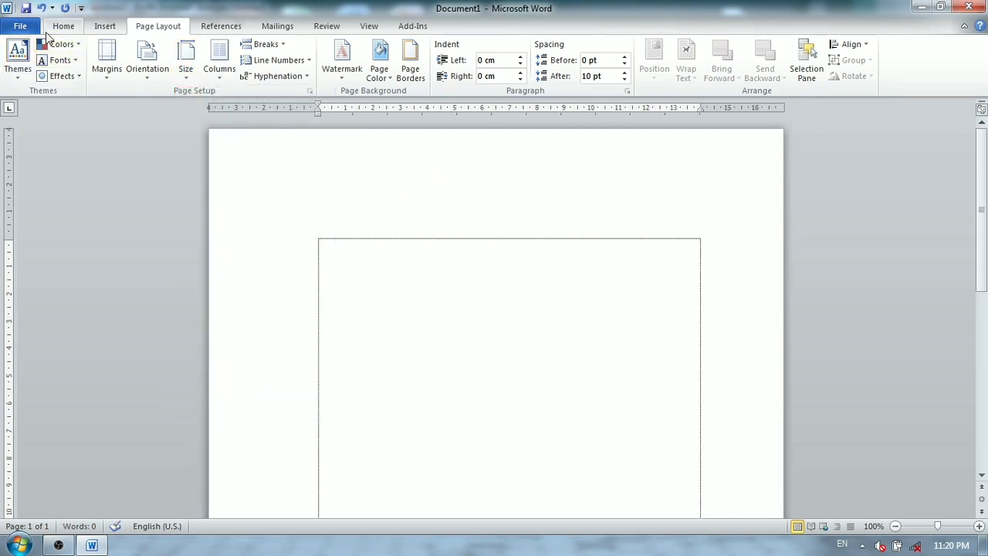
Step: Set the font of the blank document's text to Times New Roman
{"action": "left_click", "coordinate": [72, 29]}
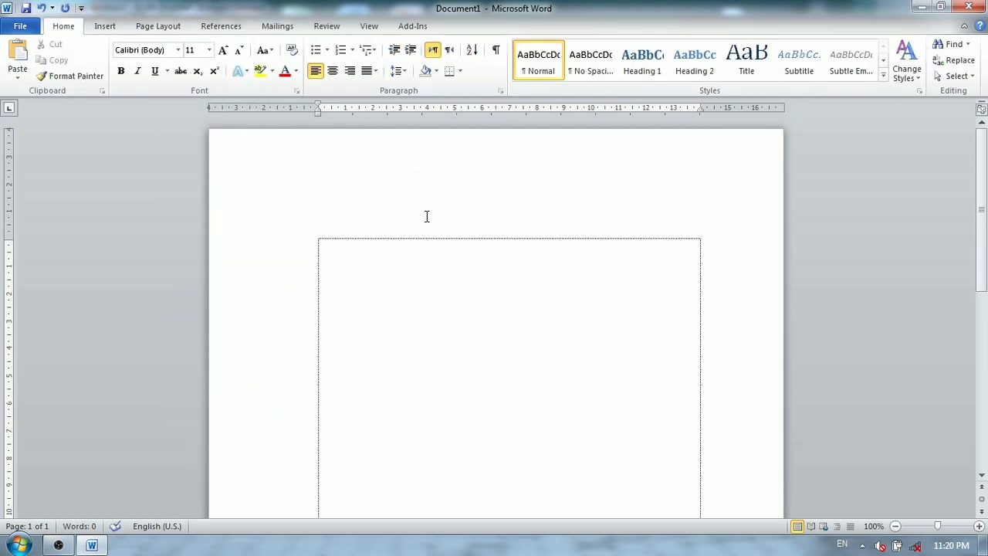
{"action": "left_click", "coordinate": [178, 50]}
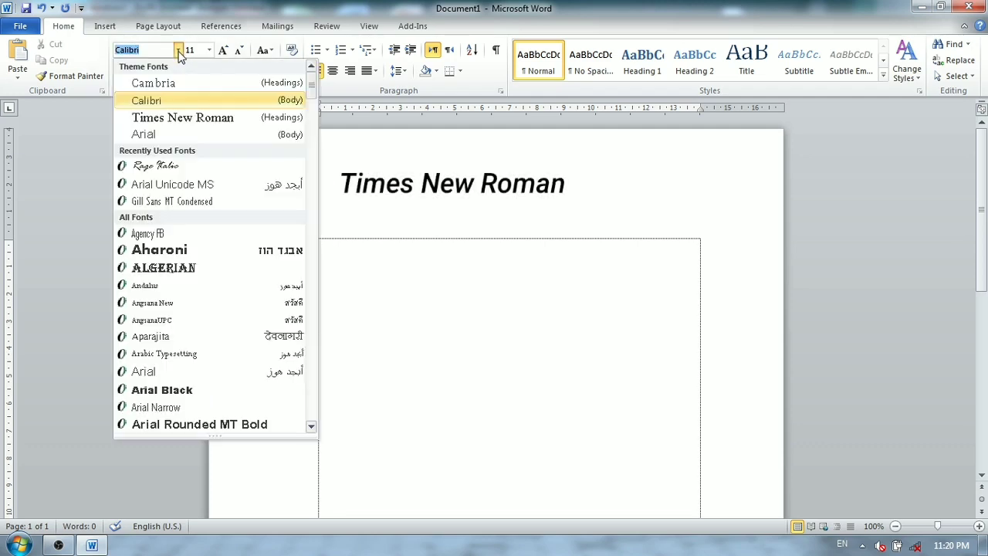
{"action": "left_click", "coordinate": [284, 126]}
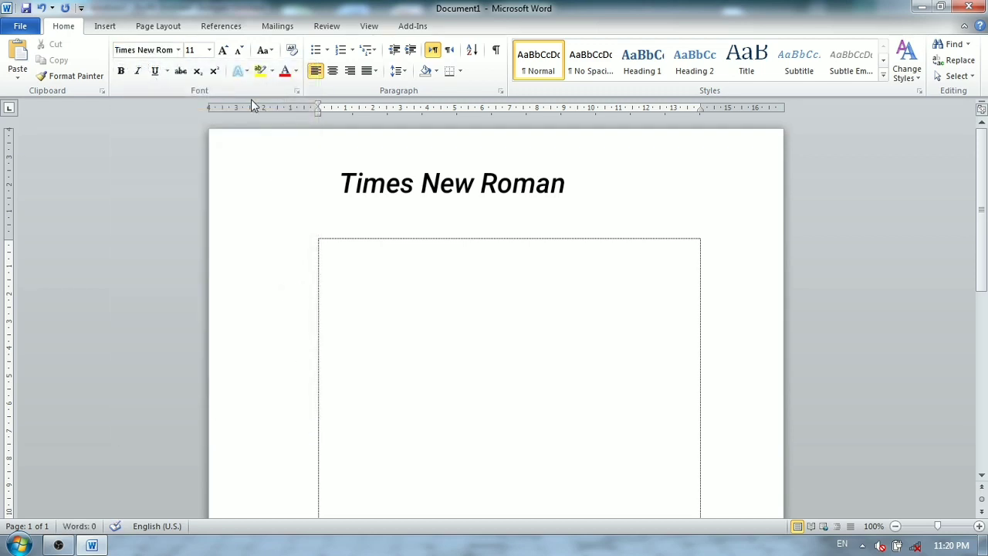
{"action": "left_click", "coordinate": [178, 51]}
{"action": "left_click", "coordinate": [178, 51]}
{"action": "left_click", "coordinate": [182, 52]}
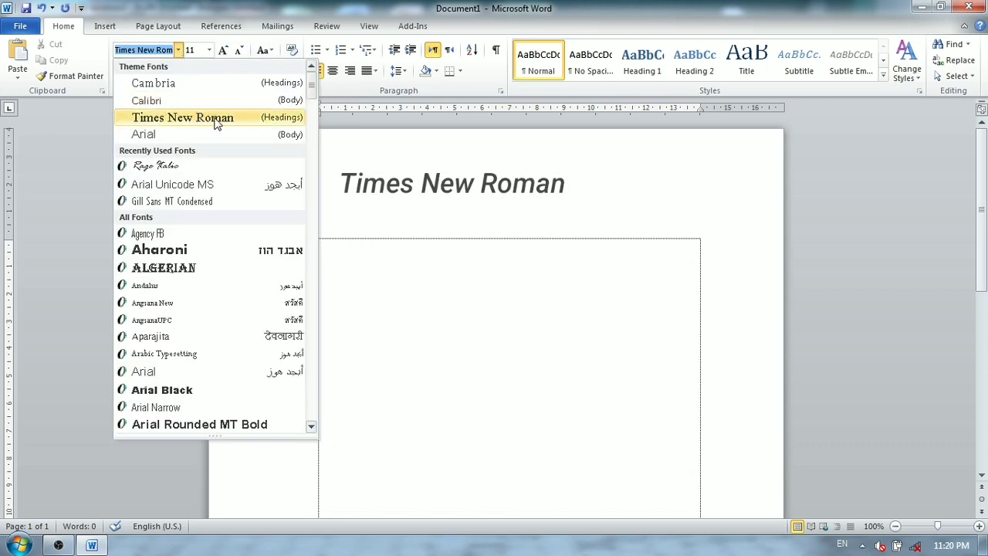
{"action": "left_click", "coordinate": [369, 258]}
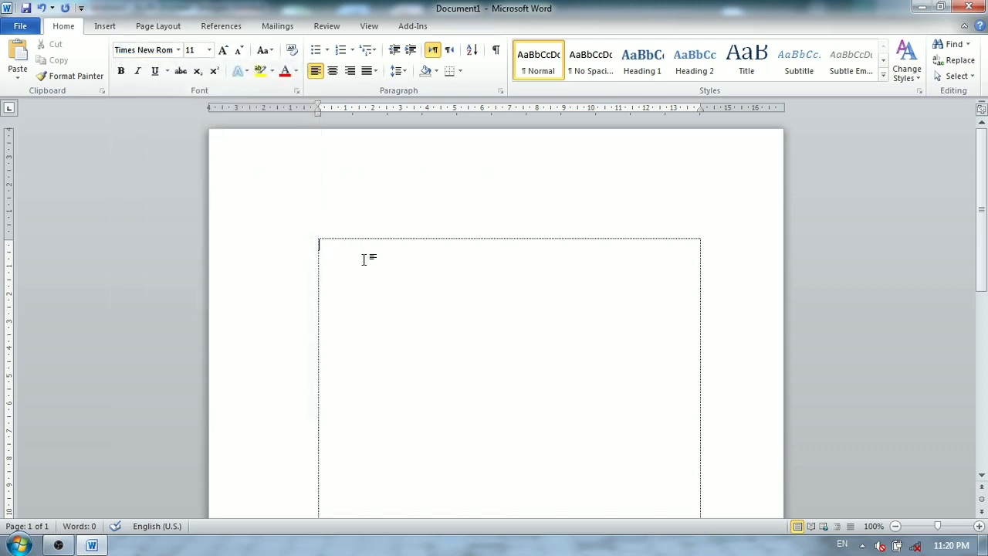
Step: Set the line spacing to 1.5 and the font size to 12 for the document text
{"action": "left_click", "coordinate": [402, 74]}
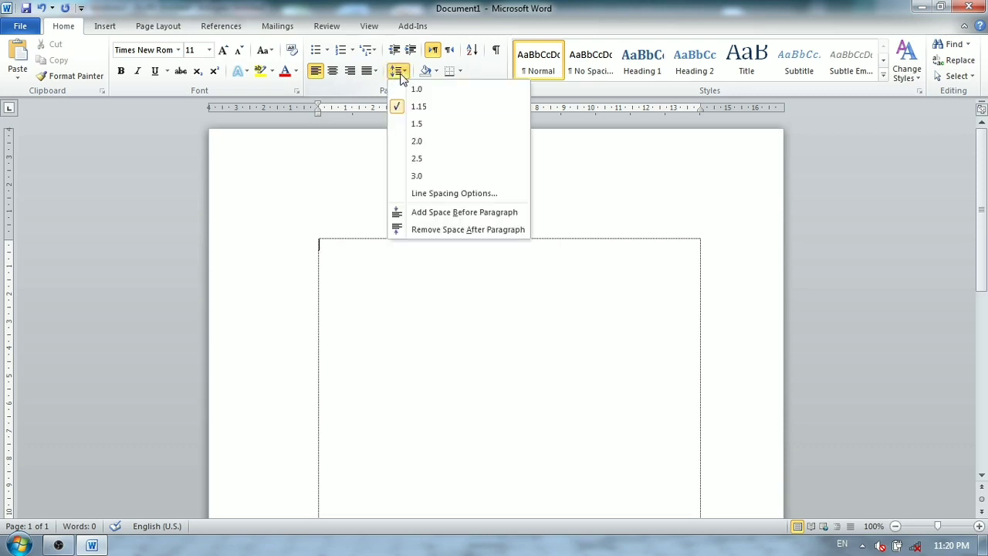
{"action": "left_click", "coordinate": [446, 125]}
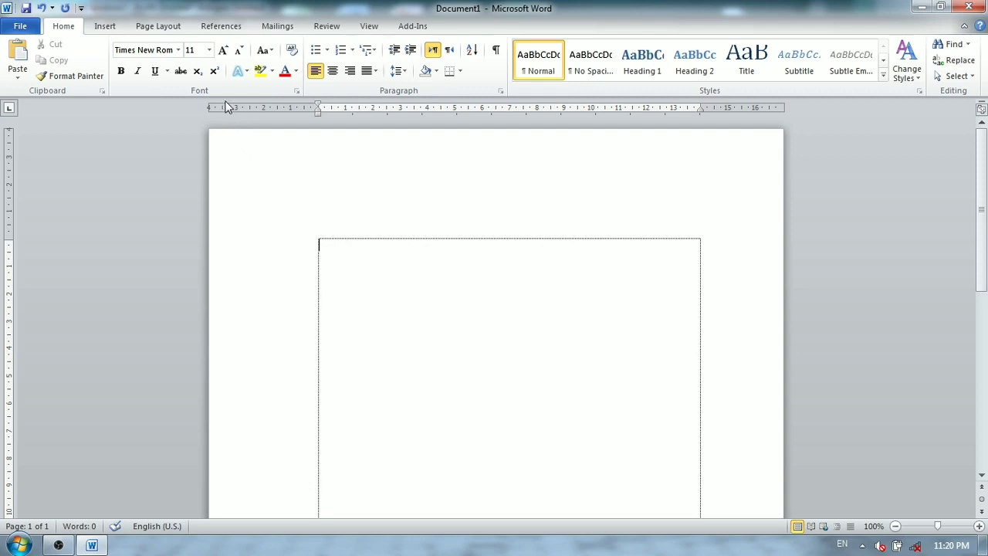
{"action": "left_click", "coordinate": [208, 50]}
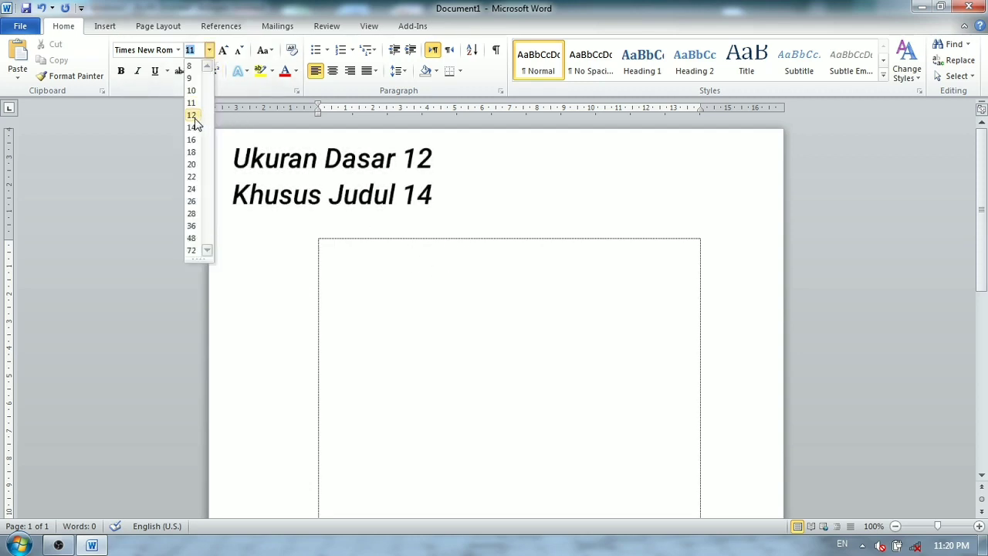
{"action": "left_click", "coordinate": [194, 118]}
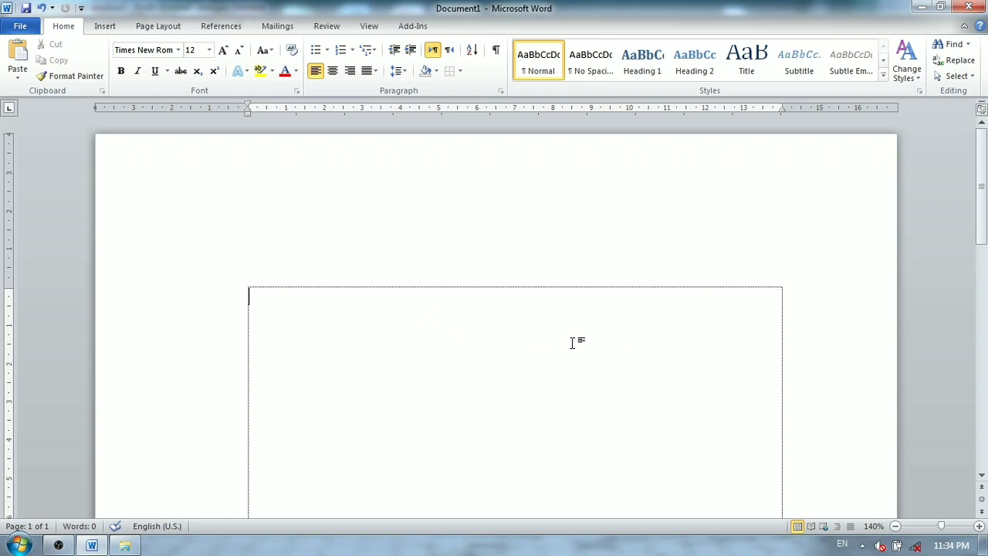
Step: Insert a table with two columns and two rows at the start of the page
{"action": "left_click", "coordinate": [108, 31]}
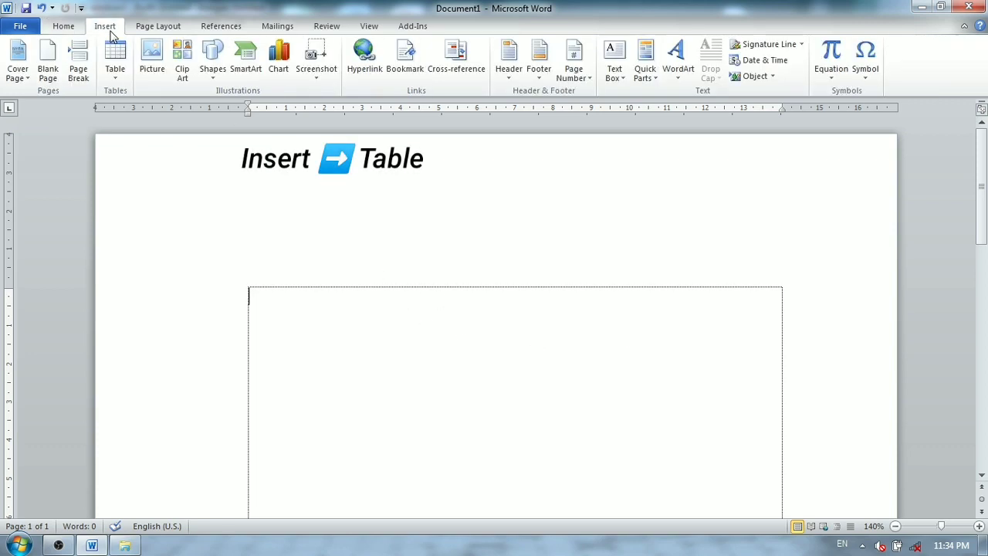
{"action": "left_click", "coordinate": [121, 74]}
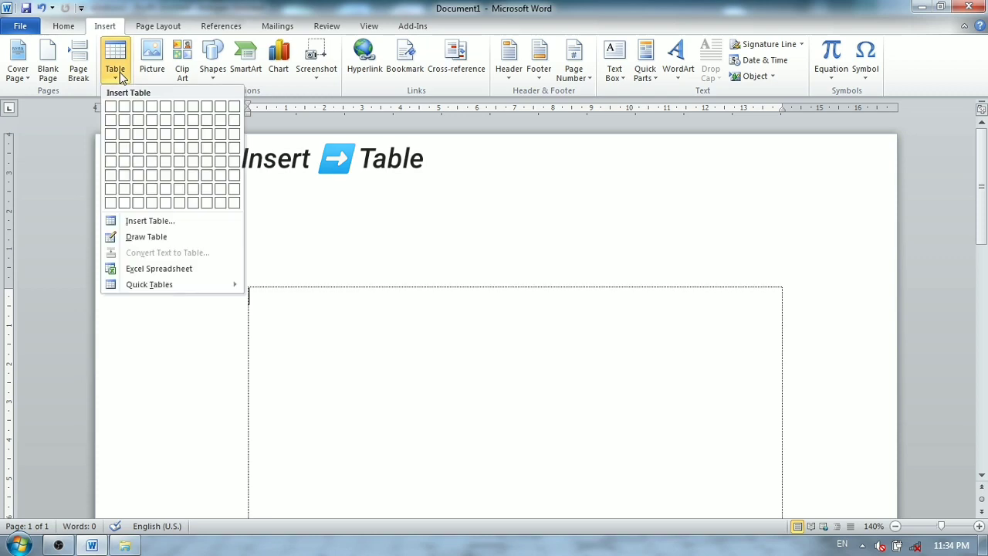
{"action": "left_click", "coordinate": [127, 128]}
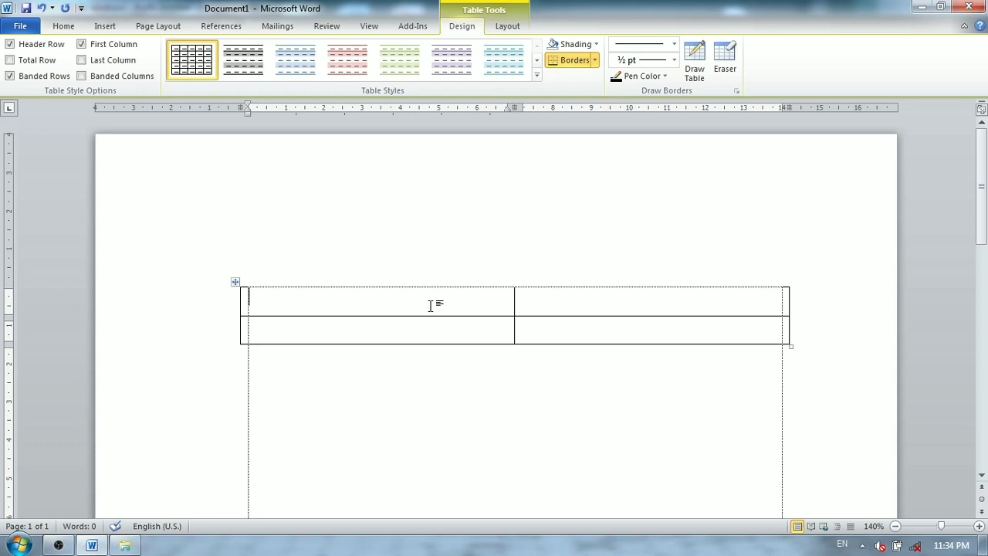
Step: Fill the table's header row with "Mata Kuliah" in the first column and "Dosen Pembimbing" in the second
{"action": "type", "text": "Mata"}
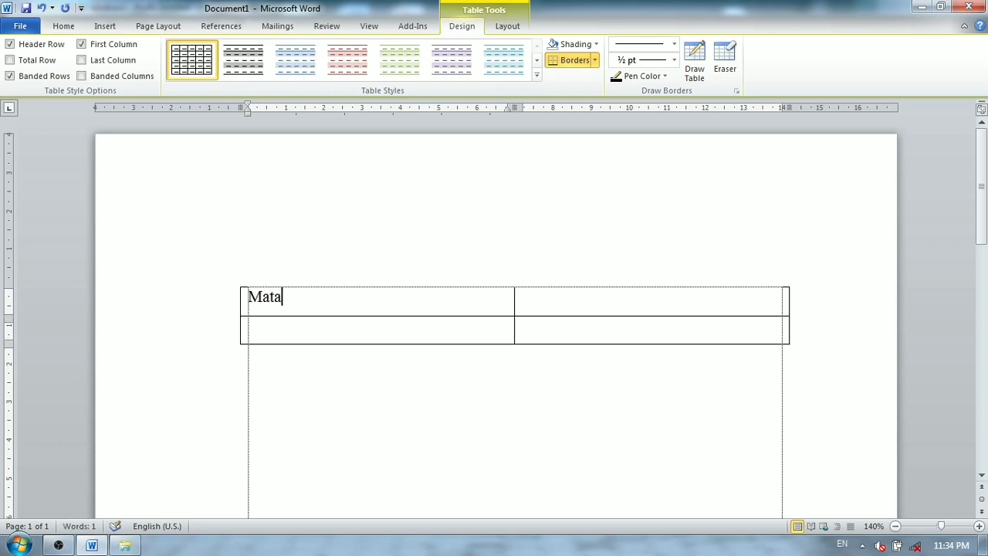
{"action": "type", "text": " Kuliah"}
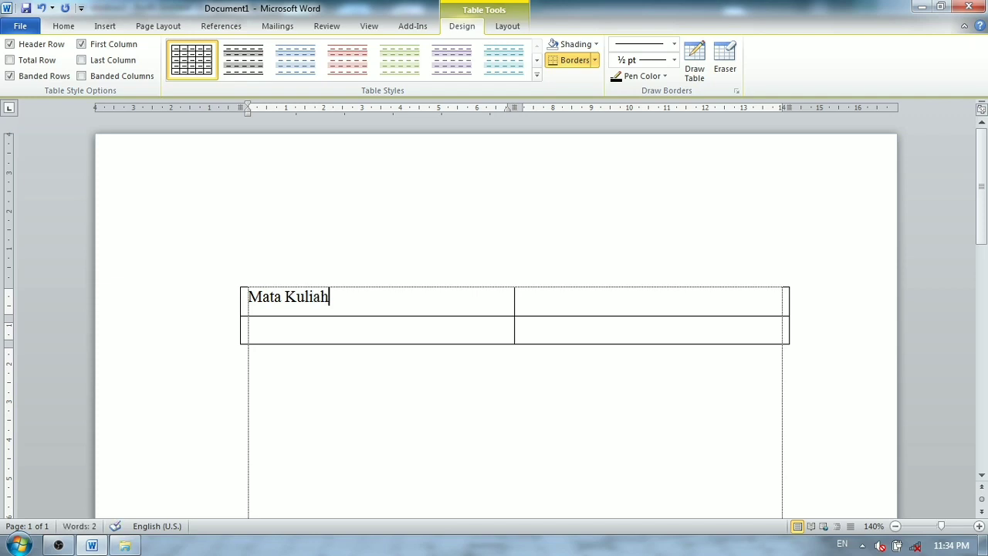
{"action": "left_click", "coordinate": [591, 311]}
{"action": "type", "text": "Dose"}
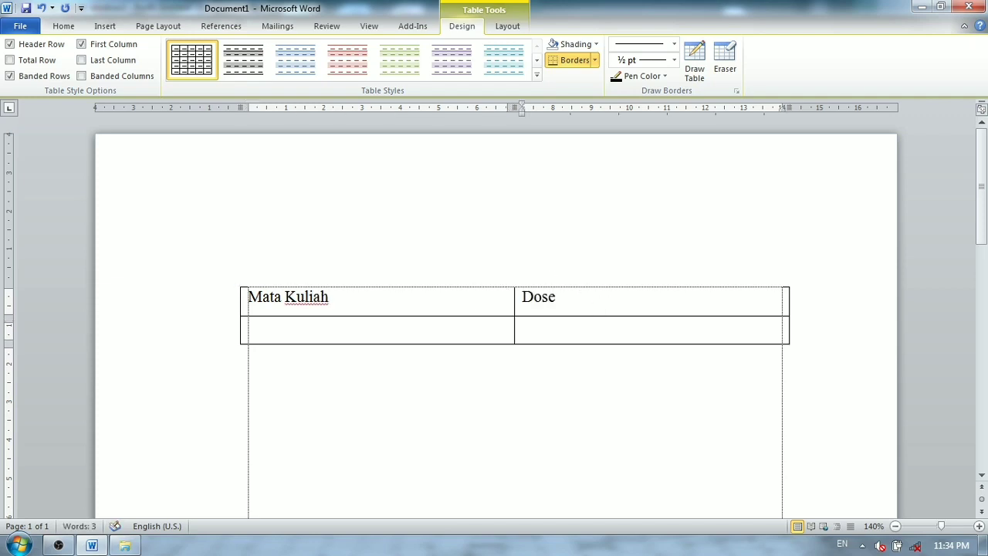
{"action": "type", "text": "n Pembimbing"}
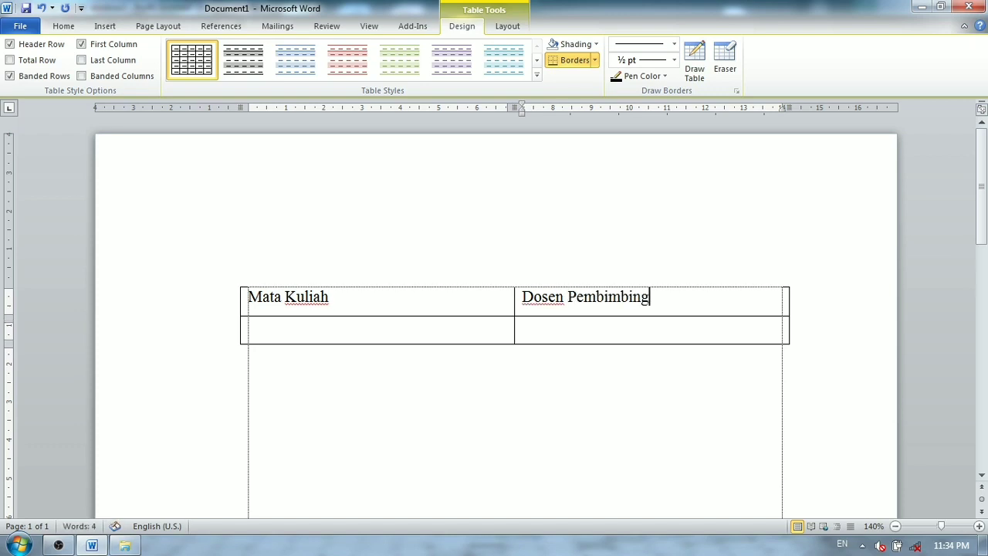
Step: Fill the second table row with "Ilmu Kalam" under Mata Kuliah and the lecturer's name with academic titles under Dosen Pembimbing
{"action": "left_click", "coordinate": [463, 328]}
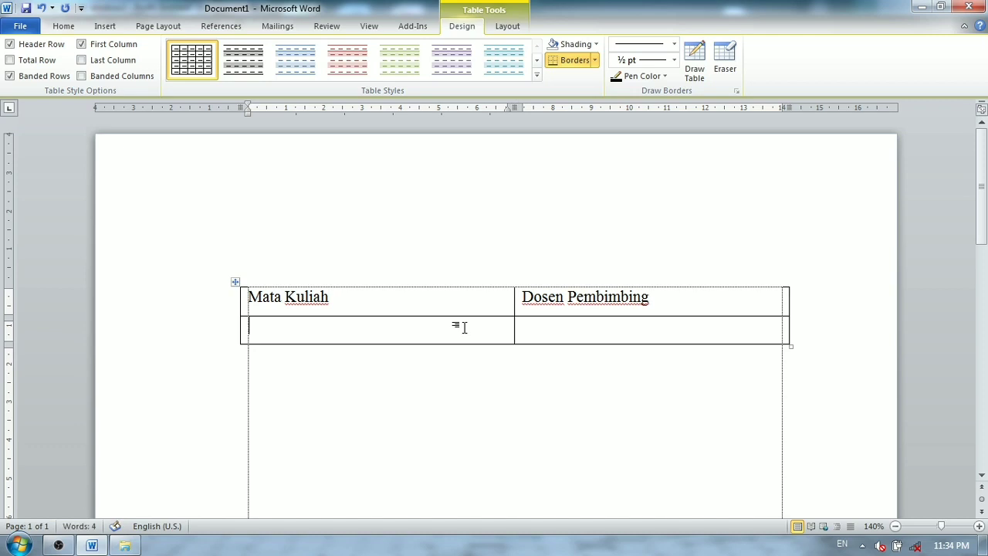
{"action": "type", "text": "Ilmu Kalam"}
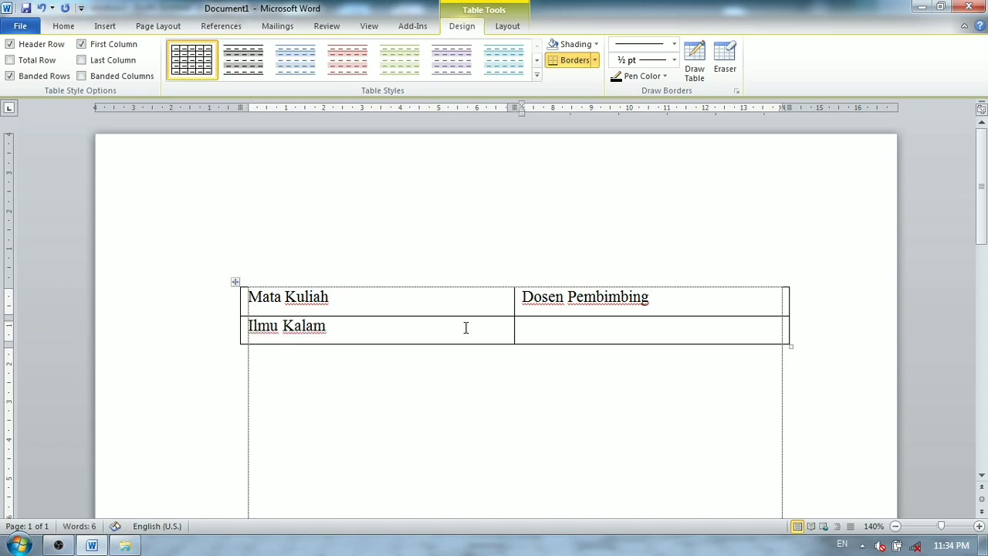
{"action": "key", "text": "Tab"}
{"action": "type", "text": "H. Muhammad"}
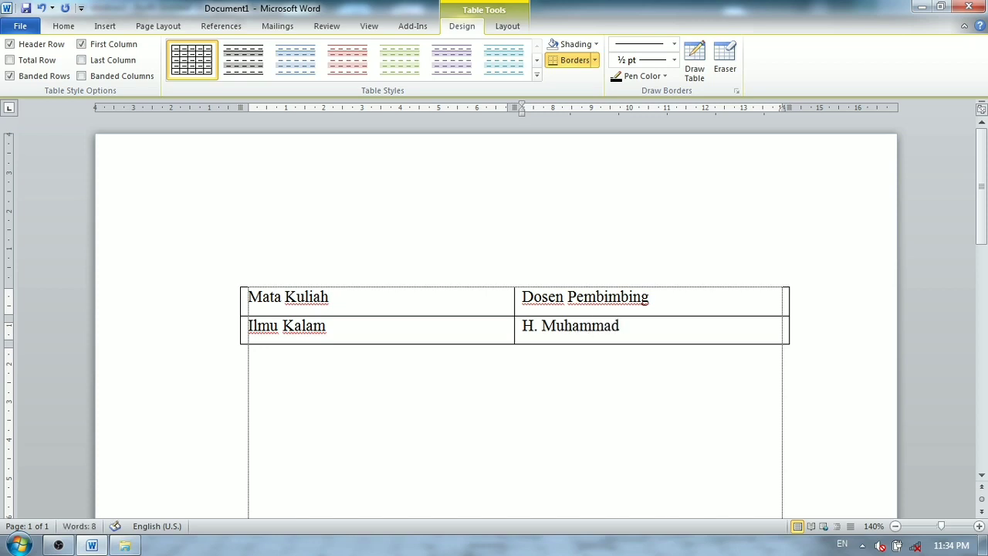
{"action": "type", "text": " Lc, M.H.I"}
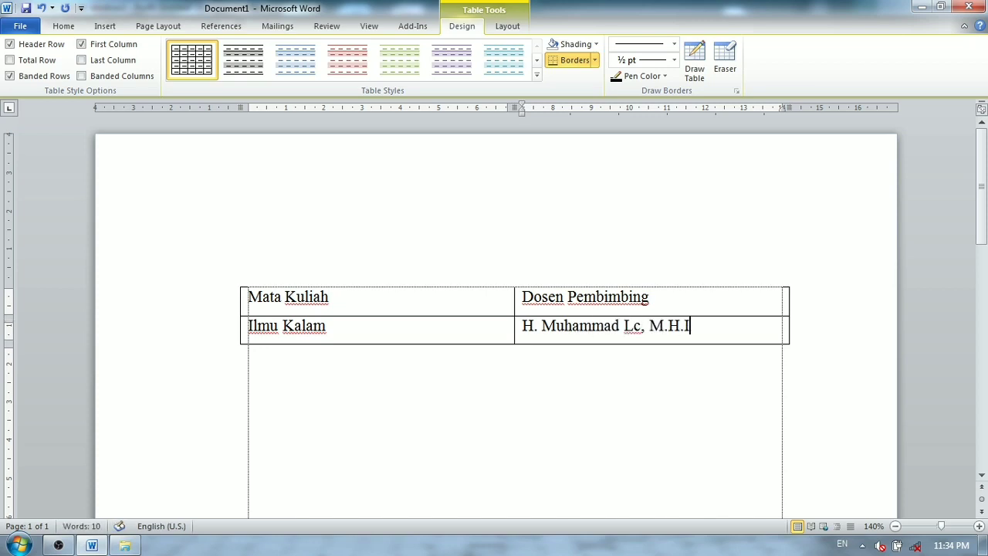
{"action": "left_click", "coordinate": [556, 325]}
{"action": "left_click", "coordinate": [392, 326]}
{"action": "left_click", "coordinate": [555, 301]}
{"action": "left_click", "coordinate": [457, 326]}
Step: Center the text horizontally in all four cells of the table
{"action": "left_click", "coordinate": [248, 300]}
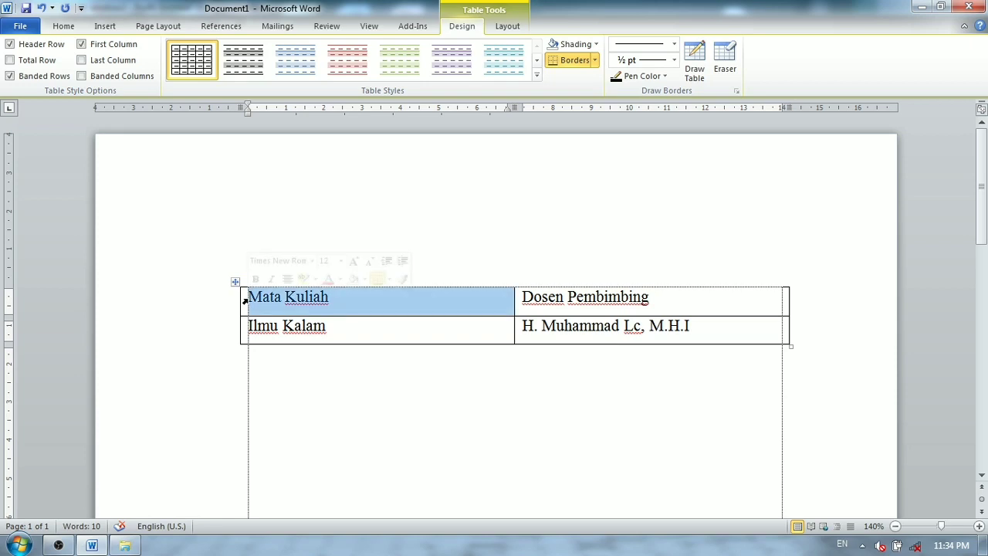
{"action": "left_click_drag", "start_coordinate": [249, 300], "coordinate": [568, 335]}
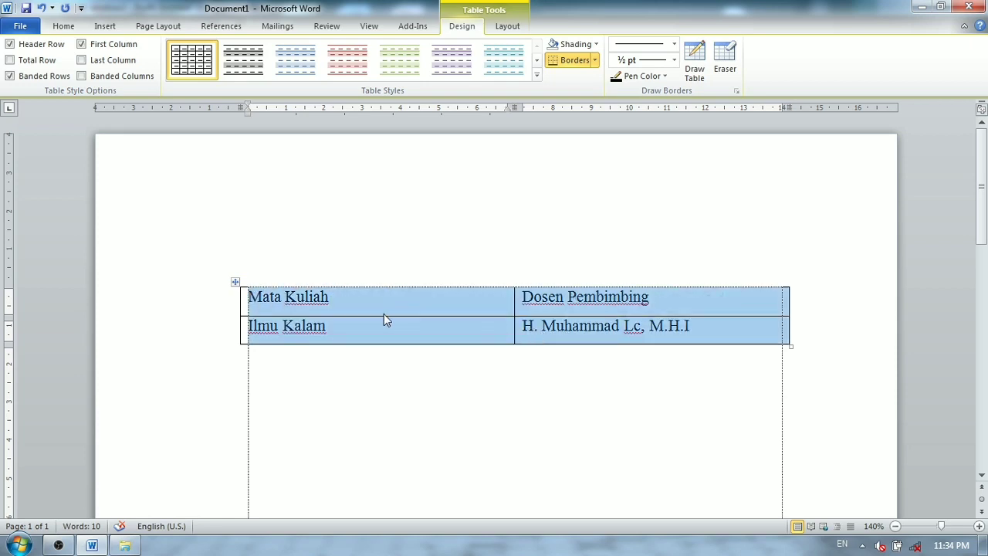
{"action": "left_click", "coordinate": [61, 30]}
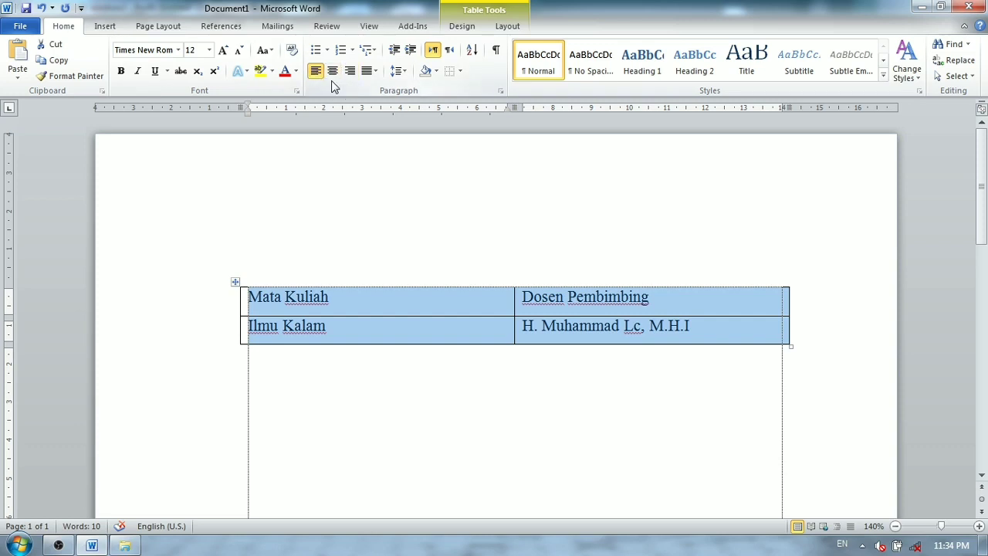
{"action": "key", "text": "ctrl+e"}
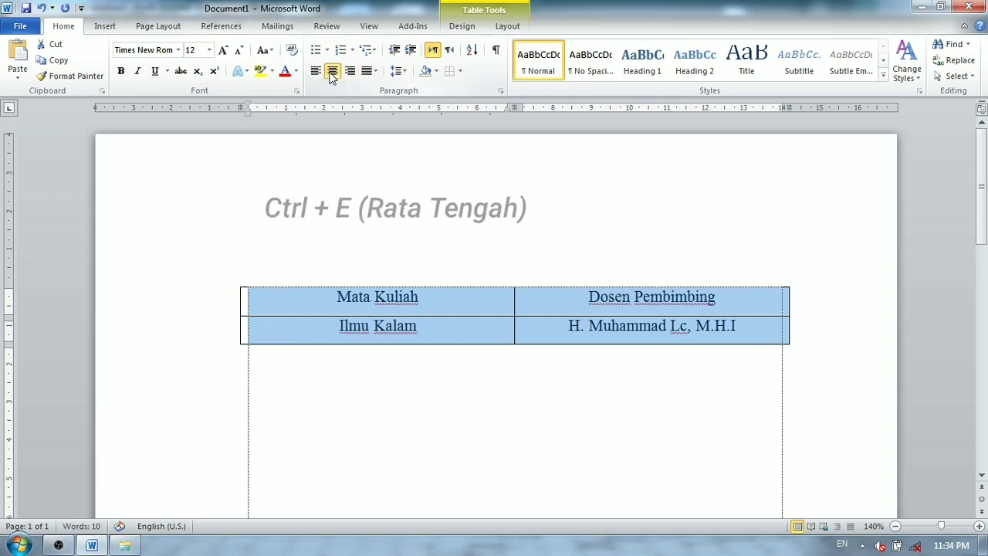
{"action": "key", "text": "ctrl+z"}
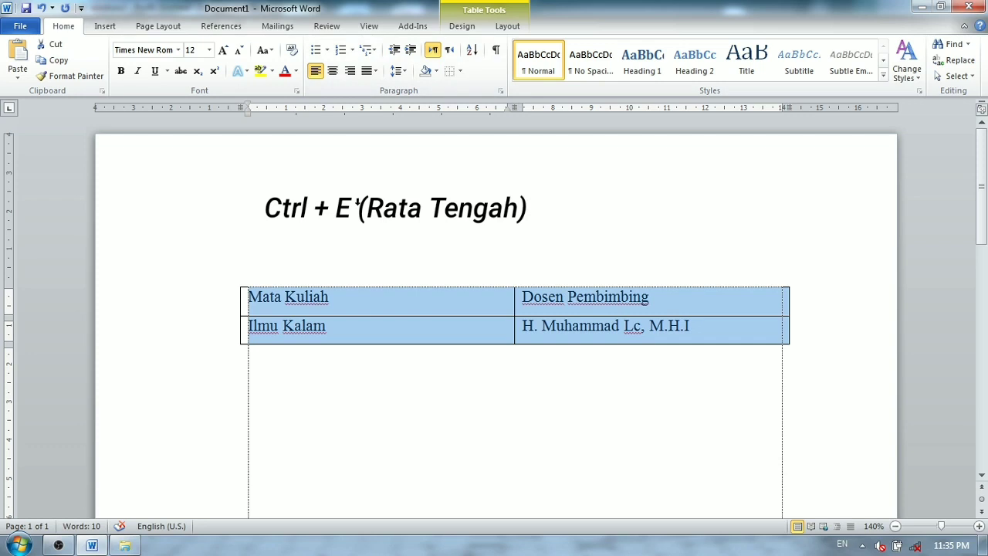
{"action": "key", "text": "ctrl+e"}
{"action": "left_click", "coordinate": [444, 301]}
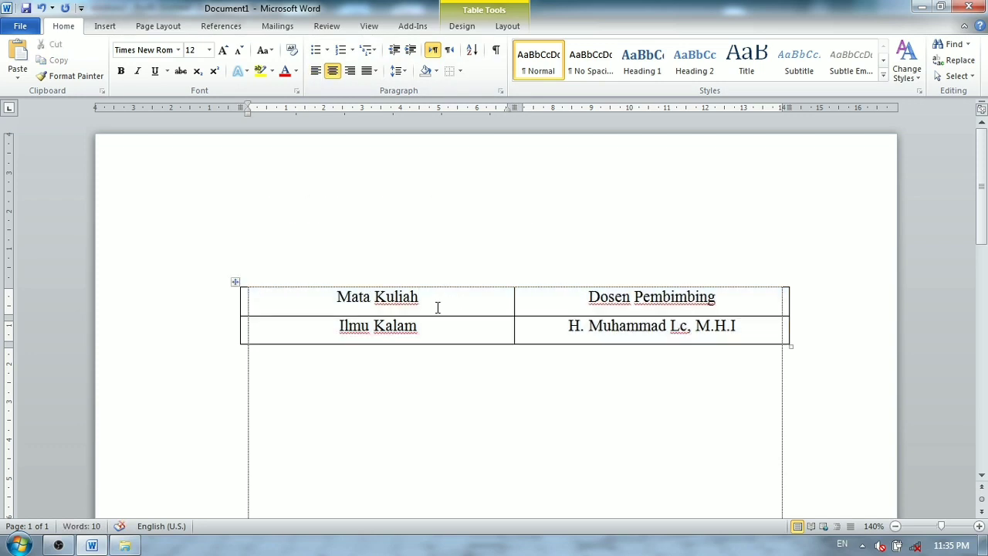
Step: Make the header row text "Mata Kuliah" and "Dosen Pembimbing" bold
{"action": "left_click_drag", "start_coordinate": [317, 301], "coordinate": [582, 307]}
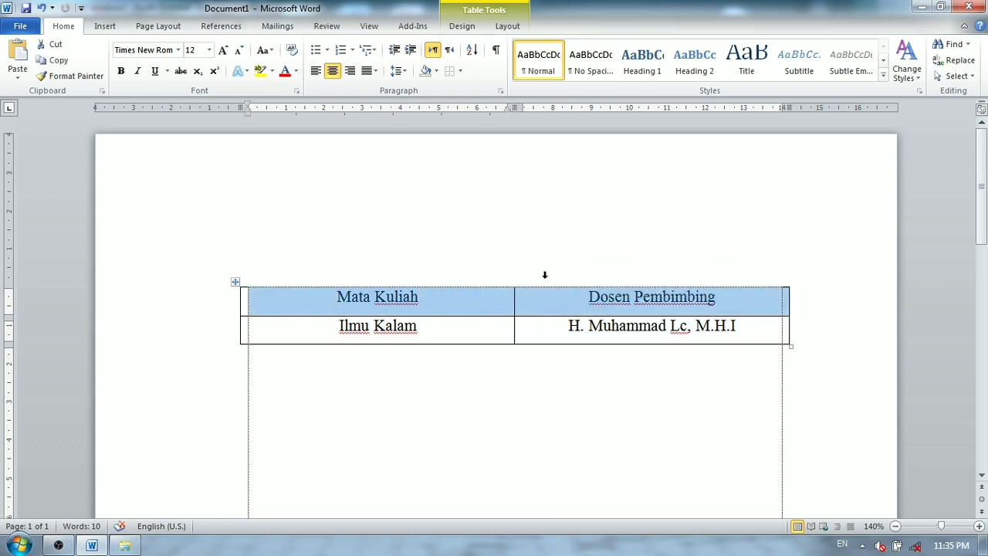
{"action": "left_click", "coordinate": [122, 71]}
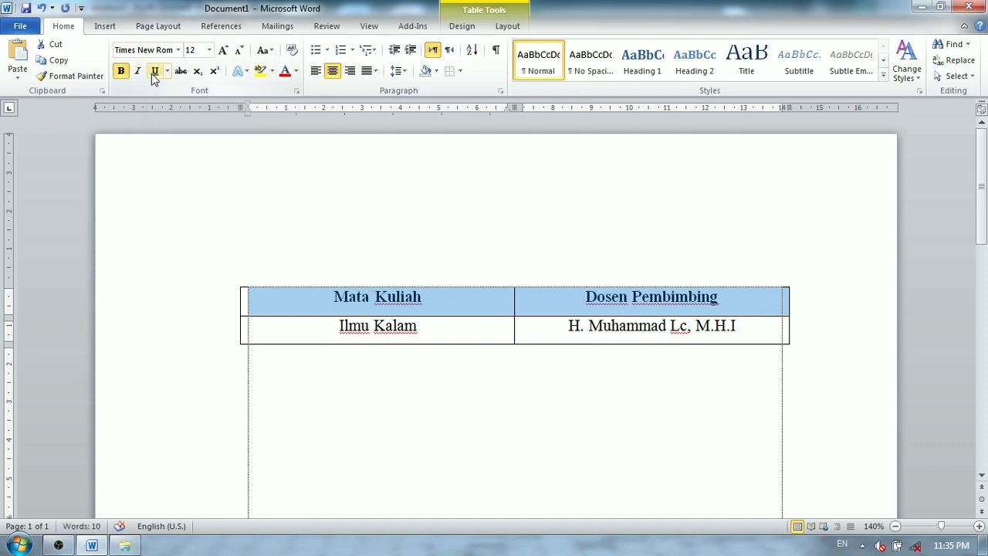
Step: Underline the header row text "Mata Kuliah" and "Dosen Pembimbing", keeping it bold
{"action": "left_click", "coordinate": [155, 72]}
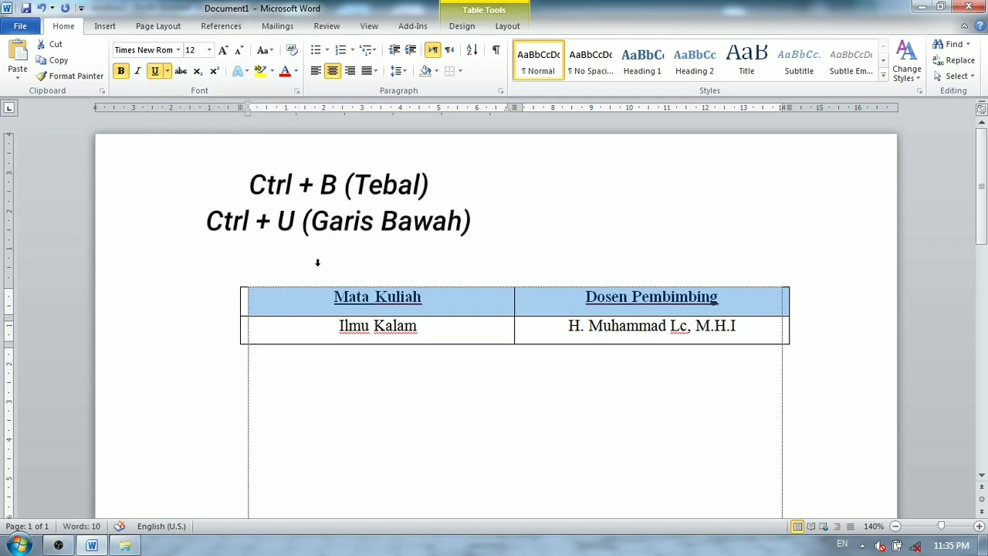
{"action": "key", "text": "ctrl+b"}
{"action": "key", "text": "ctrl+b"}
{"action": "key", "text": "ctrl+u"}
{"action": "key", "text": "ctrl+u"}
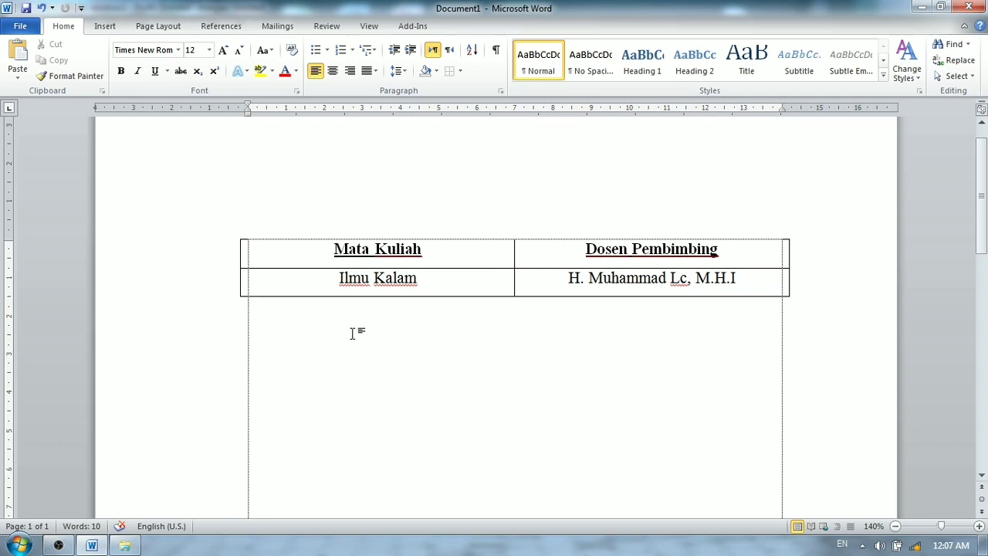
Step: Add a centered title line reading "SYIAH & WAHABI" below the course table
{"action": "key", "text": "ctrl+z"}
{"action": "key", "text": "ctrl+e"}
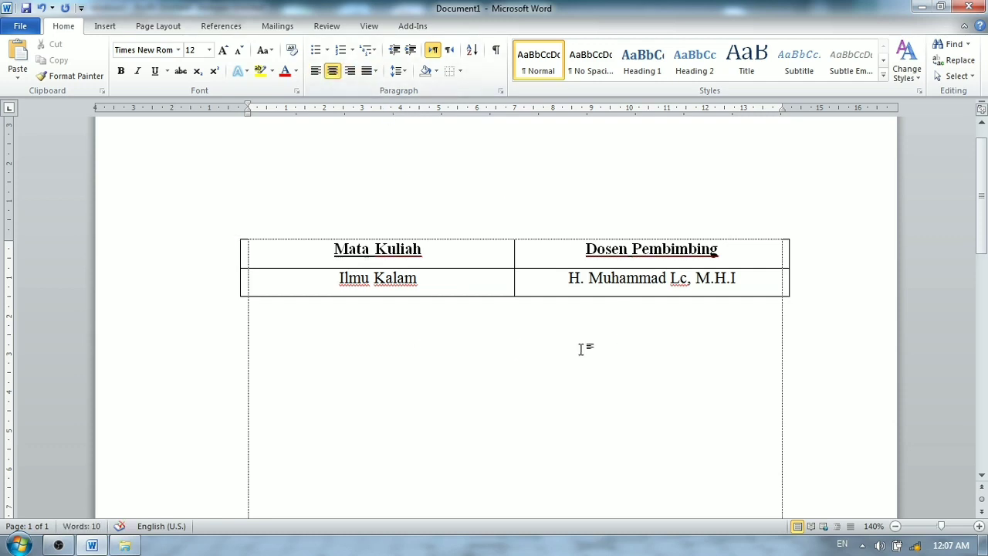
{"action": "type", "text": "SYIAH"}
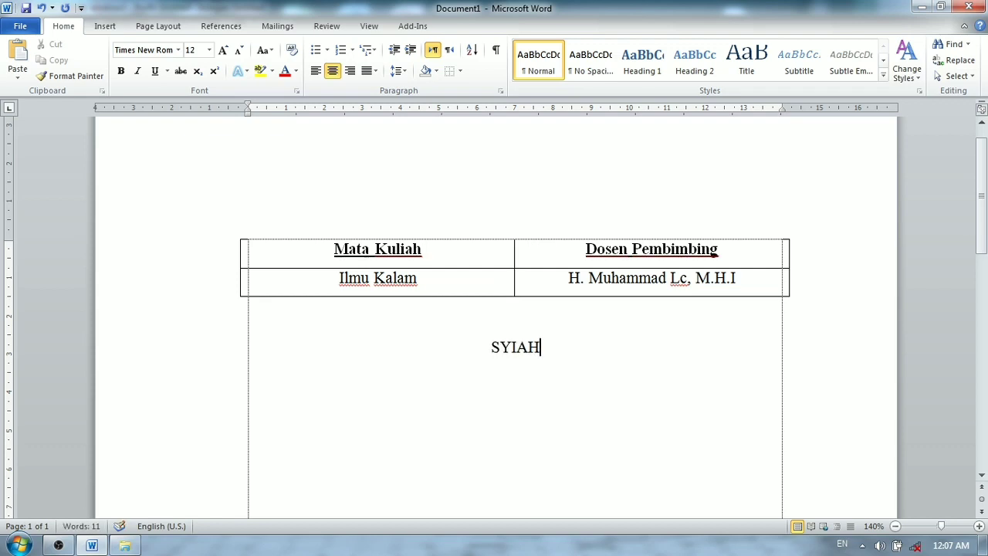
{"action": "type", "text": " &"}
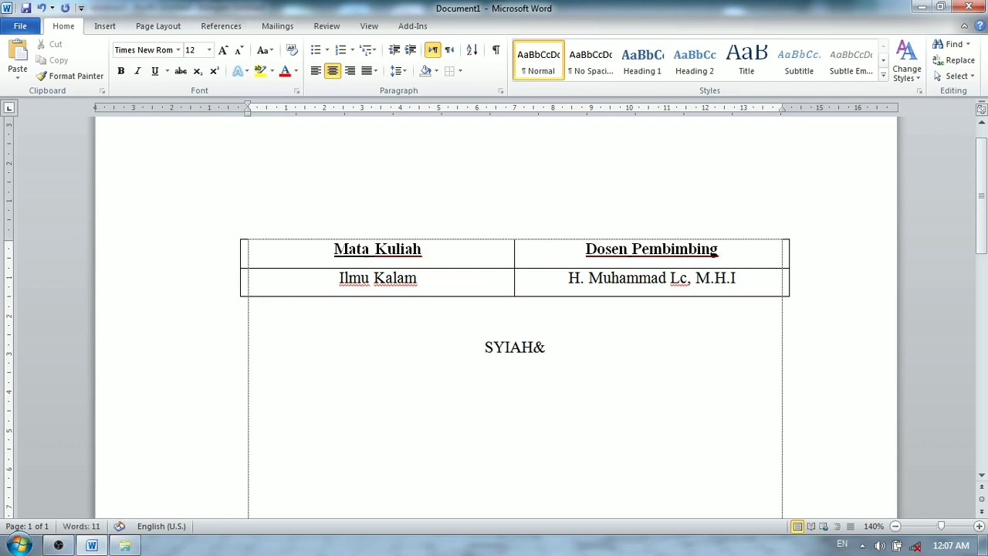
{"action": "key", "text": "BackSpace"}
{"action": "key", "text": "BackSpace"}
{"action": "type", "text": "&"}
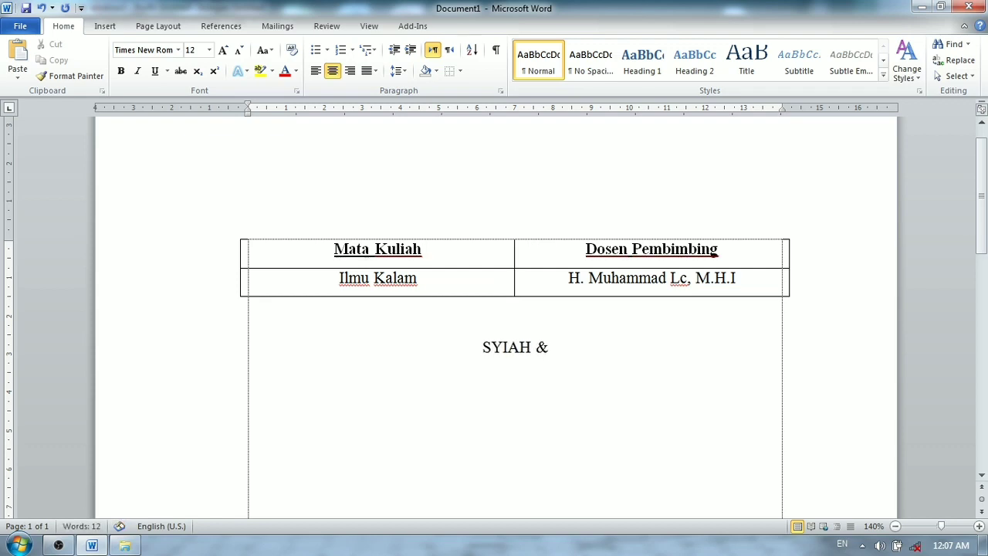
{"action": "type", "text": " WAHABI"}
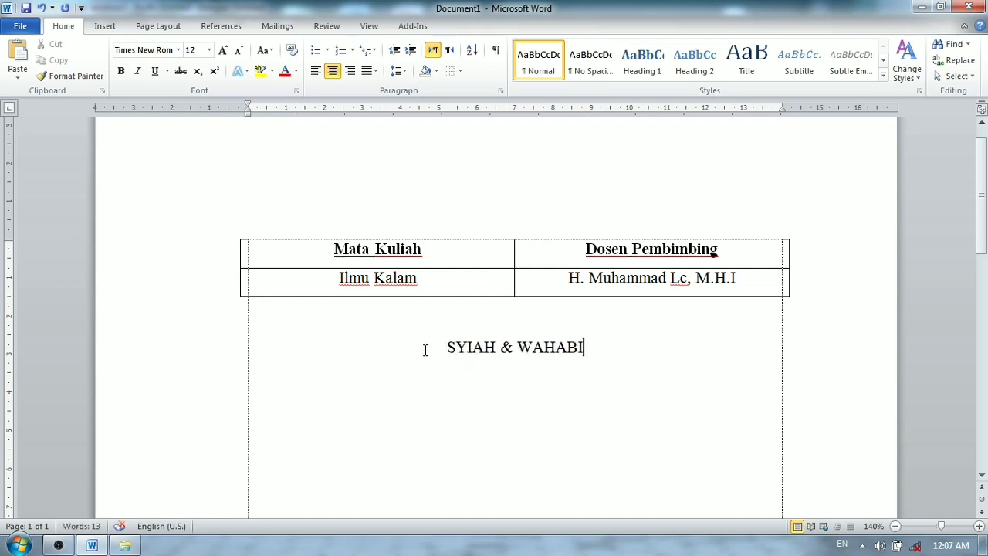
Step: Make the title "SYIAH & WAHABI" bold
{"action": "left_click_drag", "start_coordinate": [425, 351], "coordinate": [593, 369]}
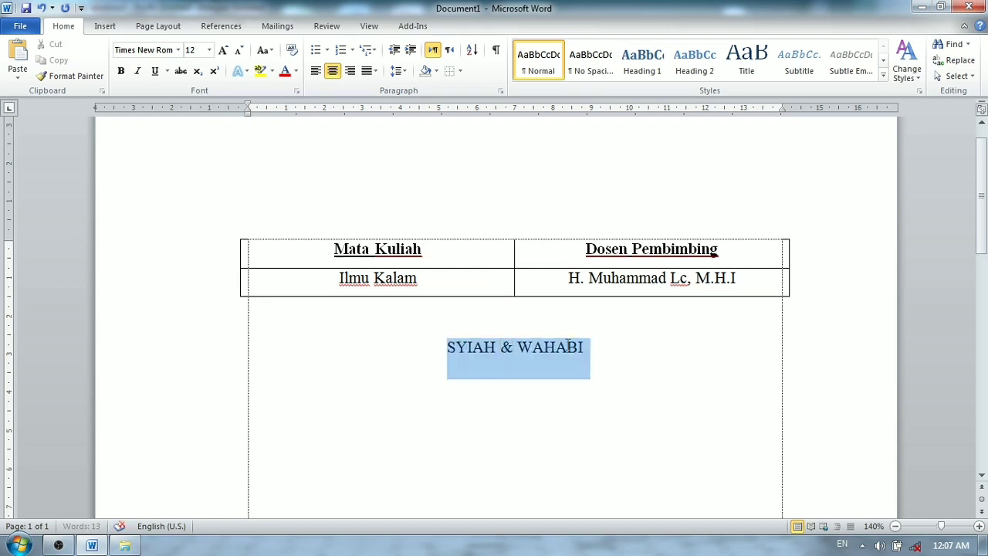
{"action": "left_click", "coordinate": [122, 73]}
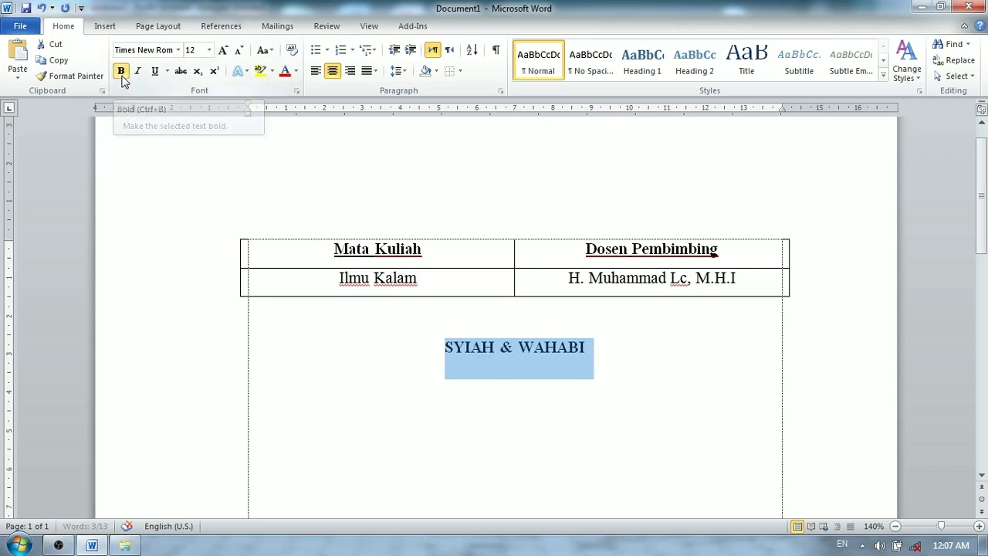
{"action": "left_click", "coordinate": [122, 73]}
{"action": "key", "text": "ctrl+b"}
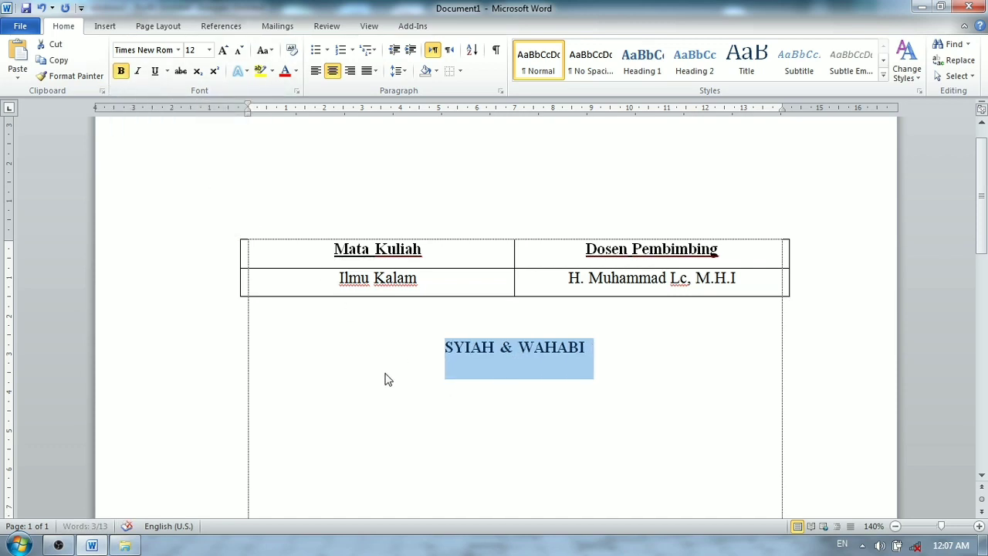
{"action": "left_click", "coordinate": [633, 372]}
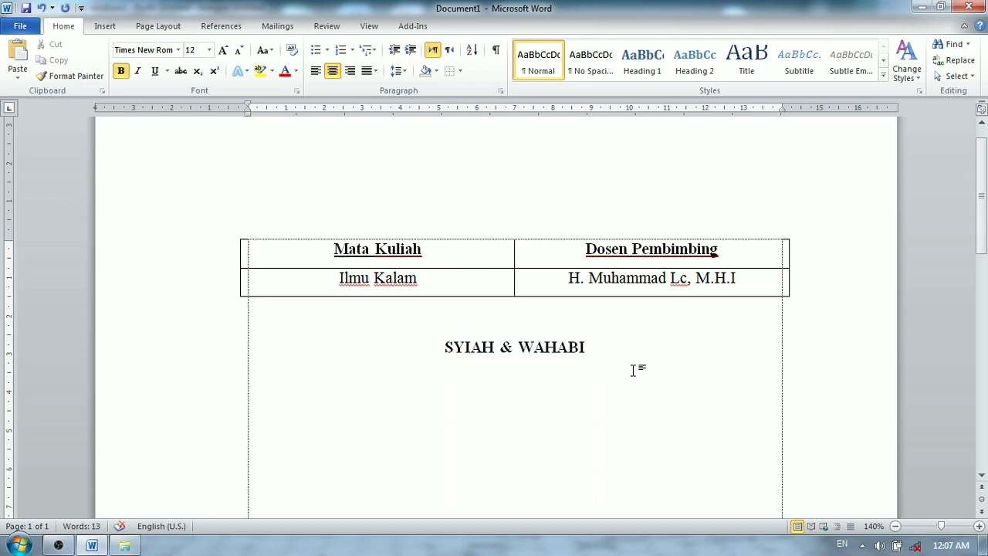
Step: Set the font size of the title "SYIAH & WAHABI" to 14
{"action": "key", "text": "Return"}
{"action": "left_click_drag", "start_coordinate": [432, 350], "coordinate": [594, 368]}
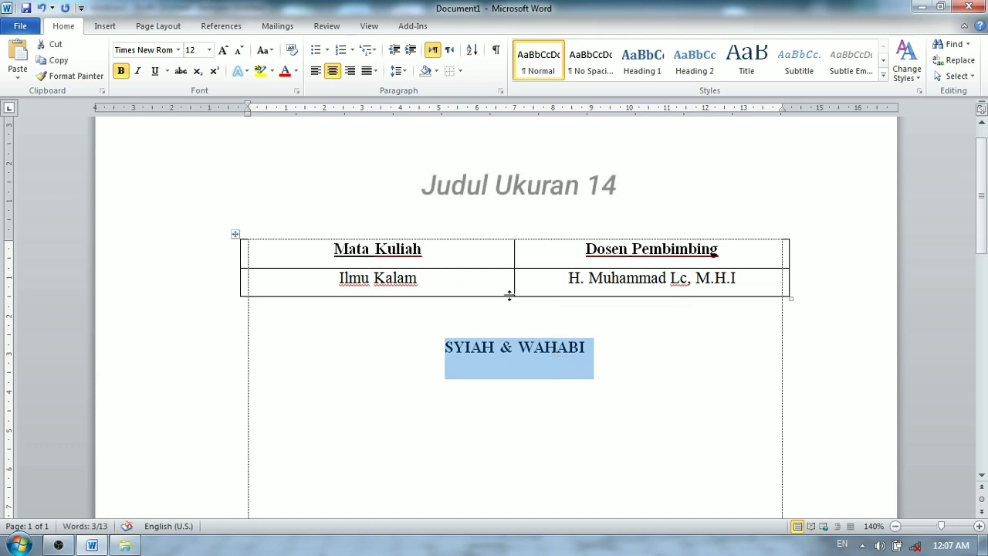
{"action": "left_click", "coordinate": [209, 49]}
{"action": "left_click", "coordinate": [191, 132]}
Step: Add the centered bold line "Oleh Kelompok: 3" beneath the title
{"action": "left_click", "coordinate": [513, 396]}
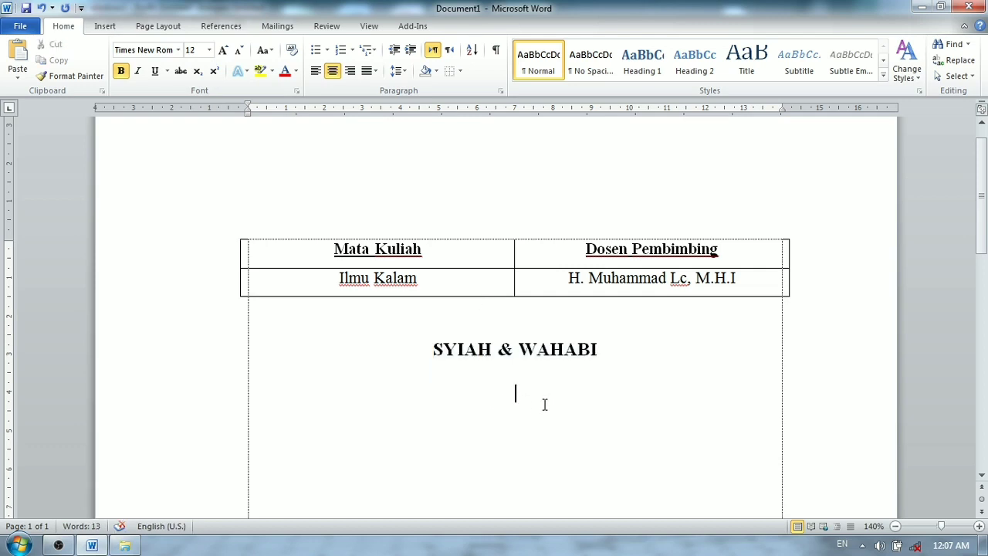
{"action": "type", "text": "Oleh Kelo"}
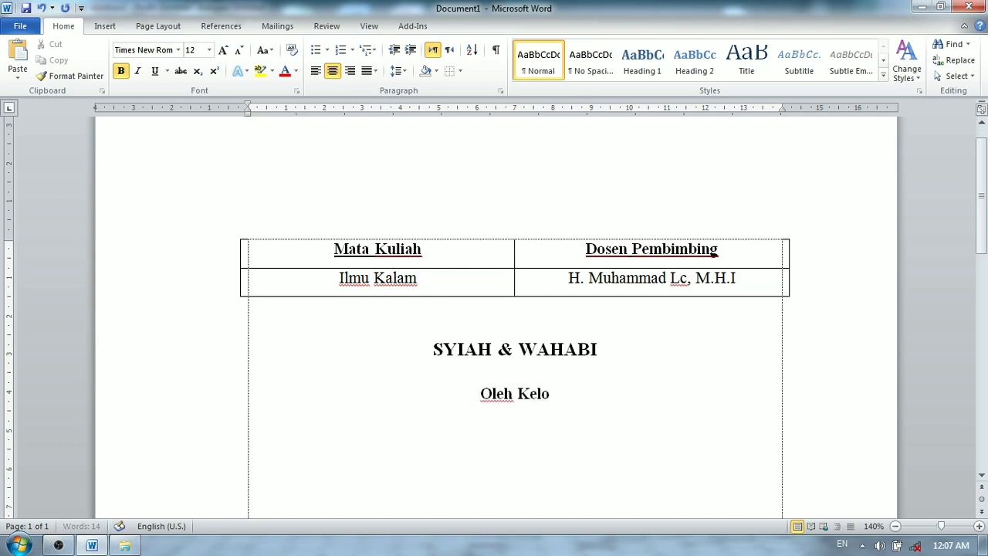
{"action": "type", "text": "mpok: 3"}
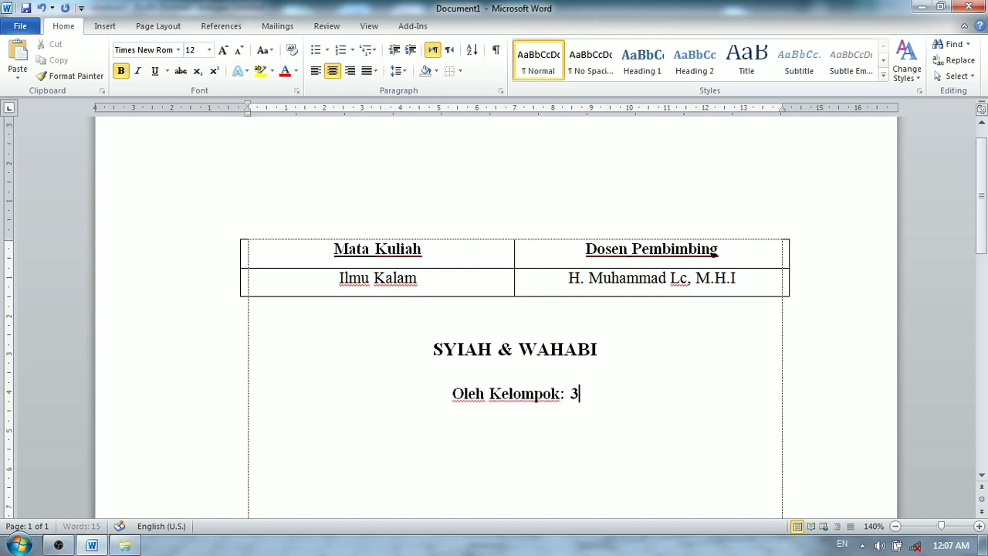
Step: Insert a table with three columns and five rows below "Oleh Kelompok: 3" and narrow its middle column to about 1 cm
{"action": "scroll", "coordinate": [669, 407], "scroll_direction": "down", "scroll_amount": 1}
{"action": "scroll", "coordinate": [669, 408], "scroll_direction": "down", "scroll_amount": 2}
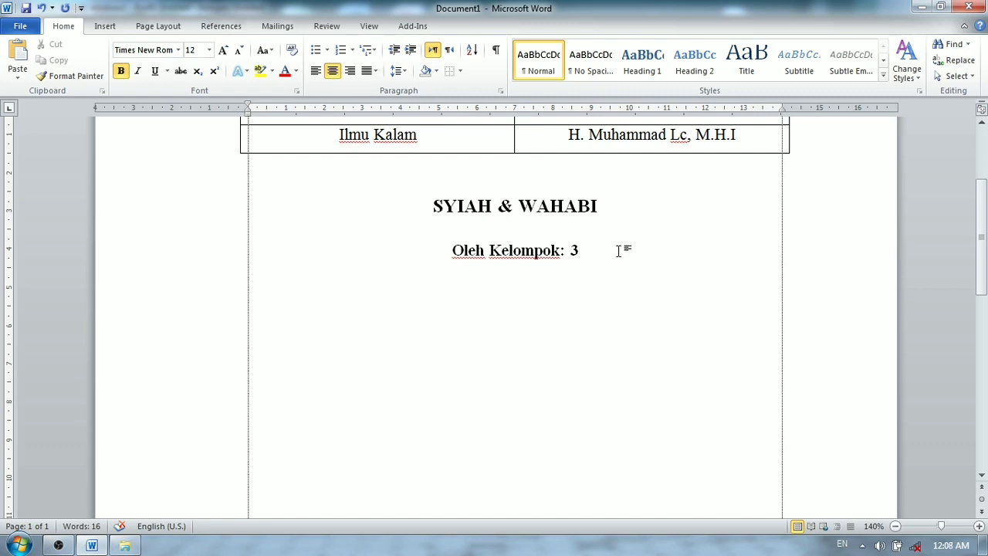
{"action": "key", "text": "Return"}
{"action": "left_click", "coordinate": [107, 31]}
{"action": "left_click", "coordinate": [117, 68]}
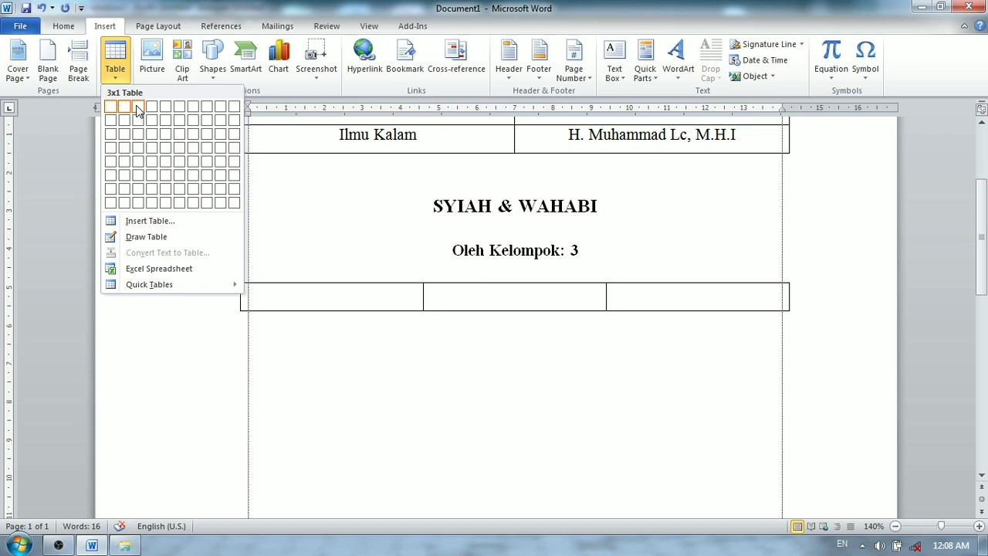
{"action": "left_click", "coordinate": [137, 162]}
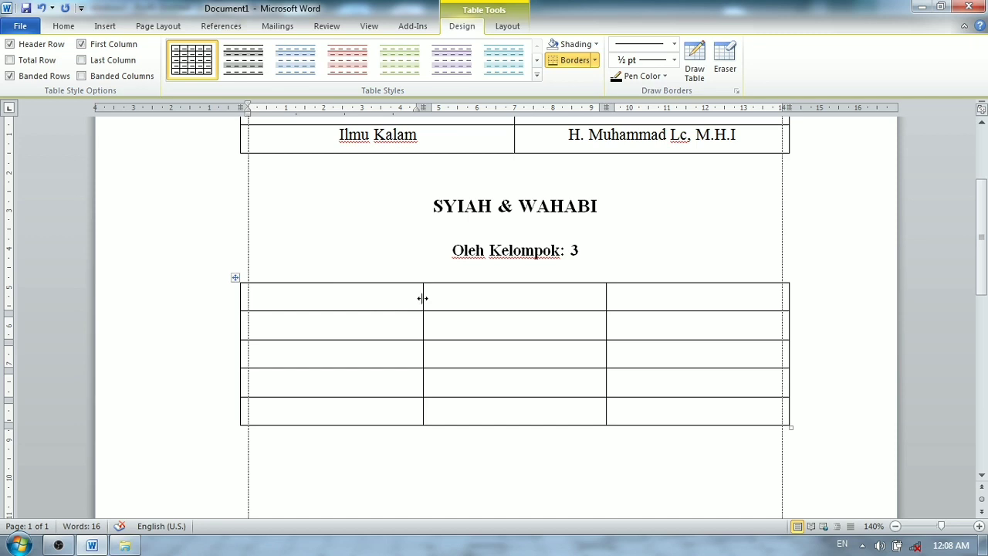
{"action": "left_click_drag", "start_coordinate": [423, 298], "coordinate": [496, 300]}
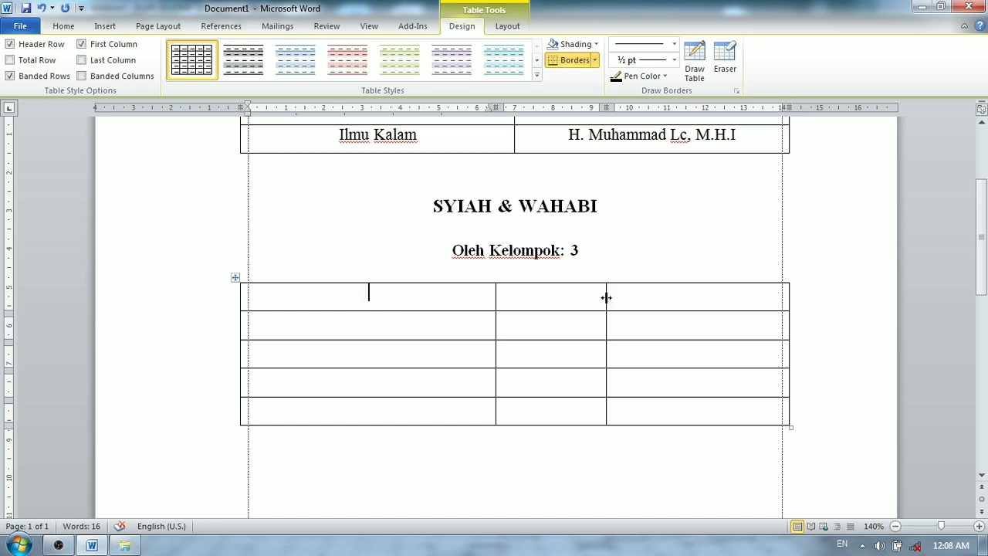
{"action": "left_click_drag", "start_coordinate": [607, 298], "coordinate": [532, 298]}
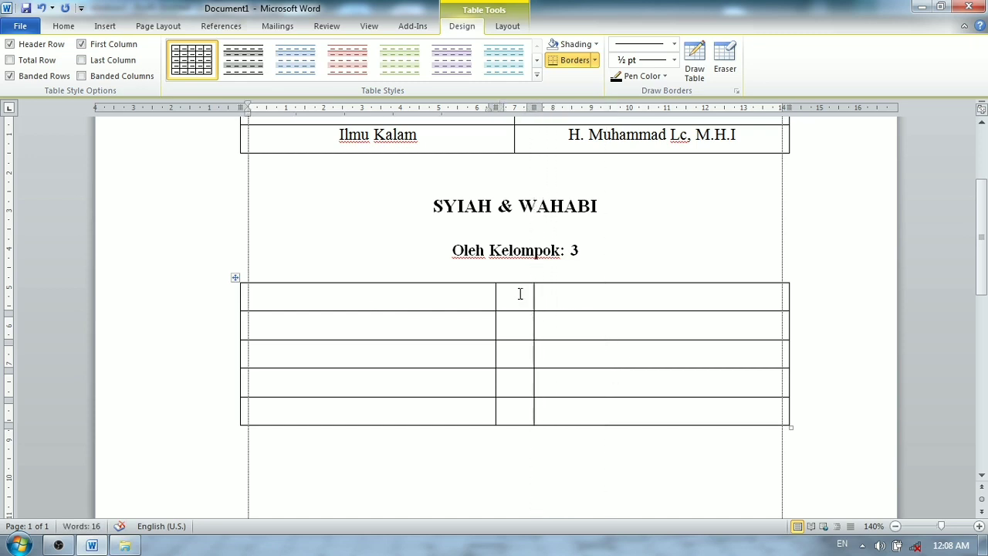
Step: Put a colon in the middle column of rows two through five of the new table
{"action": "left_click", "coordinate": [515, 321]}
{"action": "type", "text": ":"}
{"action": "left_click", "coordinate": [519, 349]}
{"action": "type", "text": ":"}
{"action": "left_click", "coordinate": [516, 377]}
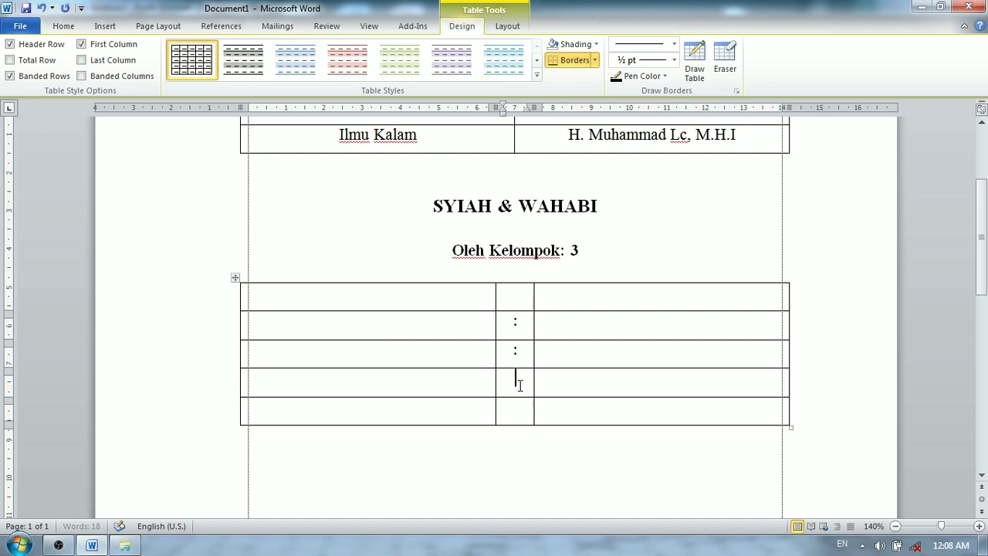
{"action": "type", "text": ":"}
{"action": "left_click", "coordinate": [515, 412]}
{"action": "type", "text": ":"}
Step: Fill the new table's header row with "Nama" in the first column and "NPM" in the third
{"action": "left_click", "coordinate": [410, 294]}
{"action": "type", "text": "N"}
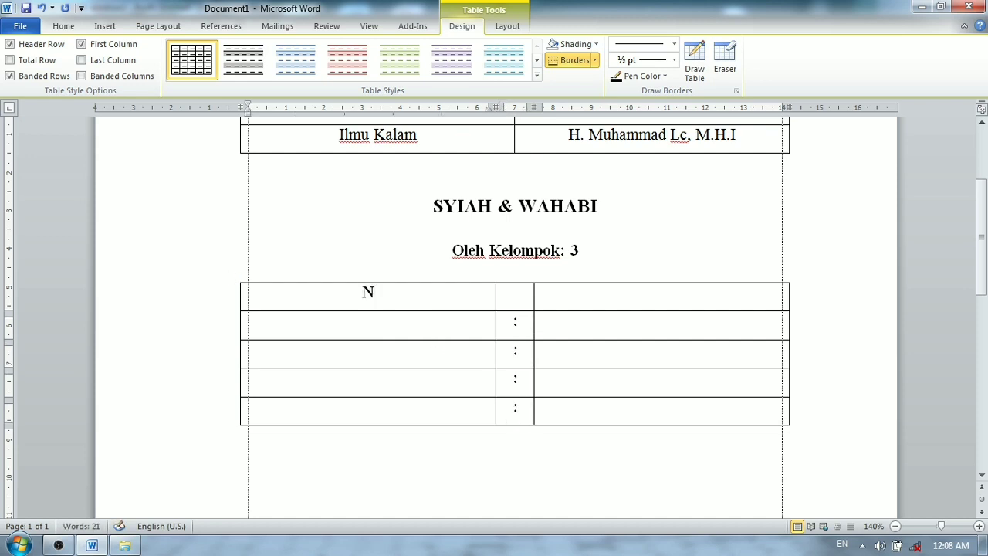
{"action": "type", "text": "ama"}
{"action": "key", "text": "Tab"}
{"action": "key", "text": "Tab"}
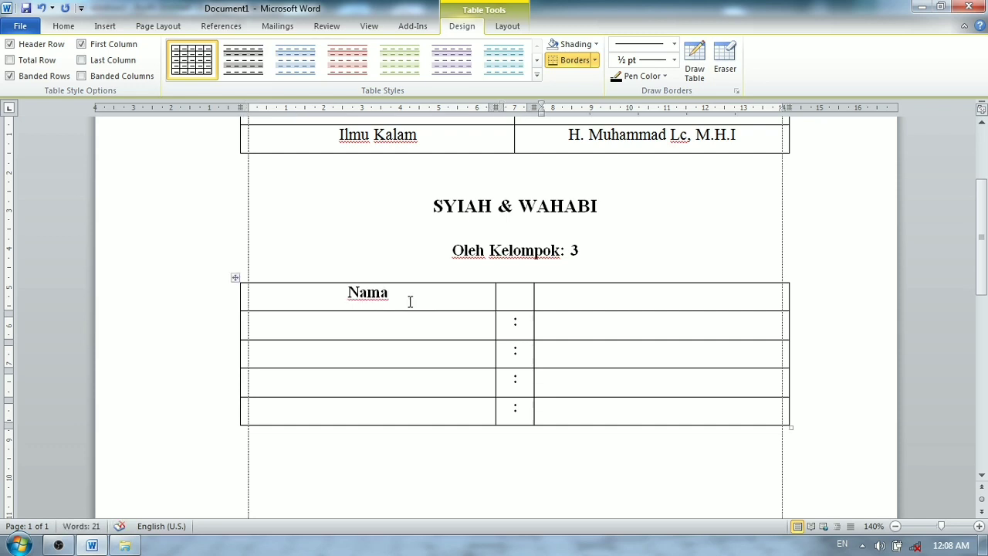
{"action": "type", "text": "NPM"}
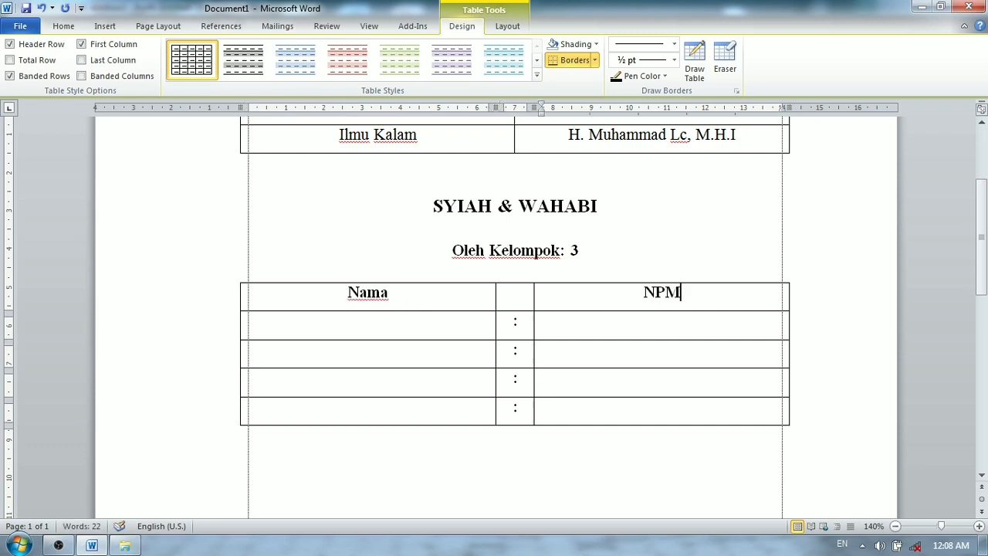
Step: Fill the four rows below the header with the group members' full names under Nama and their student numbers under NPM
{"action": "left_click", "coordinate": [397, 326]}
{"action": "left_click", "coordinate": [388, 363]}
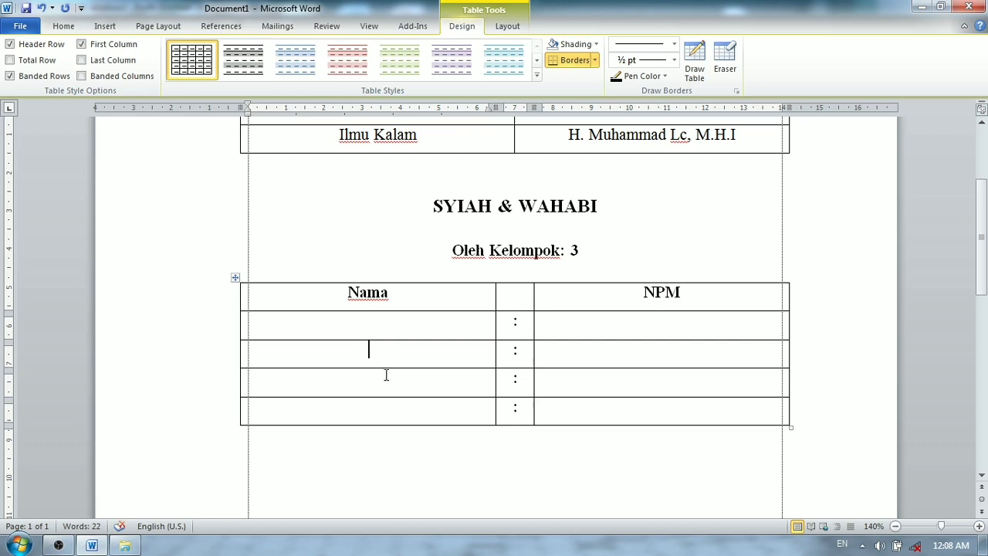
{"action": "left_click", "coordinate": [621, 329]}
{"action": "left_click", "coordinate": [622, 380]}
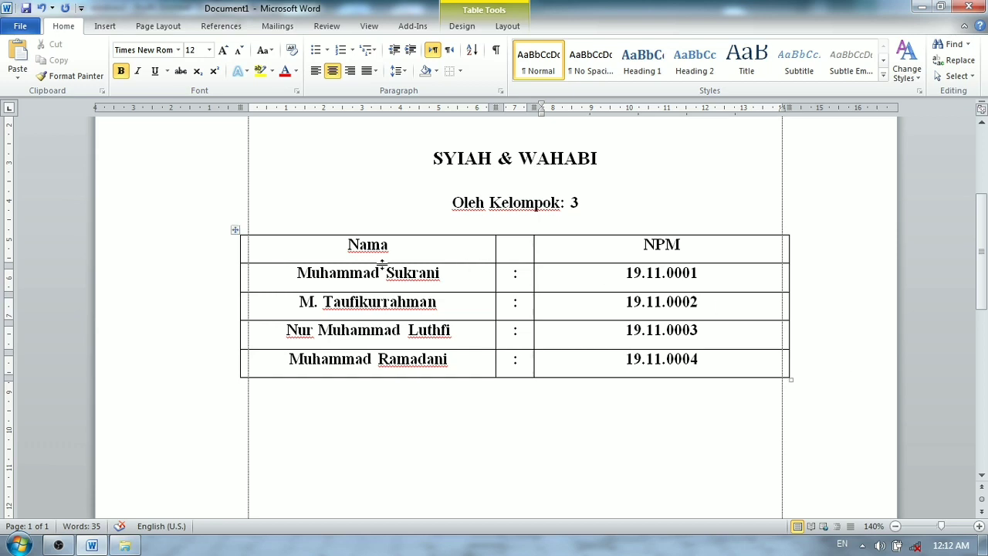
{"action": "left_click", "coordinate": [439, 282]}
{"action": "left_click", "coordinate": [610, 278]}
{"action": "left_click_drag", "start_coordinate": [625, 272], "coordinate": [732, 368]}
{"action": "left_click", "coordinate": [732, 368]}
{"action": "left_click", "coordinate": [694, 267]}
{"action": "left_click", "coordinate": [422, 346]}
{"action": "left_click", "coordinate": [594, 369]}
Step: Remove the bold formatting from the four member rows of the Nama and NPM table, leaving its header row bold
{"action": "left_click_drag", "start_coordinate": [275, 271], "coordinate": [710, 352]}
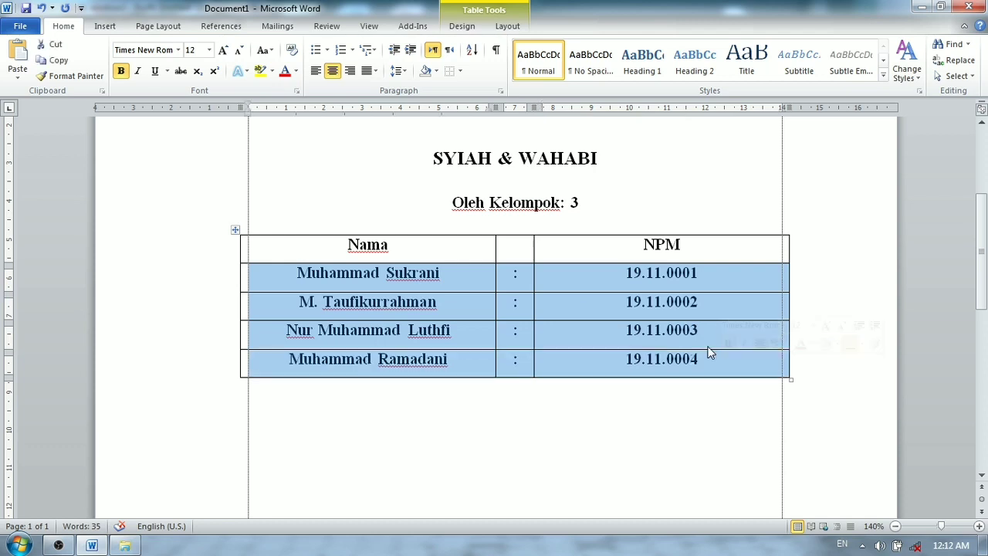
{"action": "left_click", "coordinate": [120, 71]}
{"action": "left_click", "coordinate": [121, 72]}
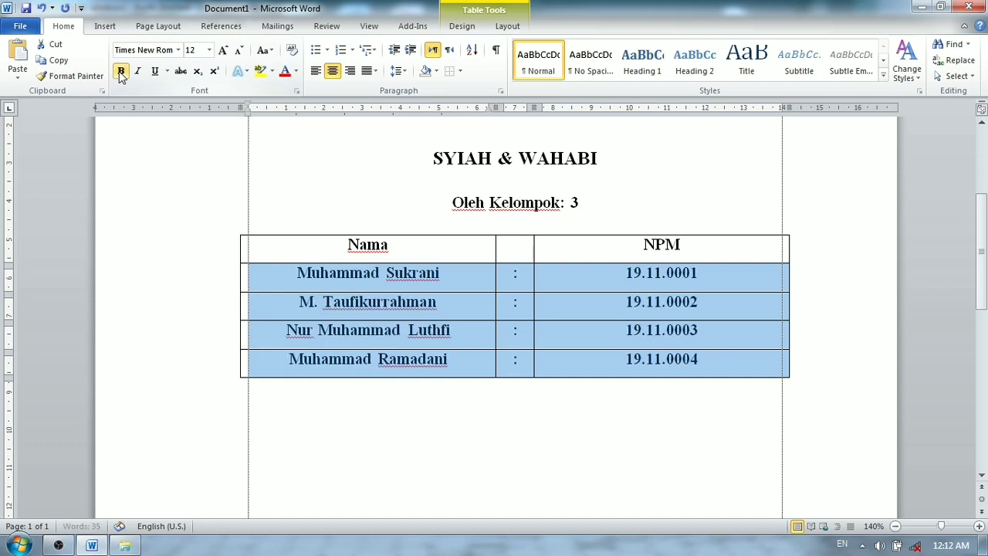
{"action": "left_click", "coordinate": [121, 72]}
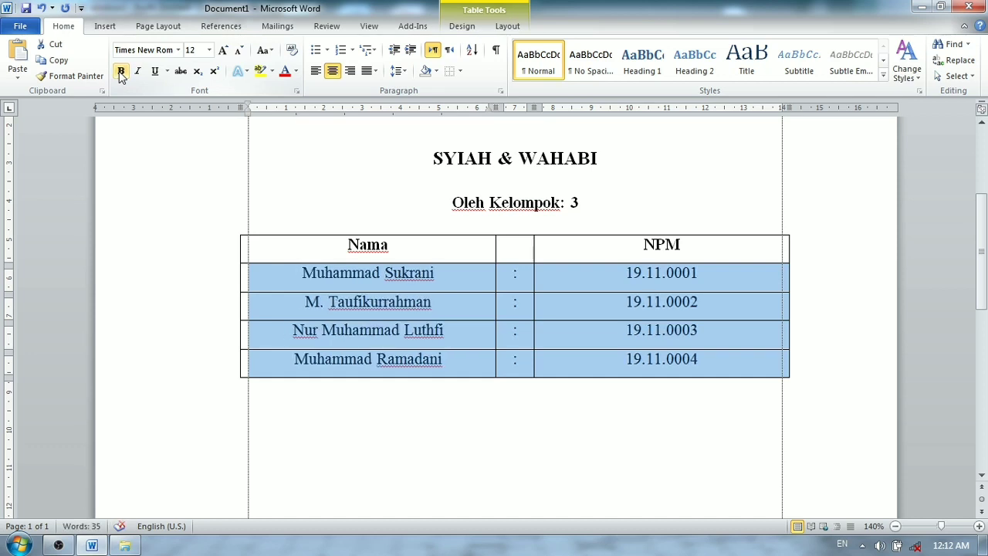
{"action": "left_click", "coordinate": [120, 71]}
{"action": "left_click", "coordinate": [121, 72]}
{"action": "left_click", "coordinate": [546, 302]}
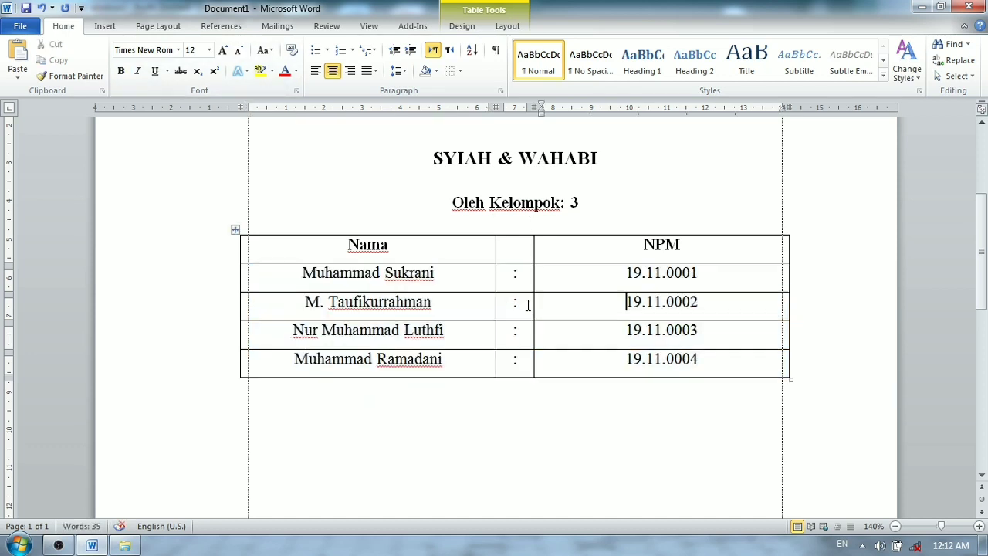
{"action": "scroll", "coordinate": [263, 331], "scroll_direction": "up", "scroll_amount": 3}
{"action": "scroll", "coordinate": [262, 331], "scroll_direction": "down", "scroll_amount": 3}
{"action": "scroll", "coordinate": [262, 332], "scroll_direction": "up", "scroll_amount": 2}
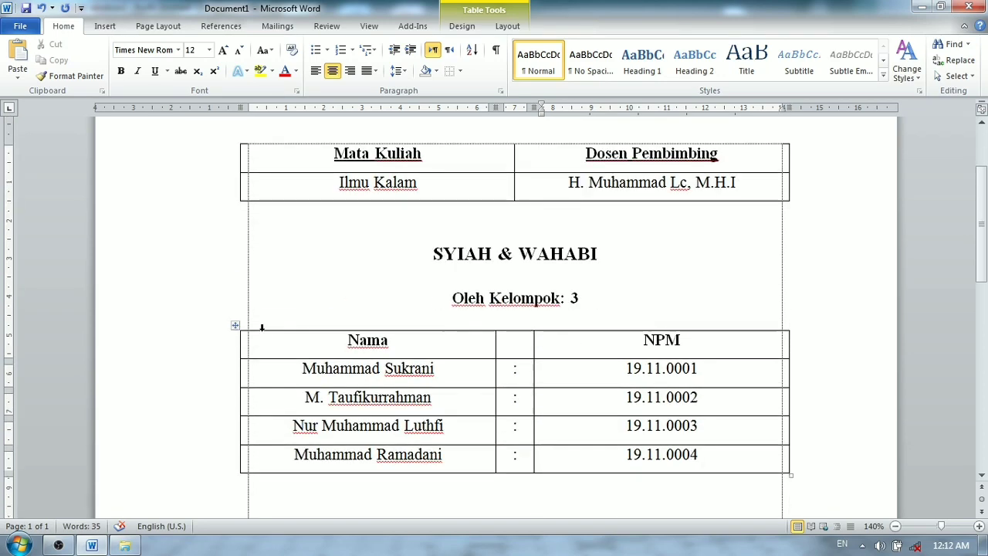
{"action": "scroll", "coordinate": [263, 331], "scroll_direction": "down", "scroll_amount": 8}
{"action": "scroll", "coordinate": [507, 315], "scroll_direction": "up", "scroll_amount": 7}
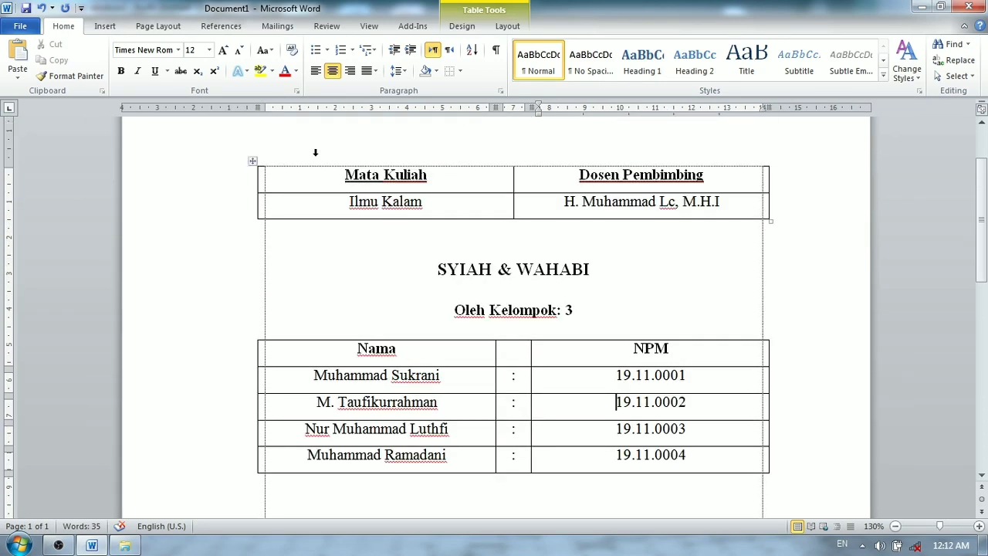
{"action": "left_click", "coordinate": [302, 182]}
{"action": "left_click", "coordinate": [359, 202]}
{"action": "left_click", "coordinate": [390, 367]}
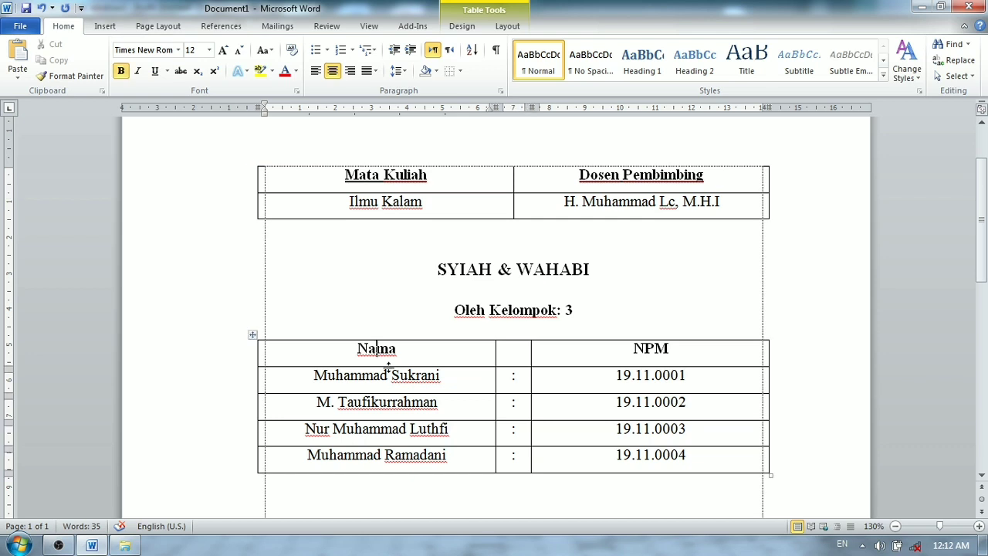
{"action": "left_click", "coordinate": [450, 377]}
Step: Remove all borders from the Mata Kuliah and Dosen Pembimbing table
{"action": "left_click_drag", "start_coordinate": [300, 179], "coordinate": [534, 206]}
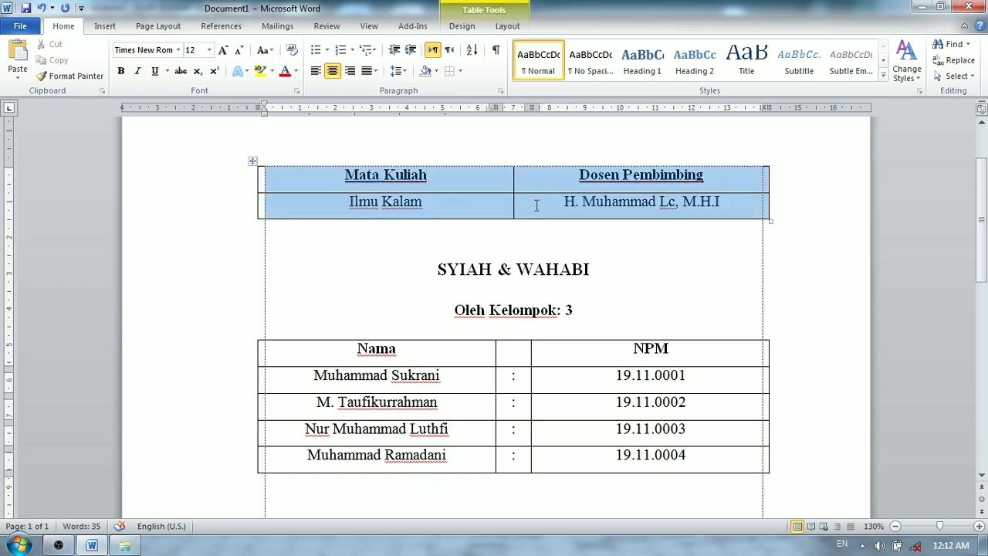
{"action": "left_click", "coordinate": [460, 71]}
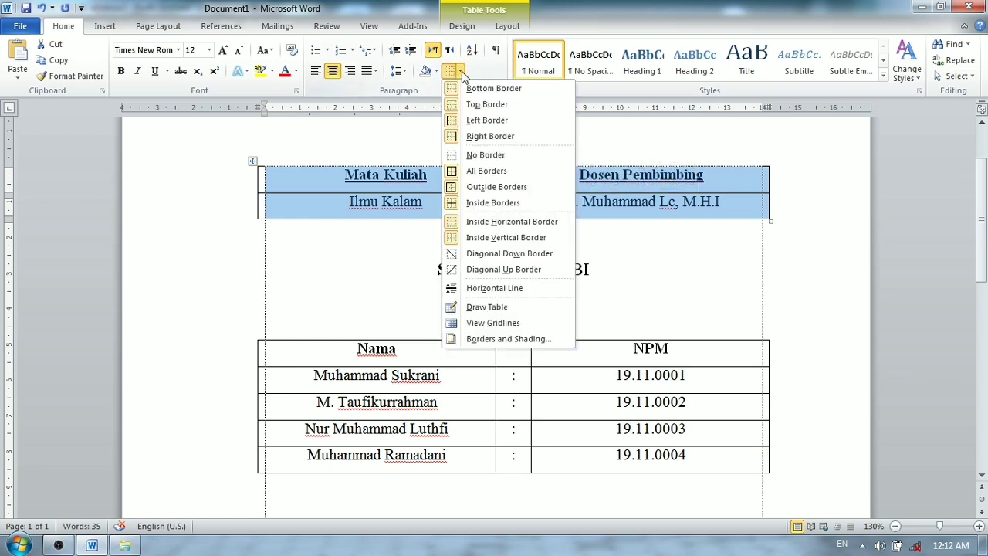
{"action": "left_click", "coordinate": [530, 156]}
{"action": "left_click", "coordinate": [588, 310]}
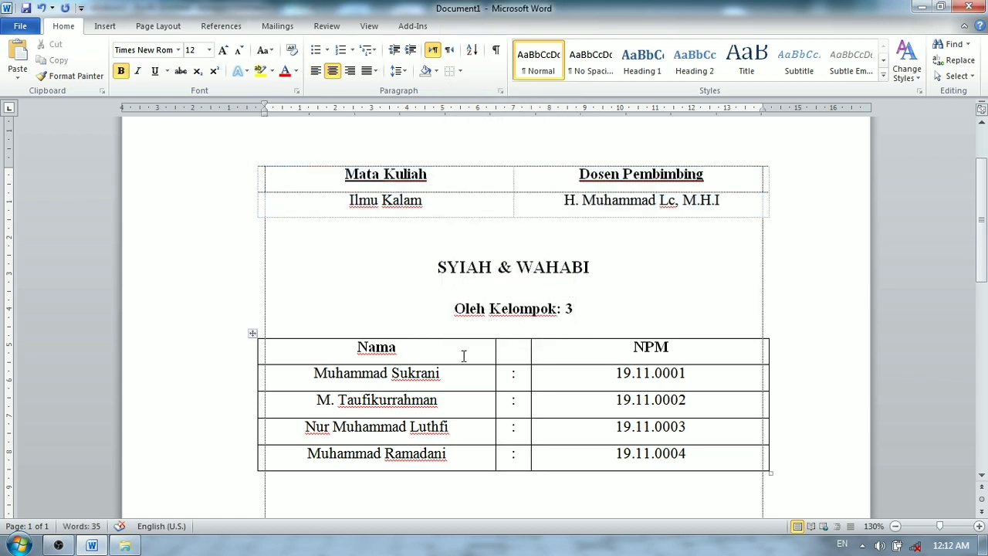
Step: Remove all borders from the Nama and NPM table and check the page in the print preview
{"action": "left_click_drag", "start_coordinate": [463, 354], "coordinate": [589, 457]}
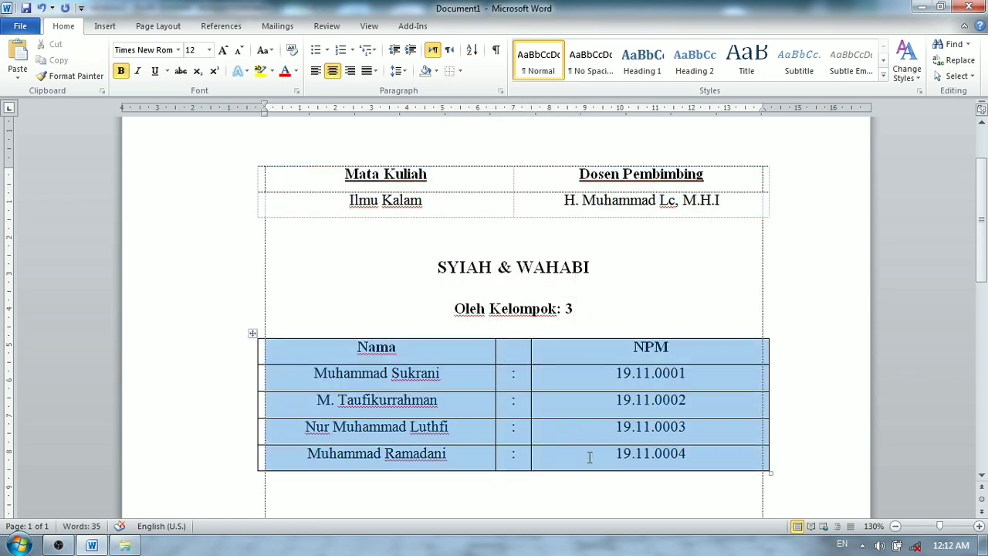
{"action": "left_click", "coordinate": [461, 71]}
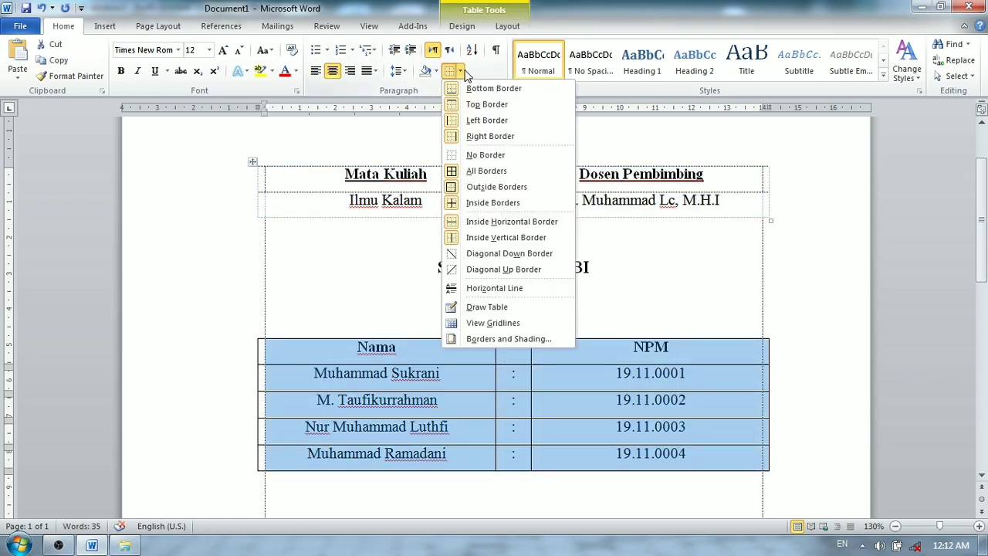
{"action": "left_click", "coordinate": [552, 158]}
{"action": "left_click", "coordinate": [558, 232]}
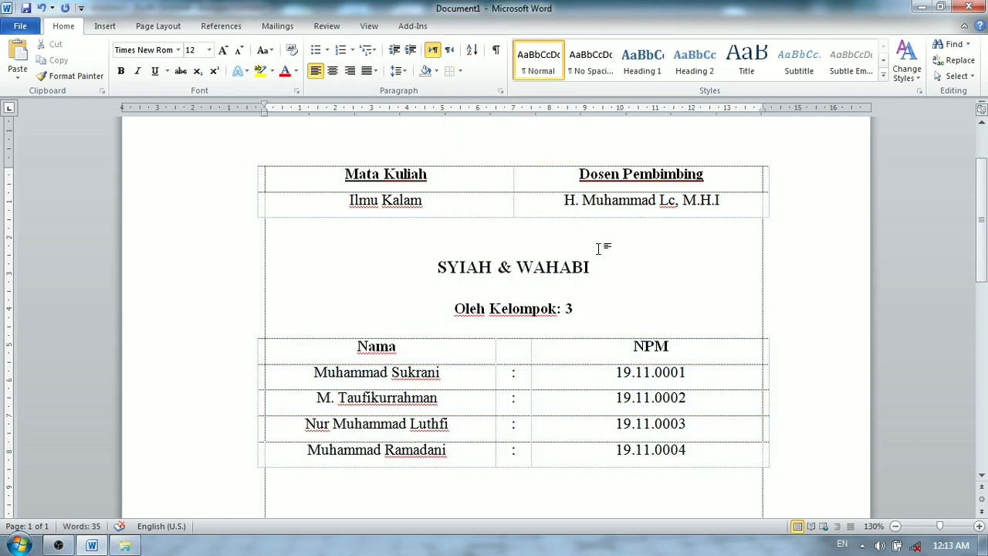
{"action": "key", "text": "ctrl+p"}
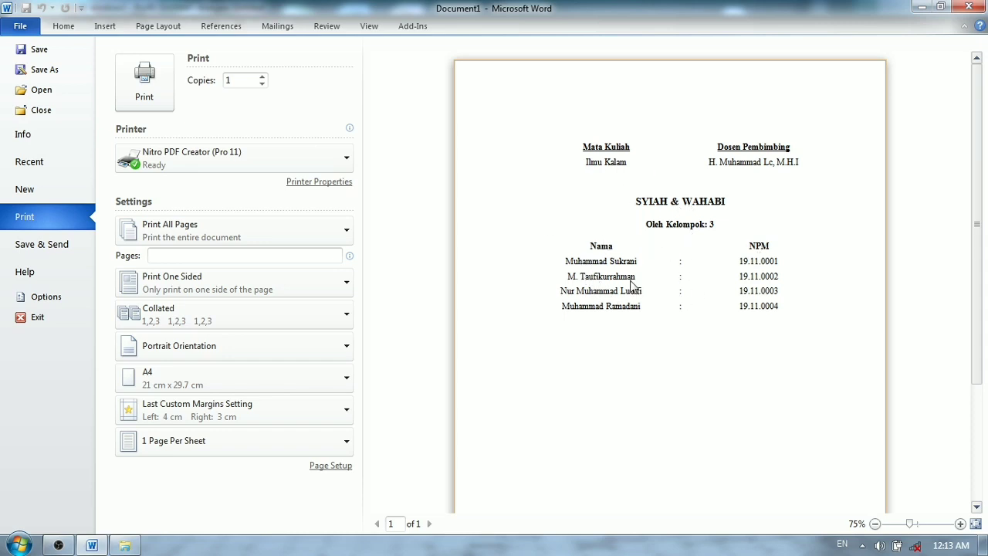
{"action": "key", "text": "Escape"}
Step: Insert the picture LOGO IAID from the Downloads folder, centred below the Nama and NPM table
{"action": "scroll", "coordinate": [550, 302], "scroll_direction": "down", "scroll_amount": 3}
{"action": "left_click", "coordinate": [534, 358]}
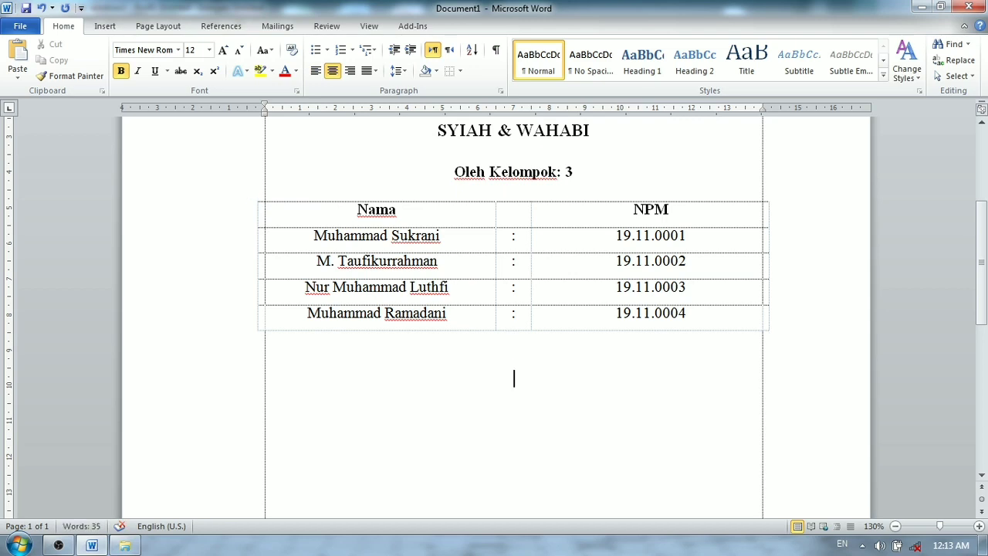
{"action": "scroll", "coordinate": [499, 344], "scroll_direction": "down", "scroll_amount": 1}
{"action": "key", "text": "Up"}
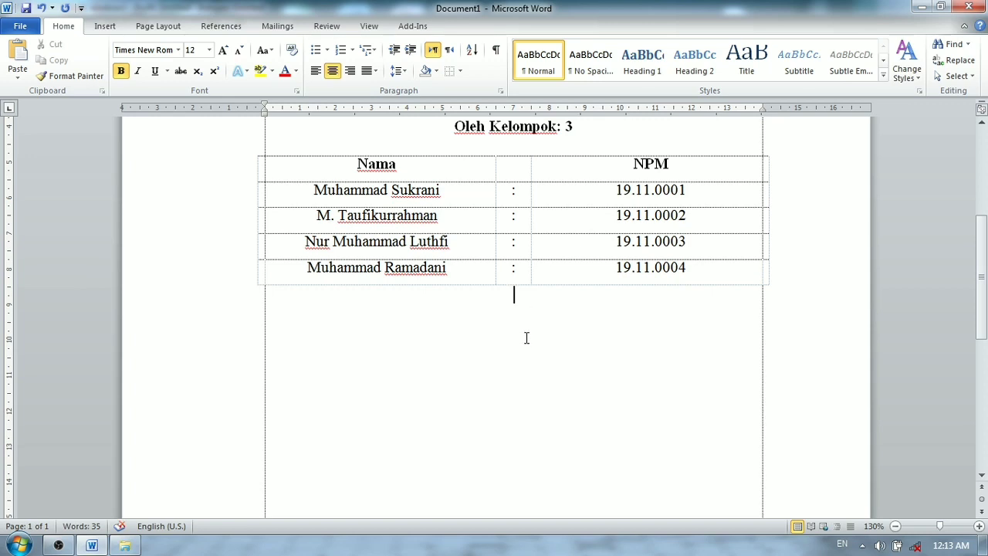
{"action": "left_click", "coordinate": [107, 30]}
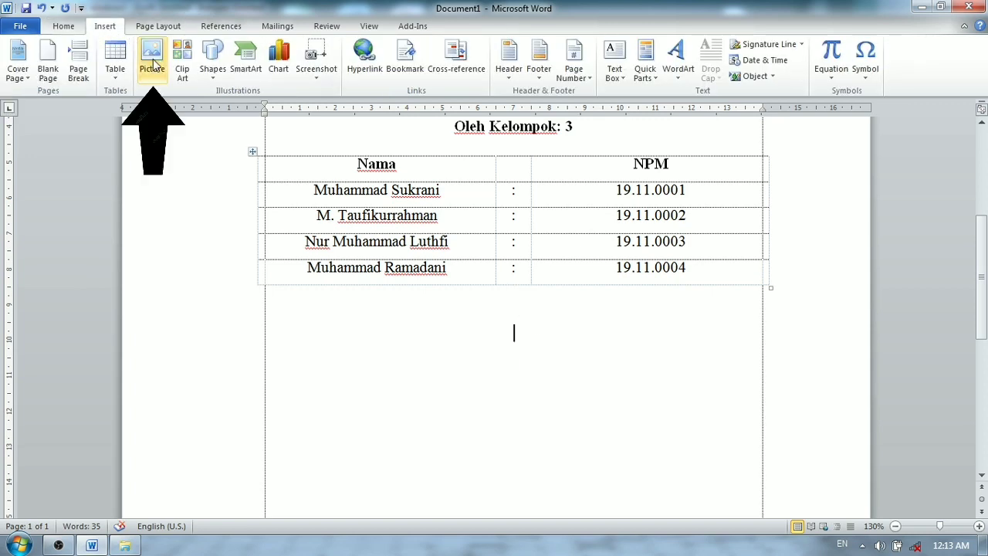
{"action": "left_click", "coordinate": [149, 80]}
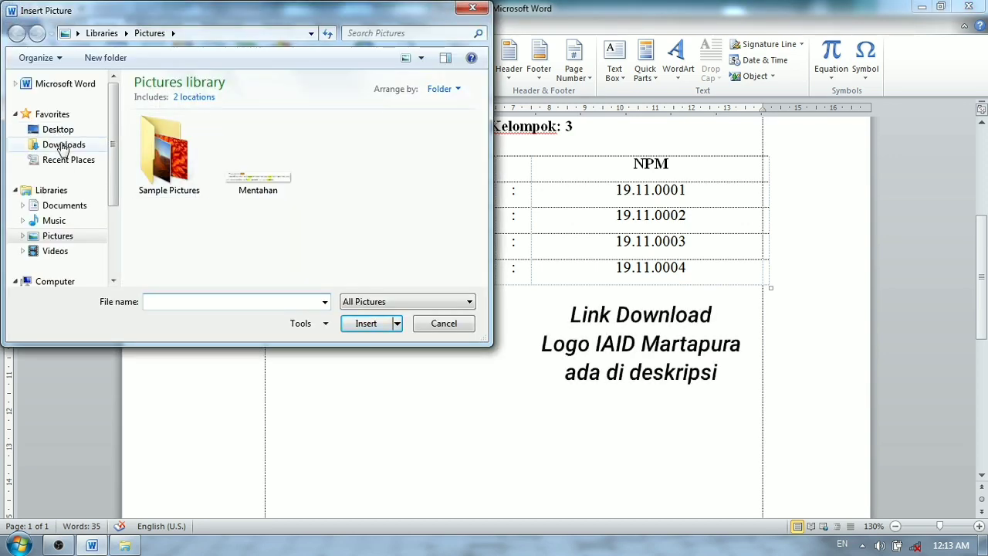
{"action": "left_click", "coordinate": [64, 146]}
{"action": "left_click", "coordinate": [352, 219]}
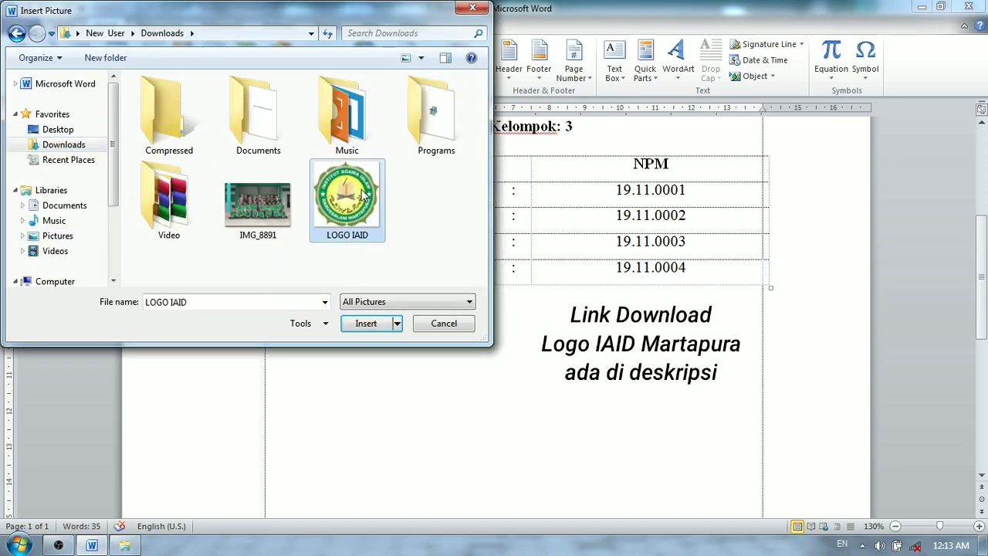
{"action": "left_click", "coordinate": [375, 327]}
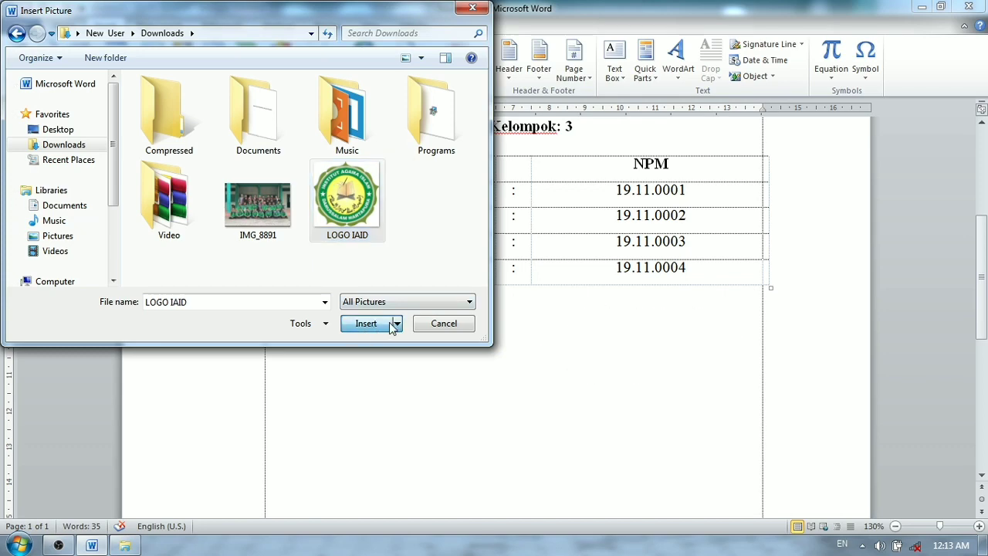
Step: Set the inserted logo's height to 6 cm, keeping its proportions
{"action": "scroll", "coordinate": [388, 292], "scroll_direction": "down", "scroll_amount": 2}
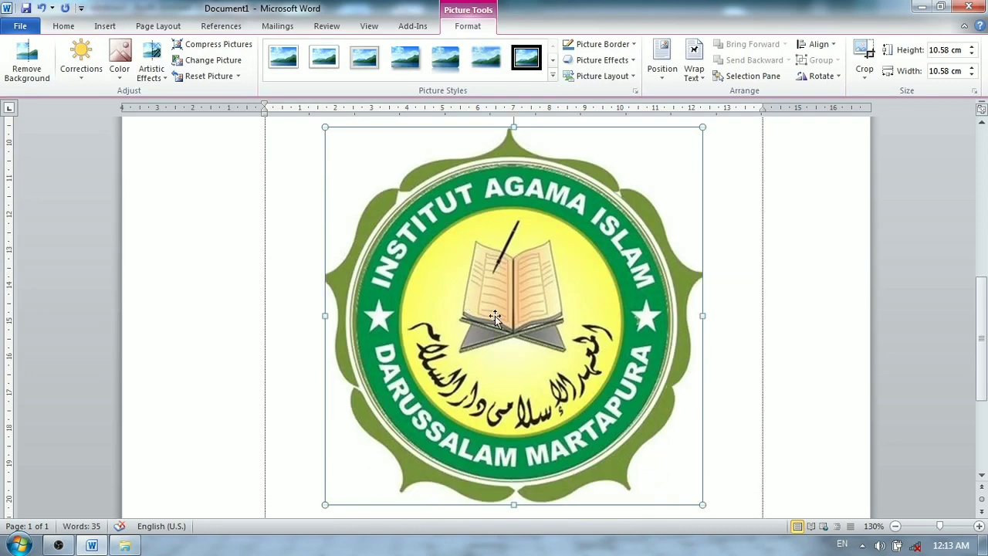
{"action": "scroll", "coordinate": [537, 296], "scroll_direction": "up", "scroll_amount": 1}
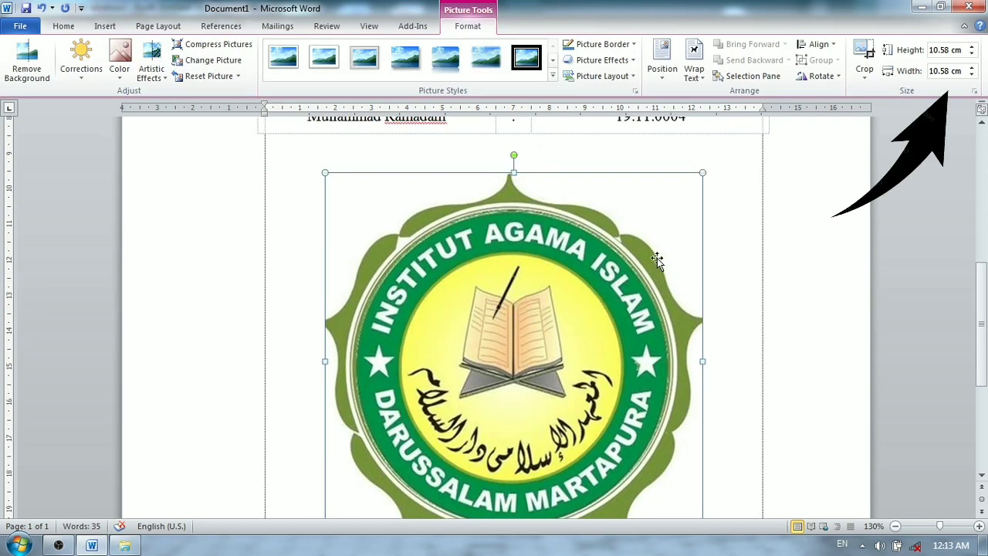
{"action": "left_click", "coordinate": [962, 51]}
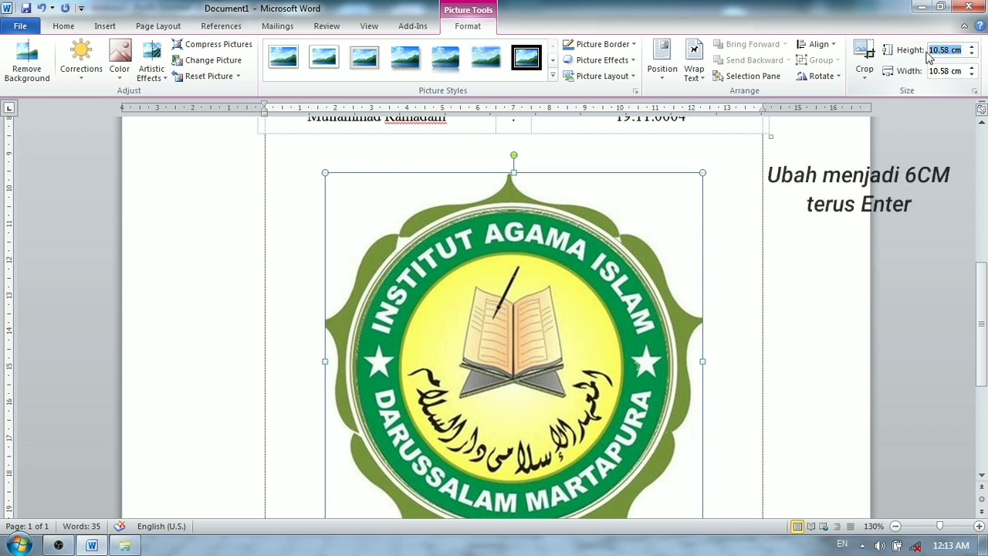
{"action": "type", "text": "6"}
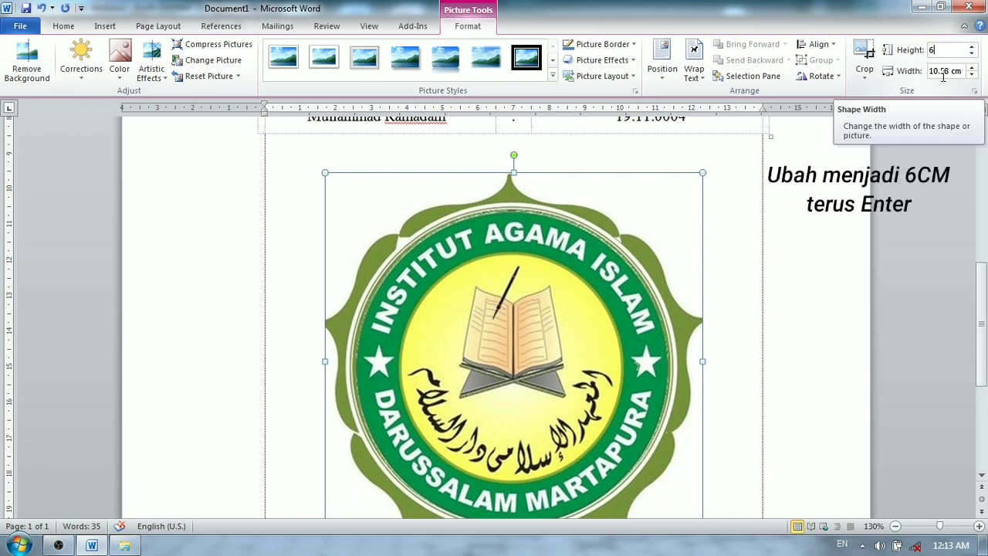
{"action": "key", "text": "Return"}
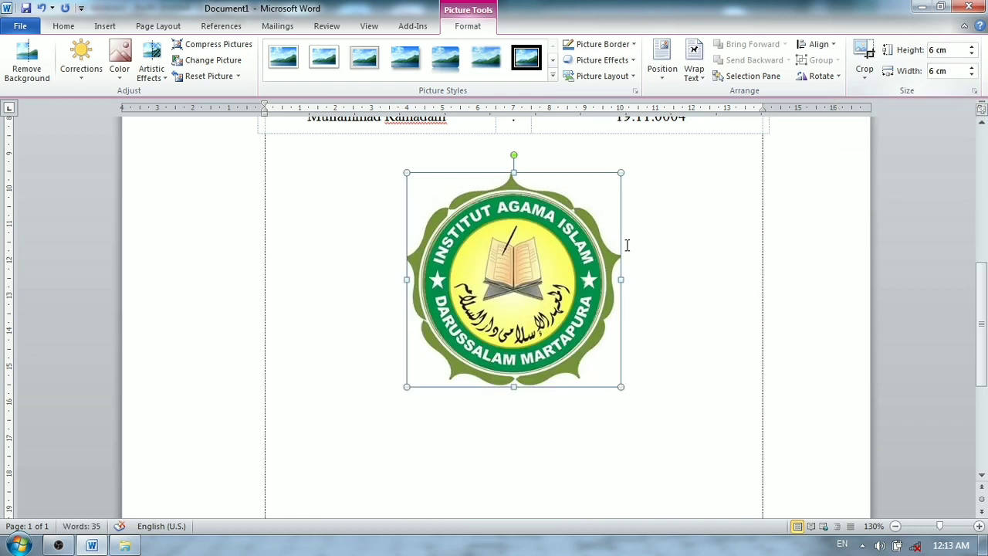
{"action": "scroll", "coordinate": [510, 274], "scroll_direction": "up", "scroll_amount": 2}
{"action": "left_click", "coordinate": [563, 246]}
{"action": "scroll", "coordinate": [661, 342], "scroll_direction": "down", "scroll_amount": 7}
{"action": "scroll", "coordinate": [662, 343], "scroll_direction": "up", "scroll_amount": 7}
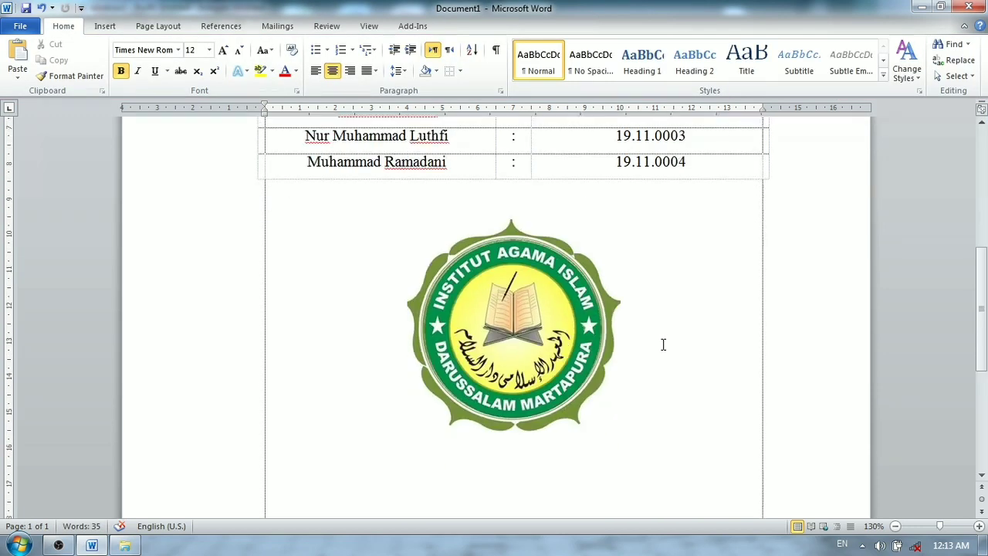
Step: Add the bold centred line "FAKULTAS SYARIAH" in a new paragraph below the logo
{"action": "scroll", "coordinate": [663, 344], "scroll_direction": "down", "scroll_amount": 3}
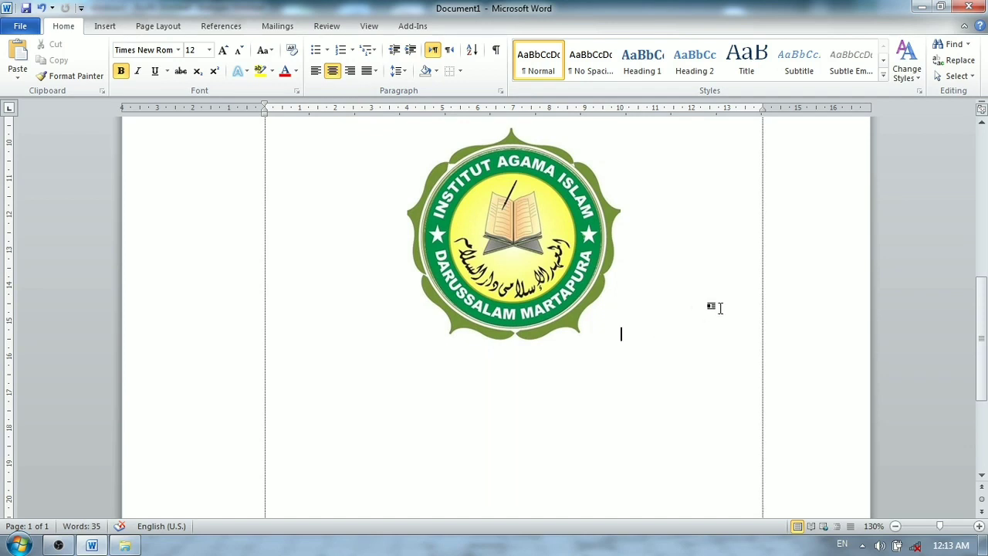
{"action": "key", "text": "Return"}
{"action": "type", "text": "FAK"}
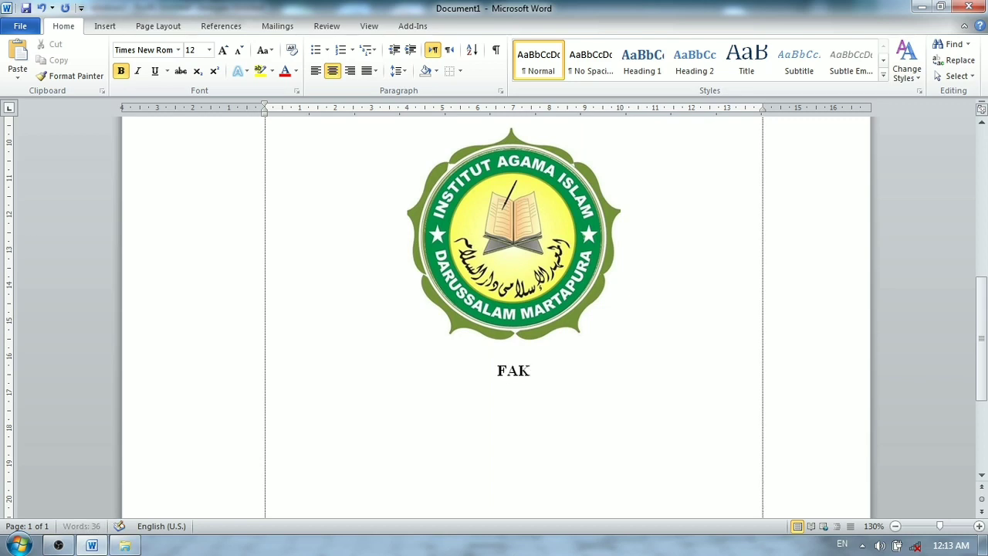
{"action": "type", "text": "ULTAS SYARIAH"}
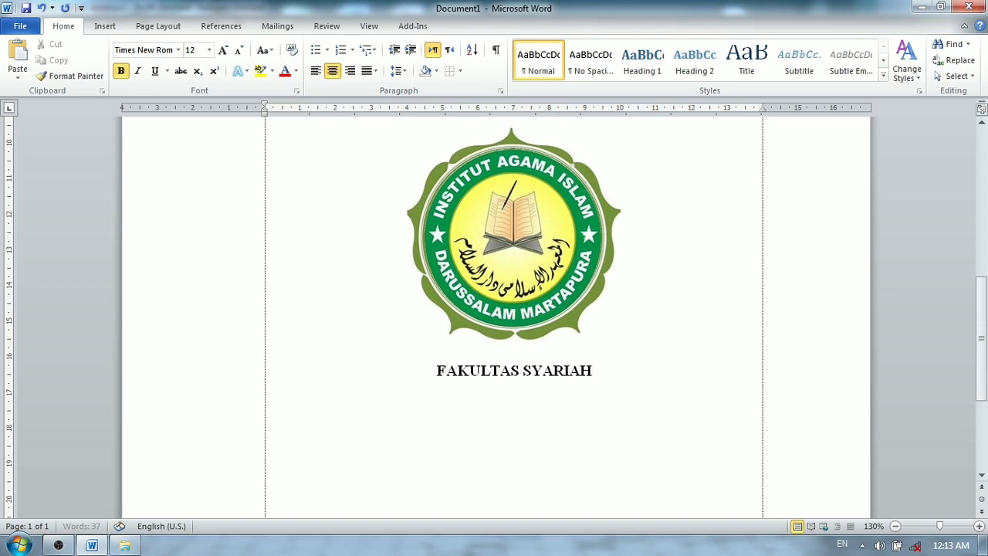
Step: Add the line "PROGRAM STUDI AHWAL AL-SYAKHSYIYYAH" below the faculty line
{"action": "key", "text": "Return"}
{"action": "type", "text": "PRG"}
{"action": "key", "text": "BackSpace"}
{"action": "type", "text": "OGRAM"}
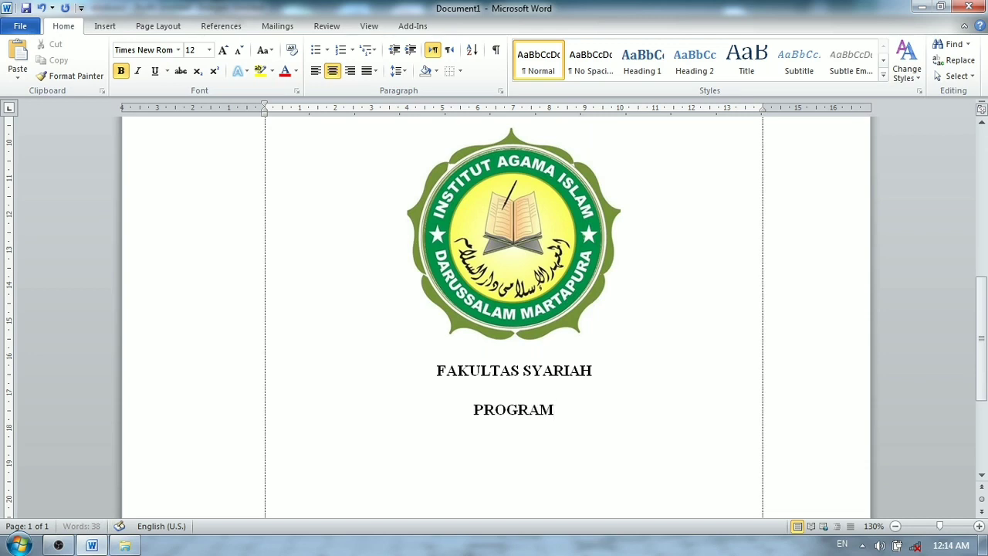
{"action": "type", "text": " STUDI "}
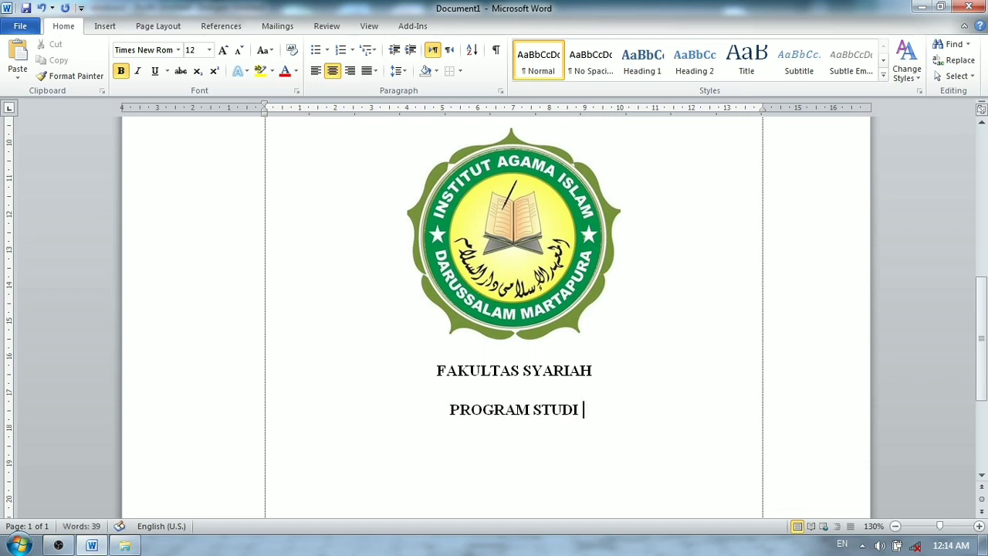
{"action": "type", "text": "AHWAL"}
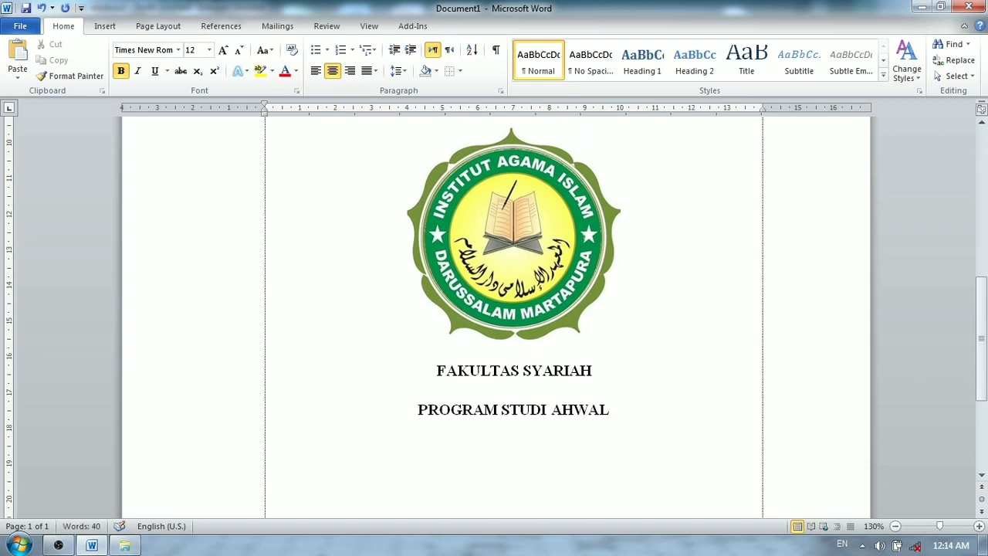
{"action": "type", "text": " AL-S"}
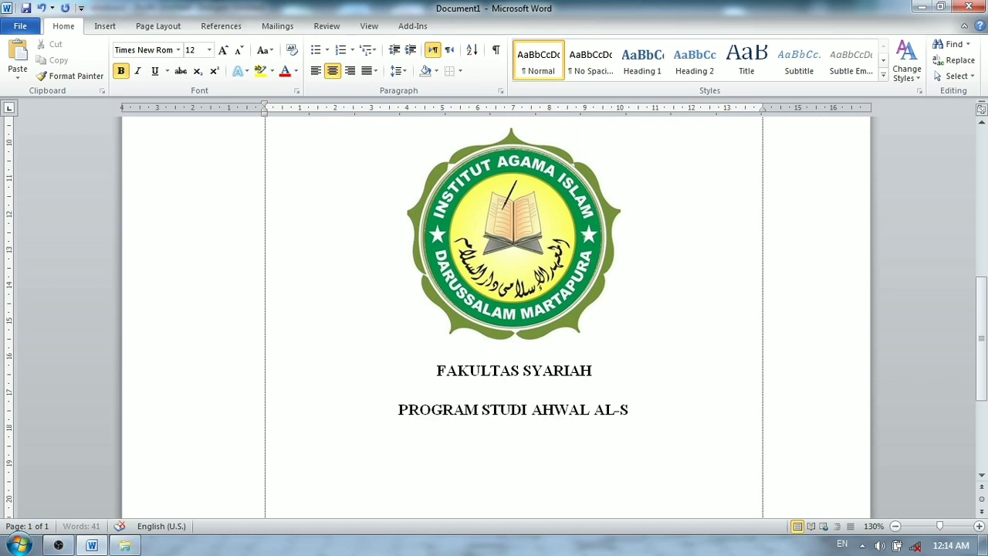
{"action": "type", "text": "YAKH"}
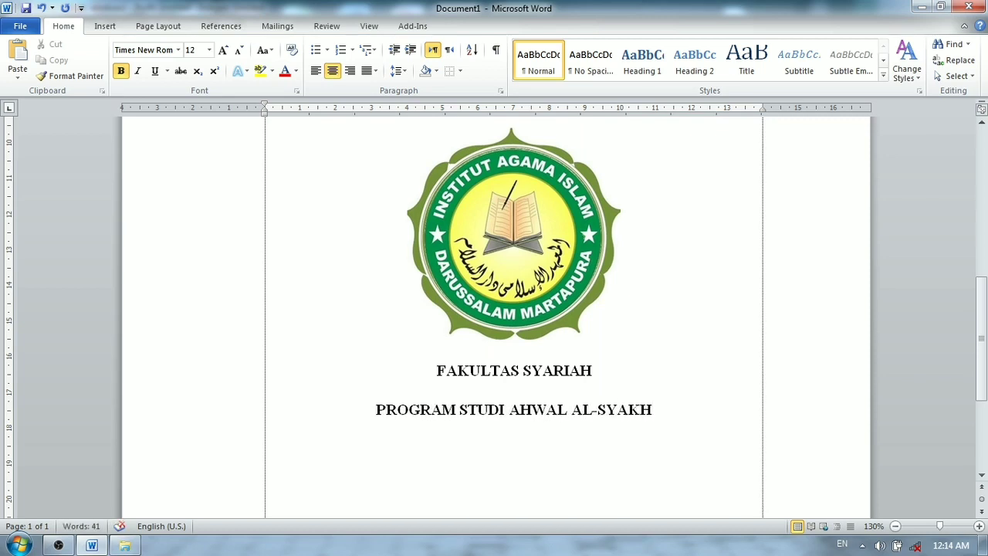
{"action": "type", "text": "SYIYYAH "}
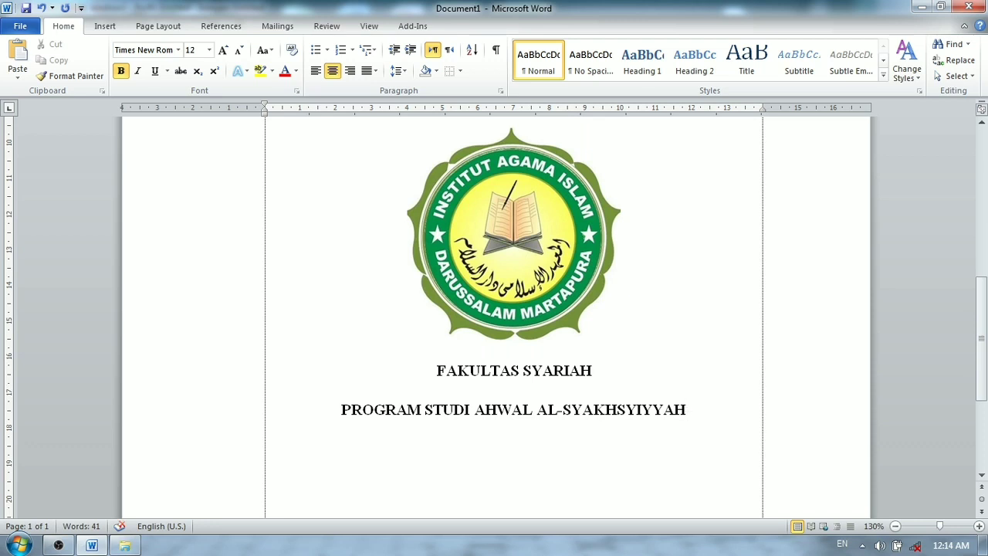
Step: Add the line "INSTITUT AGAMA ISLAM DARUSSALAM" below the study program line
{"action": "type", "text": "INSTITUT"}
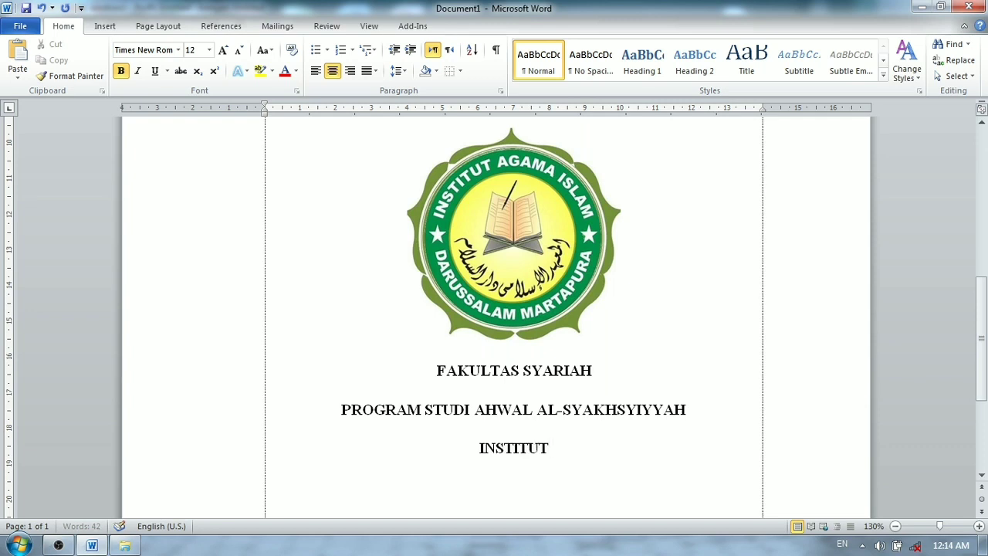
{"action": "type", "text": "  AGAMA ISLAM"}
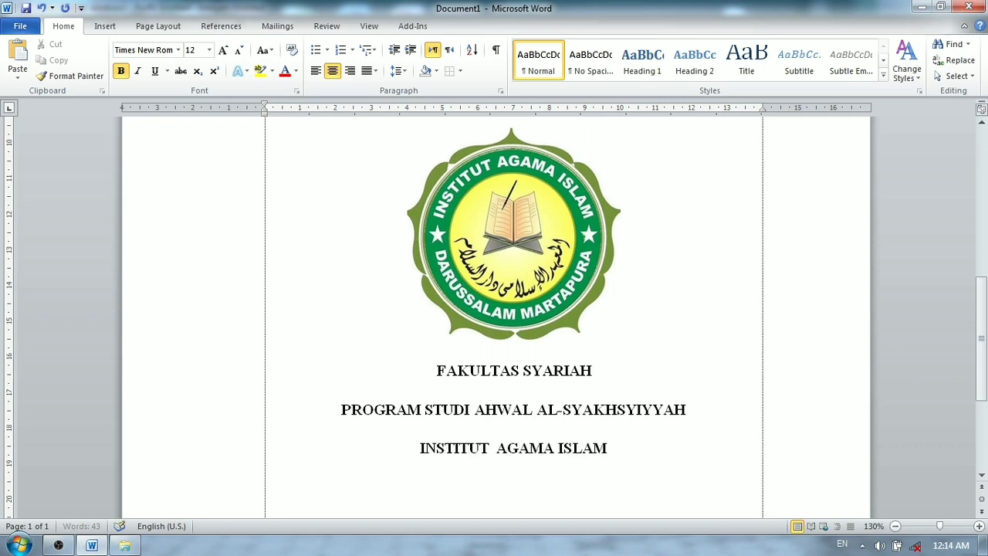
{"action": "type", "text": " DARUSSALA,"}
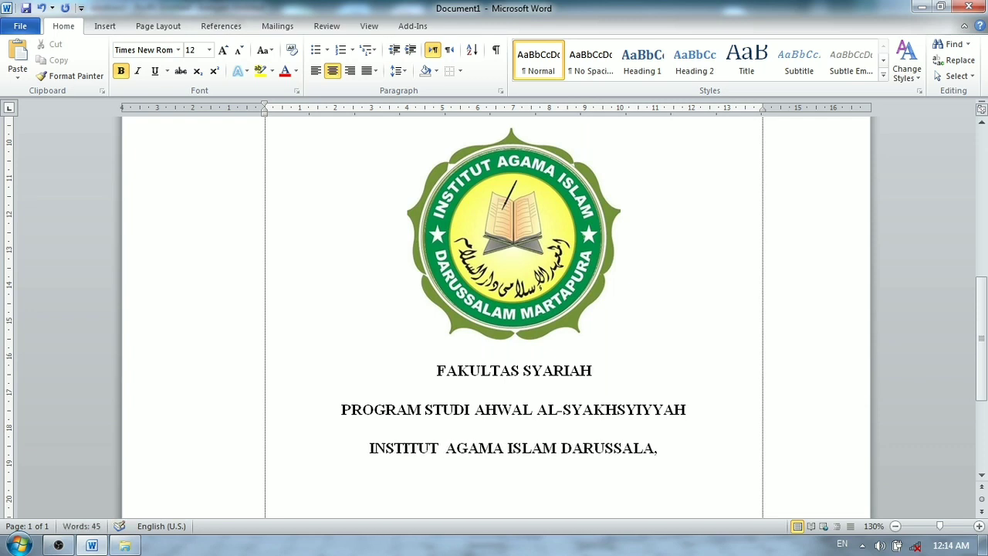
{"action": "key", "text": "BackSpace"}
{"action": "type", "text": "M"}
Step: Add the line "MARTAPURA" below the institute name
{"action": "key", "text": "Return"}
{"action": "type", "text": "MARTAOURA"}
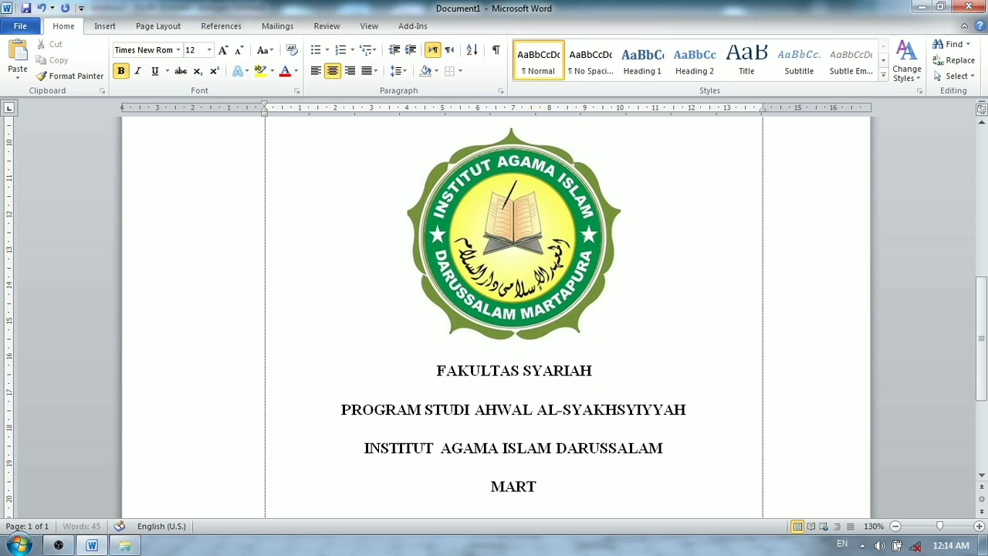
{"action": "key", "text": "BackSpace"}
{"action": "key", "text": "BackSpace"}
{"action": "key", "text": "BackSpace"}
{"action": "key", "text": "BackSpace"}
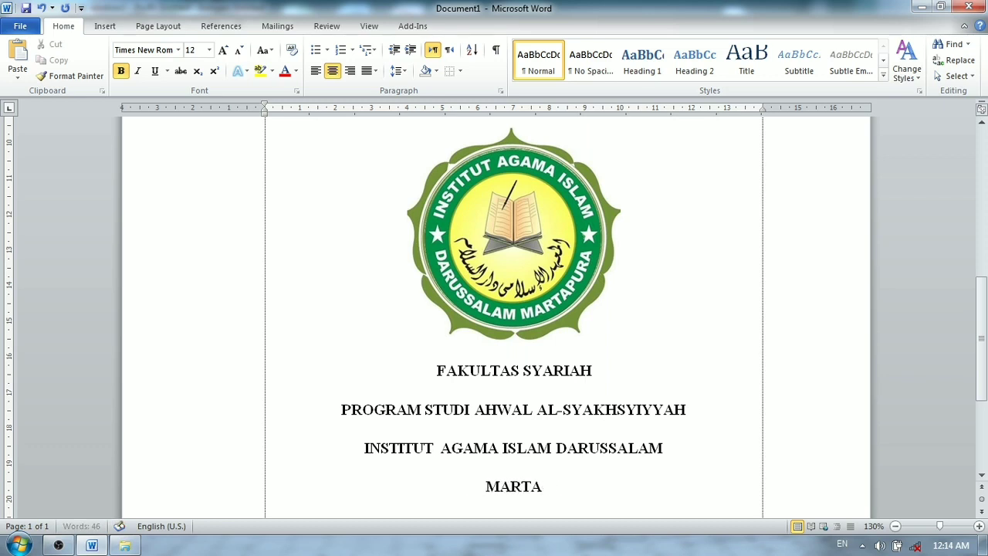
{"action": "type", "text": "PURA"}
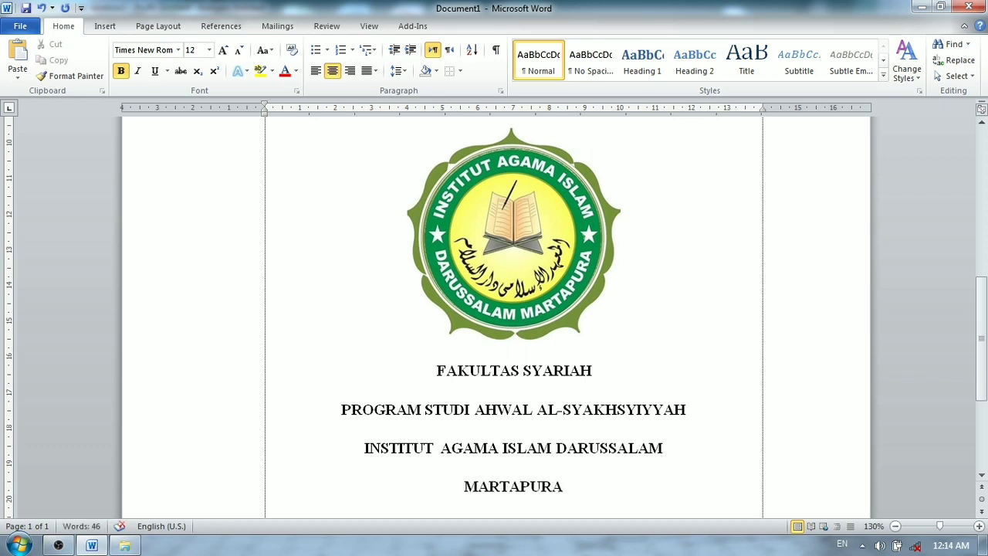
Step: Add the year line "2020/2021" in a new paragraph below "MARTAPURA"
{"action": "key", "text": "Return"}
{"action": "type", "text": "20"}
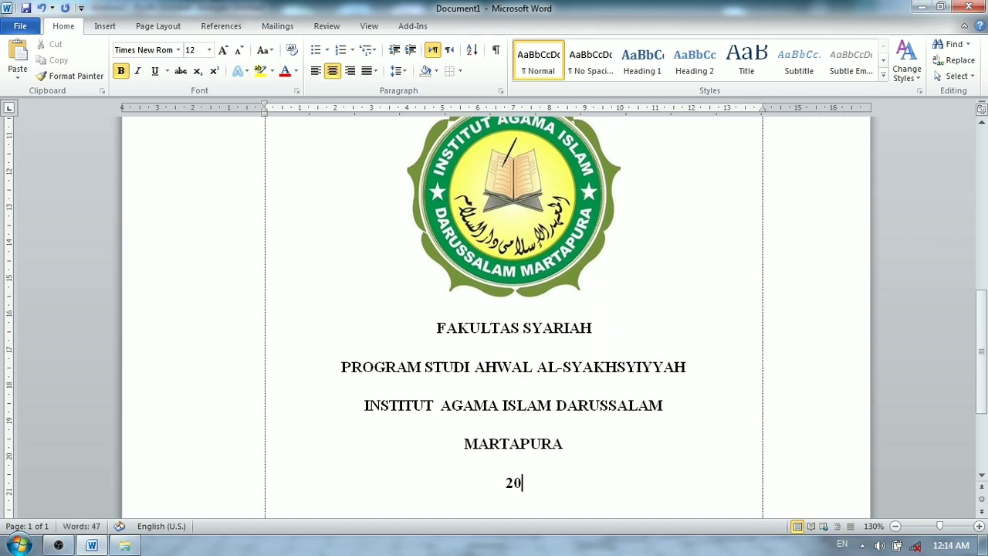
{"action": "type", "text": "20/2021"}
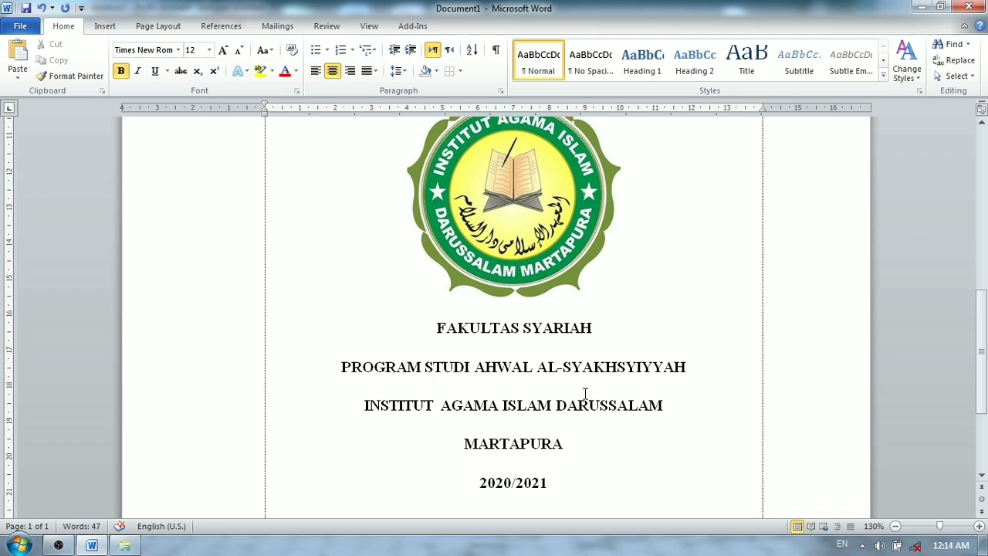
Step: Set the line spacing of the five lines from "FAKULTAS SYARIAH" to "2020/2021" to 1.0
{"action": "scroll", "coordinate": [585, 394], "scroll_direction": "down", "scroll_amount": 1, "text": "ctrl"}
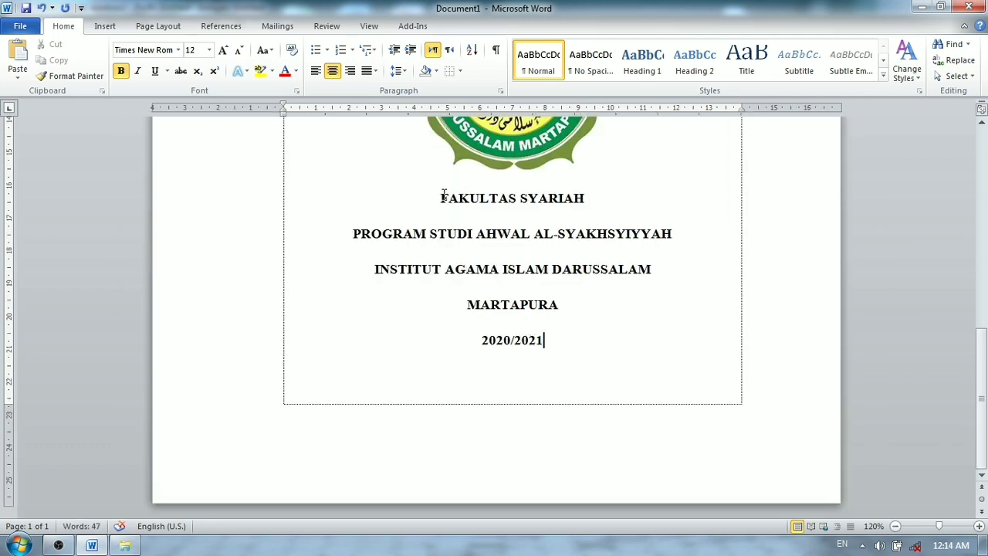
{"action": "left_click_drag", "start_coordinate": [442, 194], "coordinate": [547, 337]}
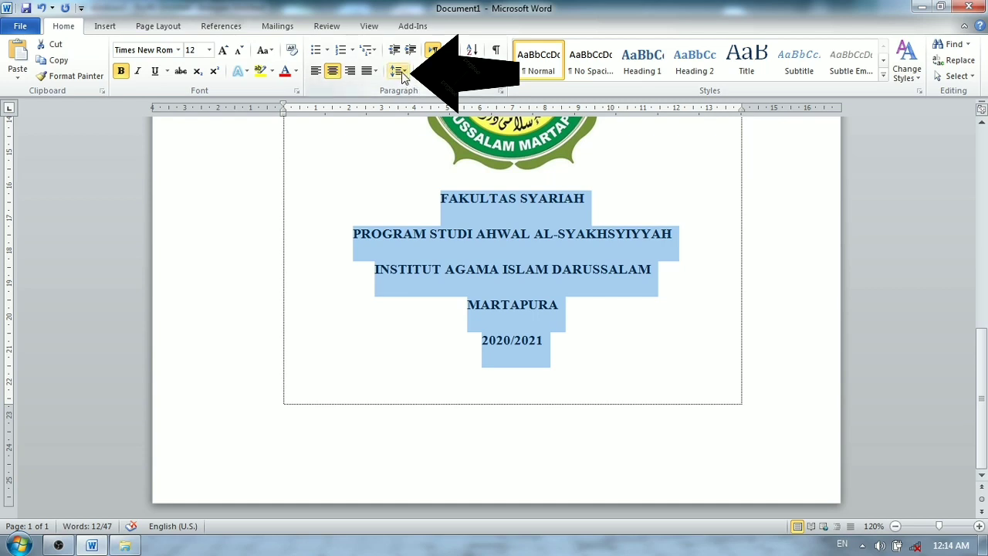
{"action": "left_click", "coordinate": [403, 72]}
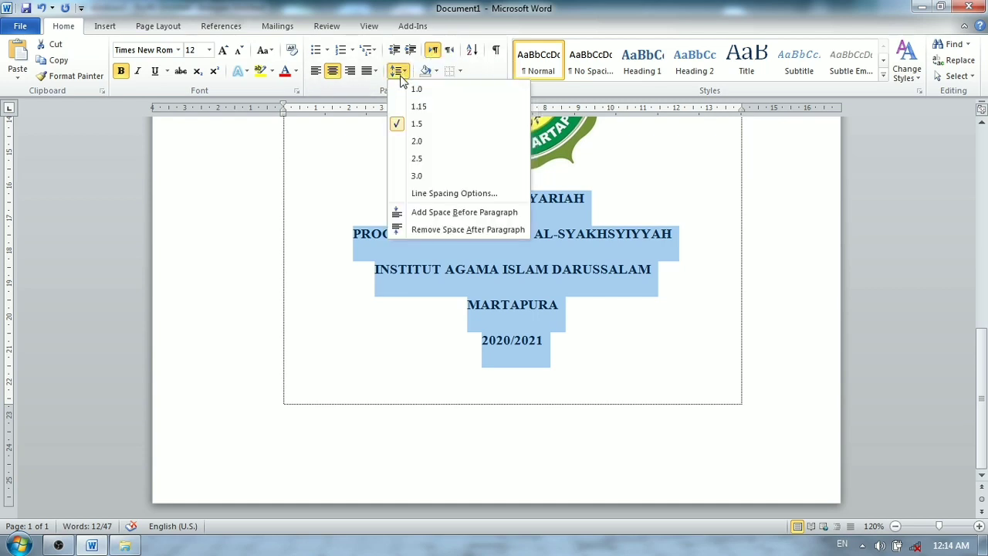
{"action": "left_click", "coordinate": [444, 91]}
{"action": "scroll", "coordinate": [569, 286], "scroll_direction": "up", "scroll_amount": 2}
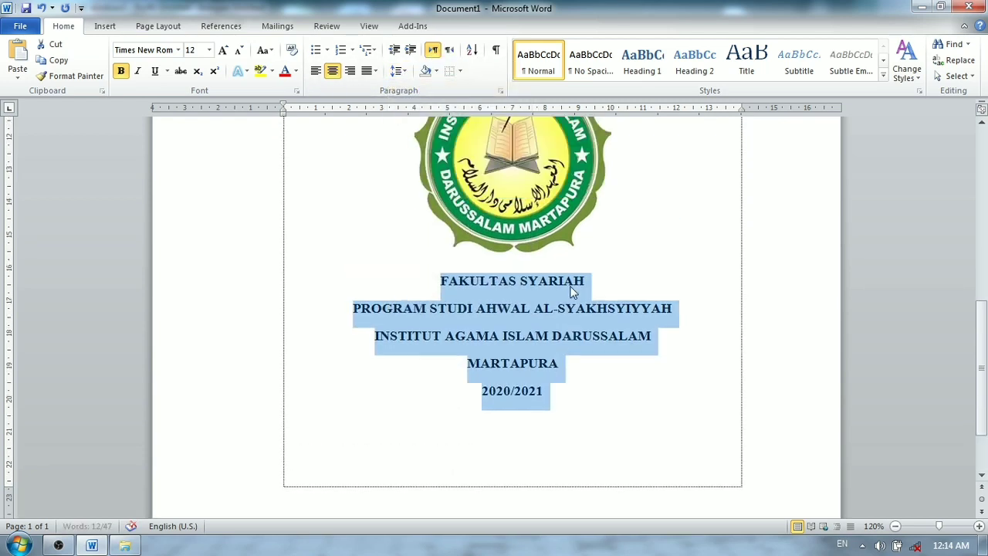
{"action": "scroll", "coordinate": [570, 286], "scroll_direction": "up", "scroll_amount": 4}
{"action": "scroll", "coordinate": [569, 289], "scroll_direction": "down", "scroll_amount": 6}
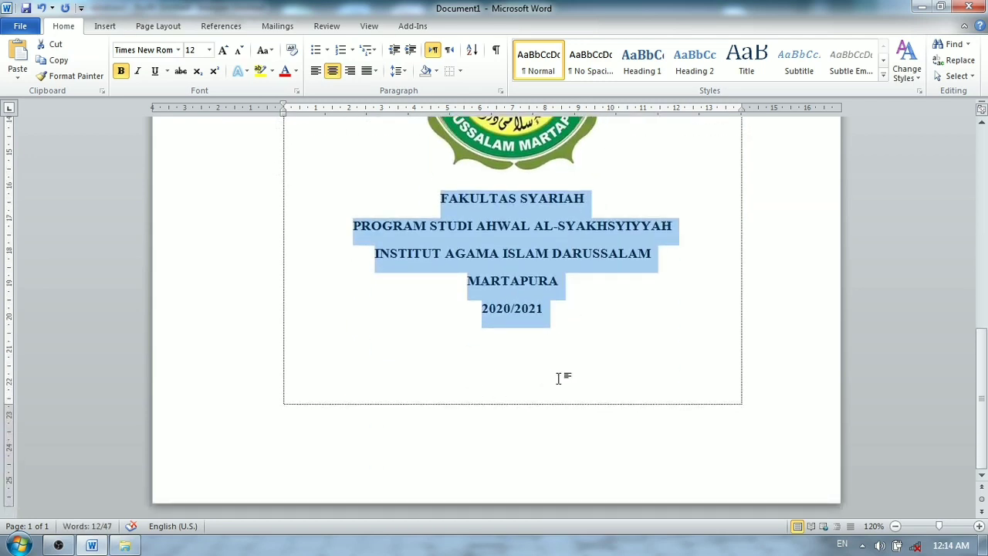
Step: Insert one blank line above the logo and one between the logo and "FAKULTAS SYARIAH", keeping the year line on the first page
{"action": "left_click", "coordinate": [430, 193]}
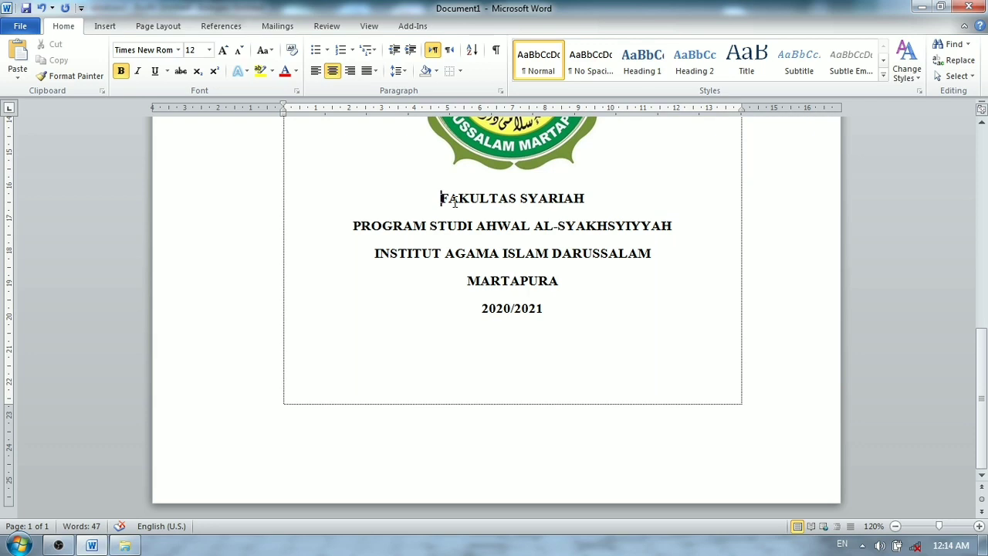
{"action": "key", "text": "Return"}
{"action": "key", "text": "Return"}
{"action": "scroll", "coordinate": [467, 193], "scroll_direction": "up", "scroll_amount": 5}
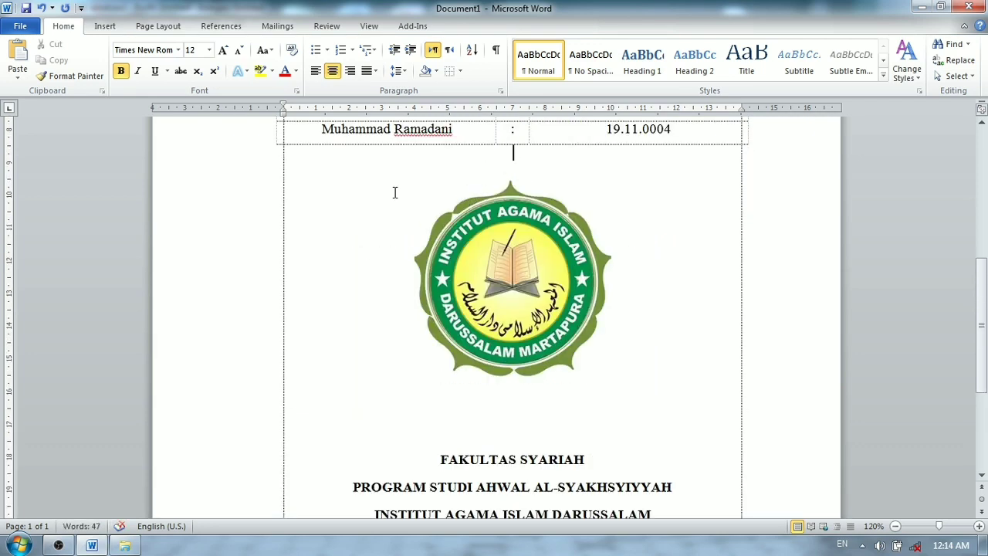
{"action": "scroll", "coordinate": [394, 192], "scroll_direction": "down", "scroll_amount": 3}
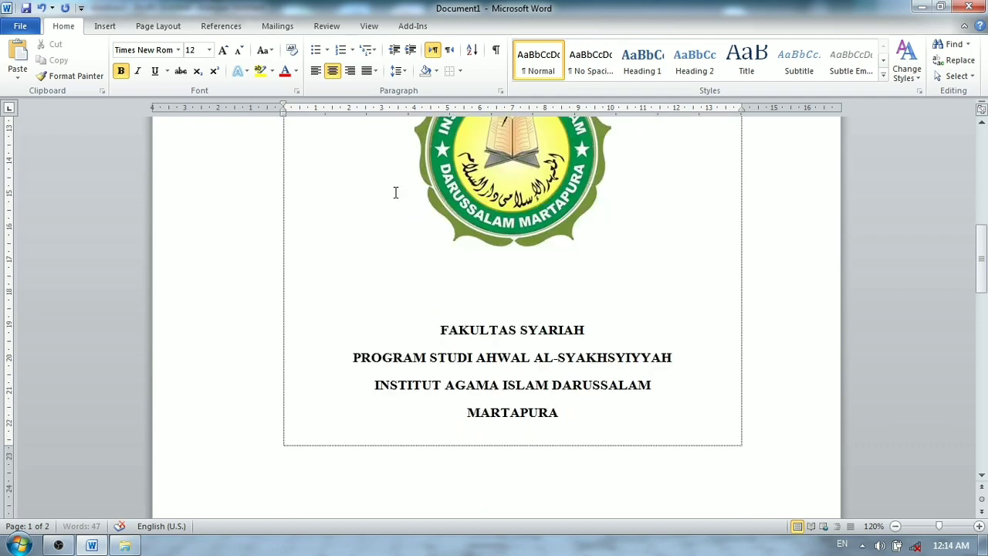
{"action": "scroll", "coordinate": [610, 483], "scroll_direction": "down", "scroll_amount": 7}
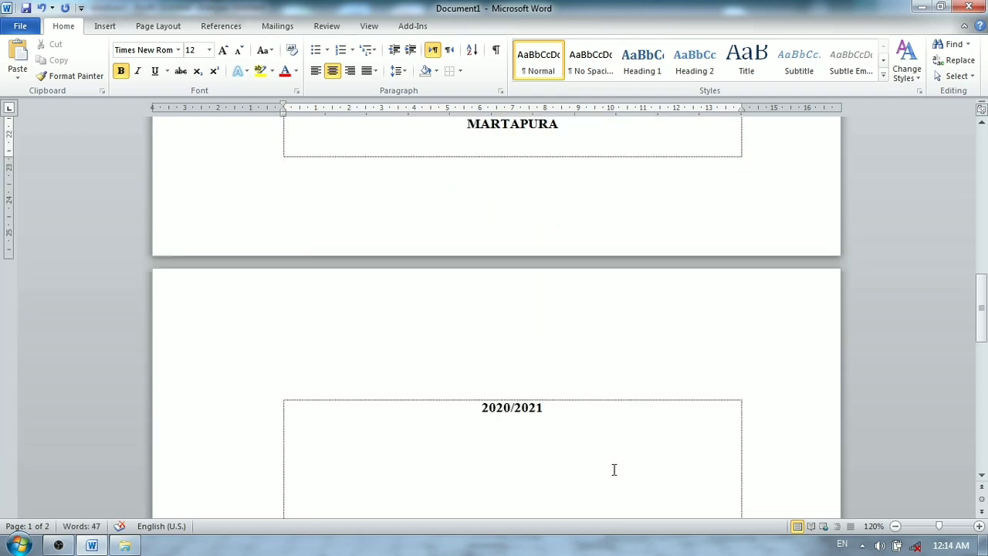
{"action": "scroll", "coordinate": [546, 376], "scroll_direction": "up", "scroll_amount": 7}
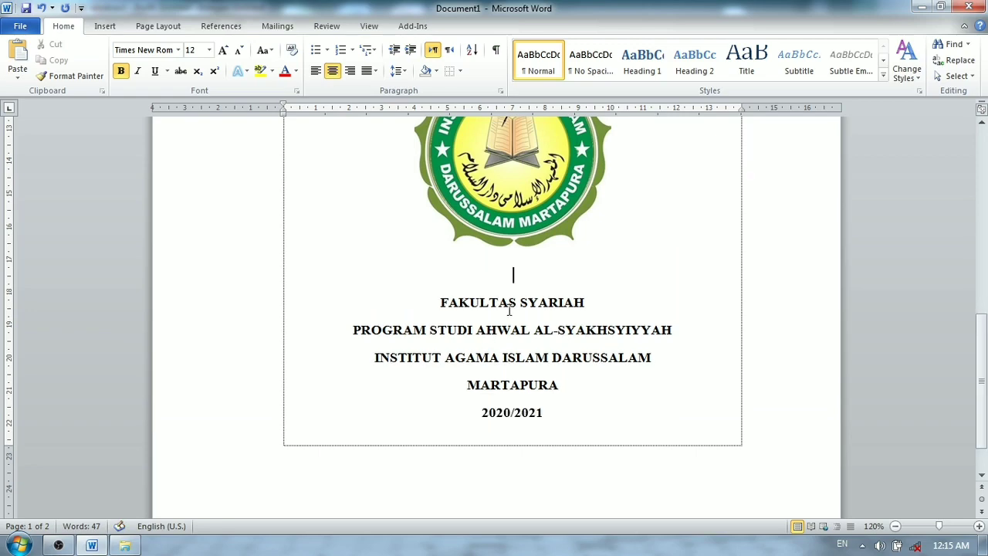
Step: Review the cover page layout in the document and in the print preview, then return to editing
{"action": "scroll", "coordinate": [509, 310], "scroll_direction": "up", "scroll_amount": 5}
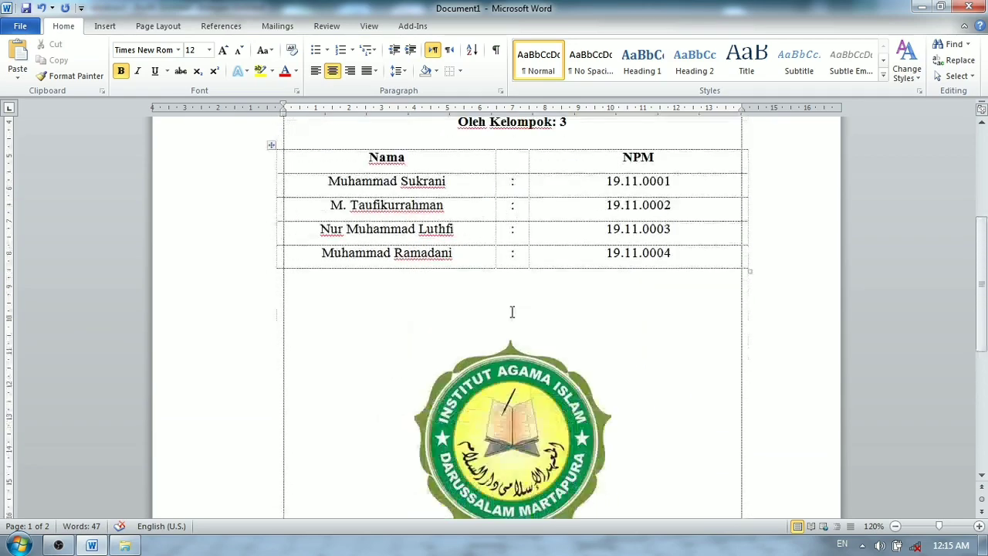
{"action": "scroll", "coordinate": [510, 313], "scroll_direction": "down", "scroll_amount": 5}
{"action": "scroll", "coordinate": [478, 363], "scroll_direction": "up", "scroll_amount": 10}
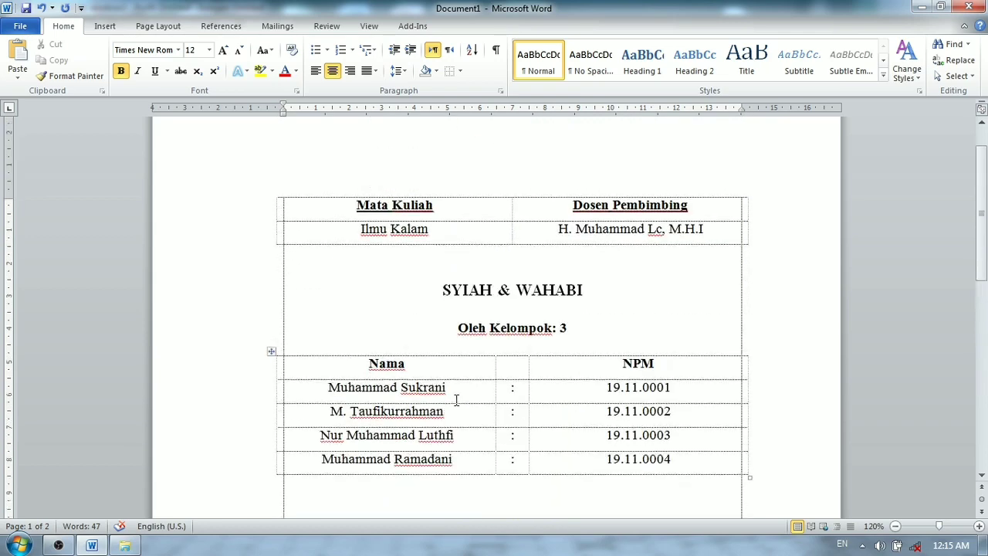
{"action": "scroll", "coordinate": [464, 256], "scroll_direction": "down", "scroll_amount": 5}
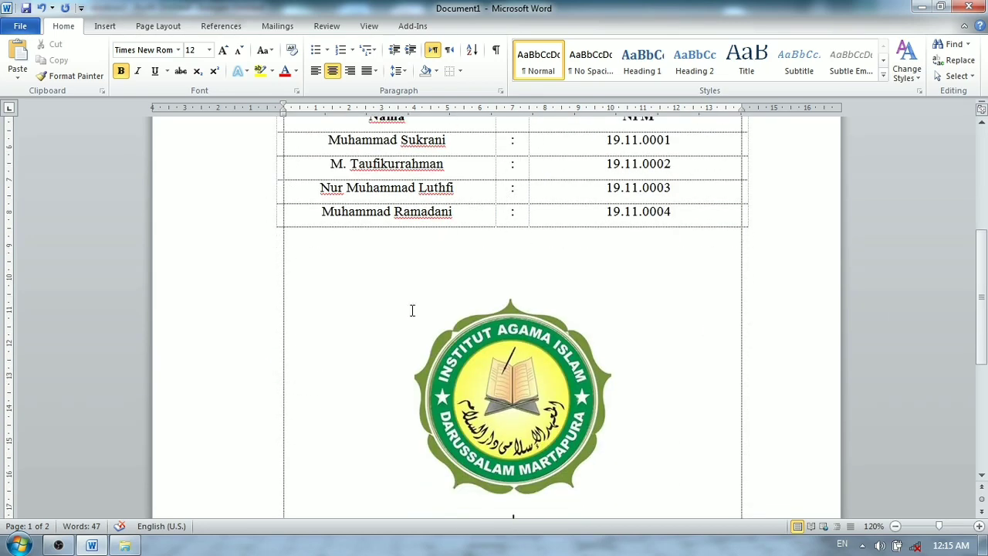
{"action": "scroll", "coordinate": [412, 311], "scroll_direction": "down", "scroll_amount": 4}
{"action": "scroll", "coordinate": [600, 292], "scroll_direction": "up", "scroll_amount": 3}
{"action": "scroll", "coordinate": [600, 292], "scroll_direction": "up", "scroll_amount": 2}
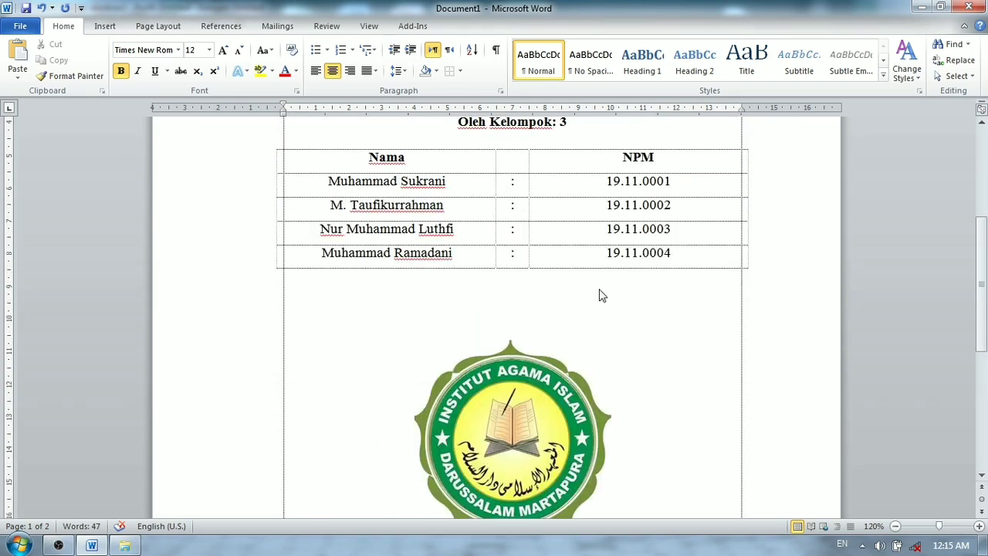
{"action": "key", "text": "ctrl+p"}
{"action": "left_click", "coordinate": [705, 224]}
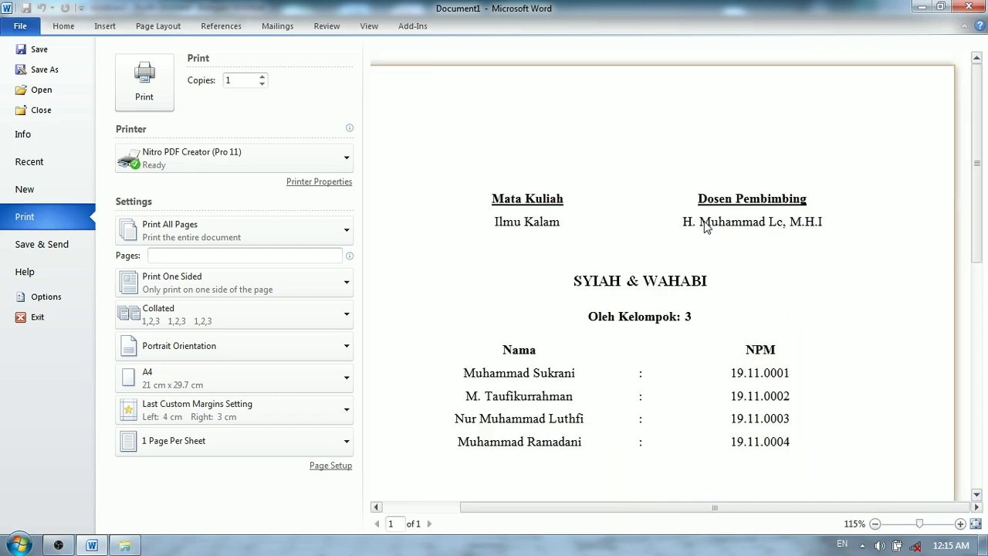
{"action": "scroll", "coordinate": [706, 224], "scroll_direction": "down", "scroll_amount": 4}
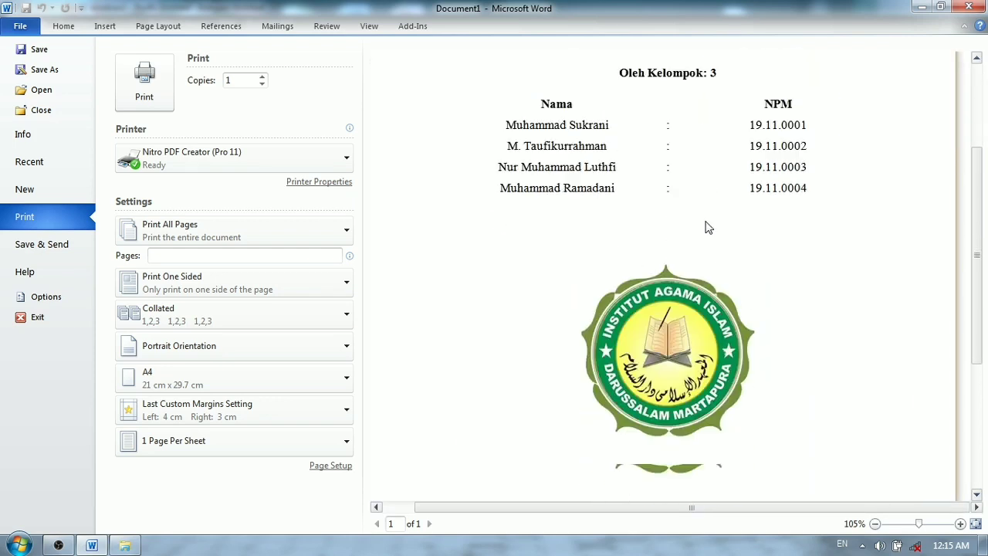
{"action": "scroll", "coordinate": [709, 227], "scroll_direction": "down", "scroll_amount": 2}
{"action": "scroll", "coordinate": [709, 227], "scroll_direction": "up", "scroll_amount": 4}
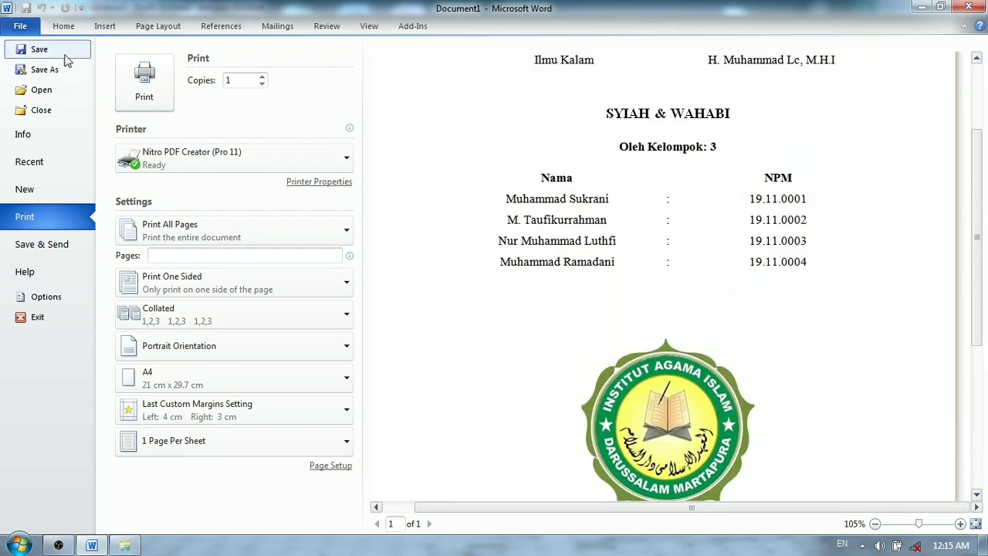
{"action": "key", "text": "Escape"}
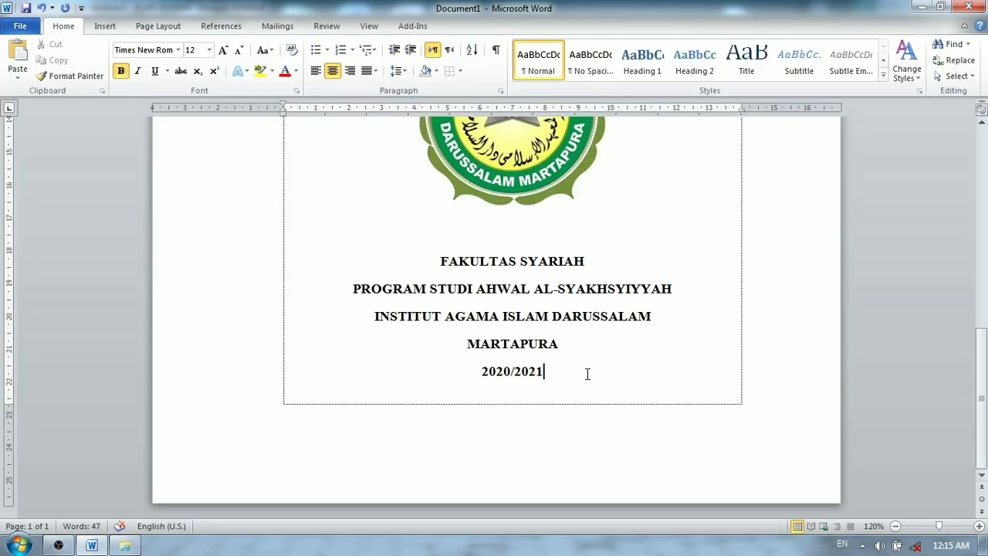
Step: Insert a page break after the year line "2020/2021" to start a second page
{"action": "scroll", "coordinate": [652, 327], "scroll_direction": "up", "scroll_amount": 2}
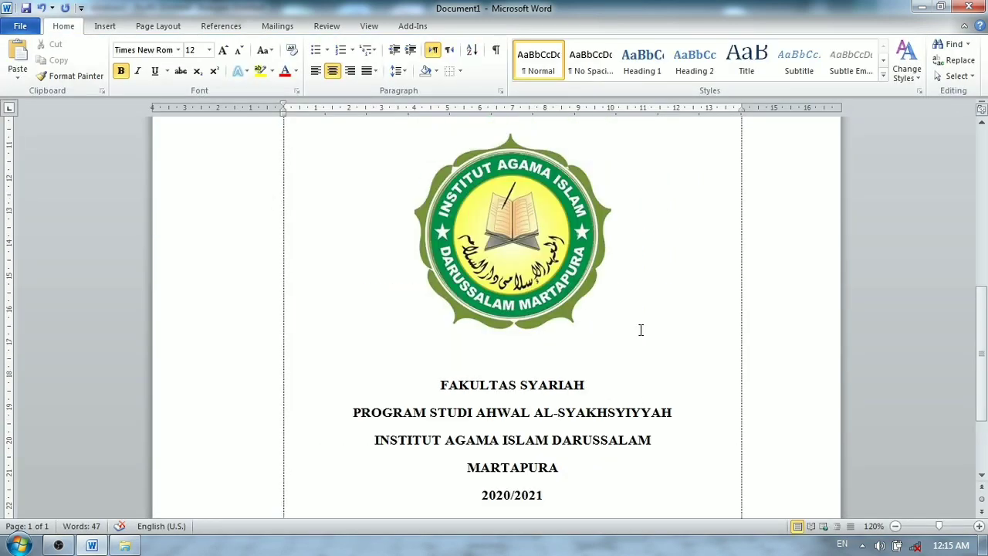
{"action": "scroll", "coordinate": [640, 331], "scroll_direction": "down", "scroll_amount": 2}
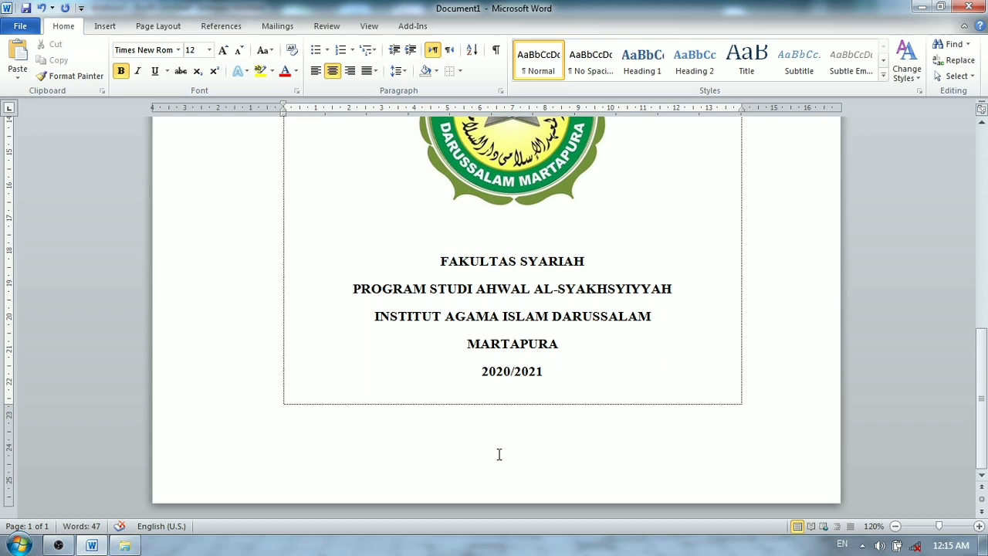
{"action": "left_click", "coordinate": [603, 357]}
{"action": "key", "text": "Down"}
{"action": "key", "text": "Down"}
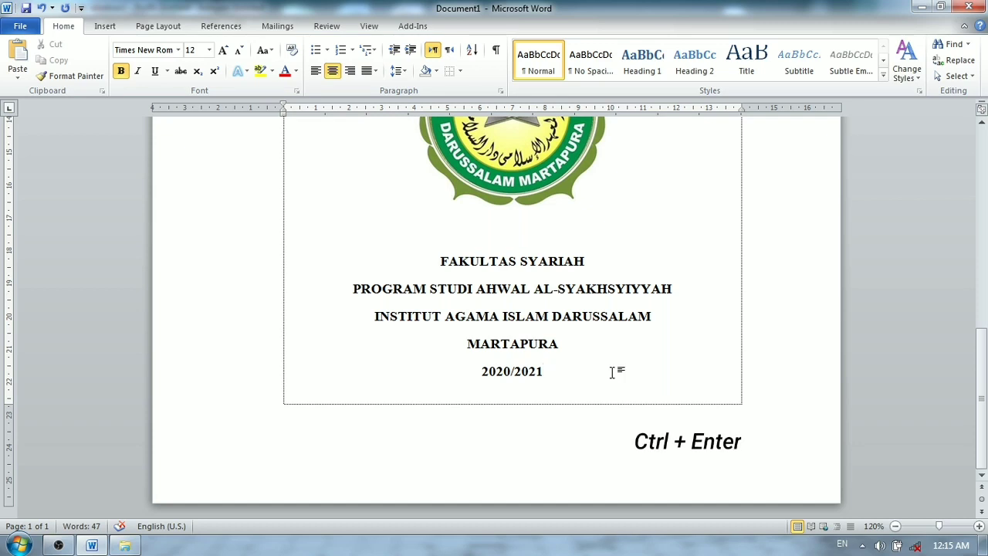
{"action": "key", "text": "ctrl+Return"}
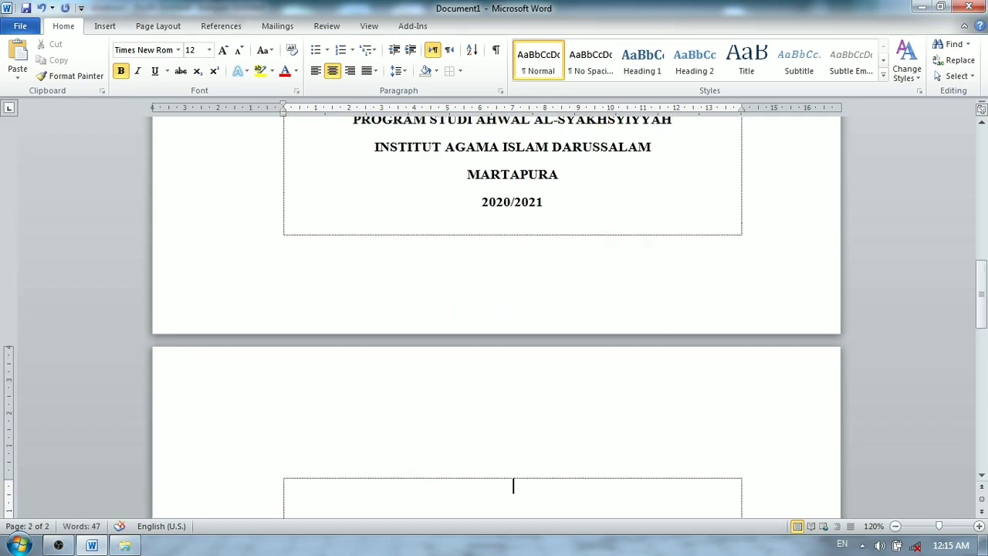
Step: Add the bold centred heading "KATA PENGANTAR" at the start of the second page
{"action": "scroll", "coordinate": [594, 363], "scroll_direction": "down", "scroll_amount": 5}
{"action": "scroll", "coordinate": [571, 360], "scroll_direction": "up", "scroll_amount": 5}
{"action": "scroll", "coordinate": [516, 377], "scroll_direction": "down", "scroll_amount": 3}
{"action": "scroll", "coordinate": [439, 400], "scroll_direction": "up", "scroll_amount": 4}
{"action": "scroll", "coordinate": [439, 400], "scroll_direction": "down", "scroll_amount": 5}
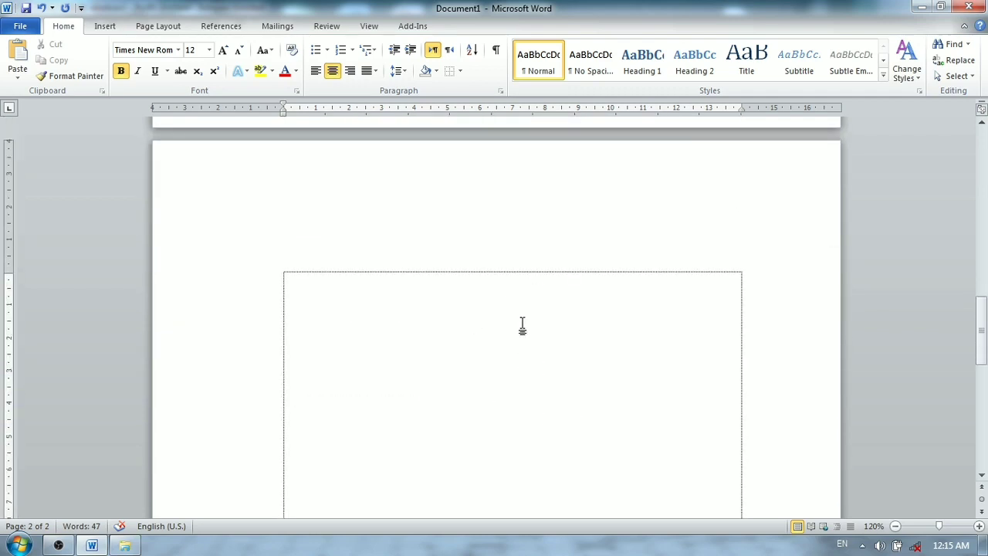
{"action": "type", "text": "k"}
{"action": "key", "text": "BackSpace"}
{"action": "type", "text": "KATA PENGANTAR"}
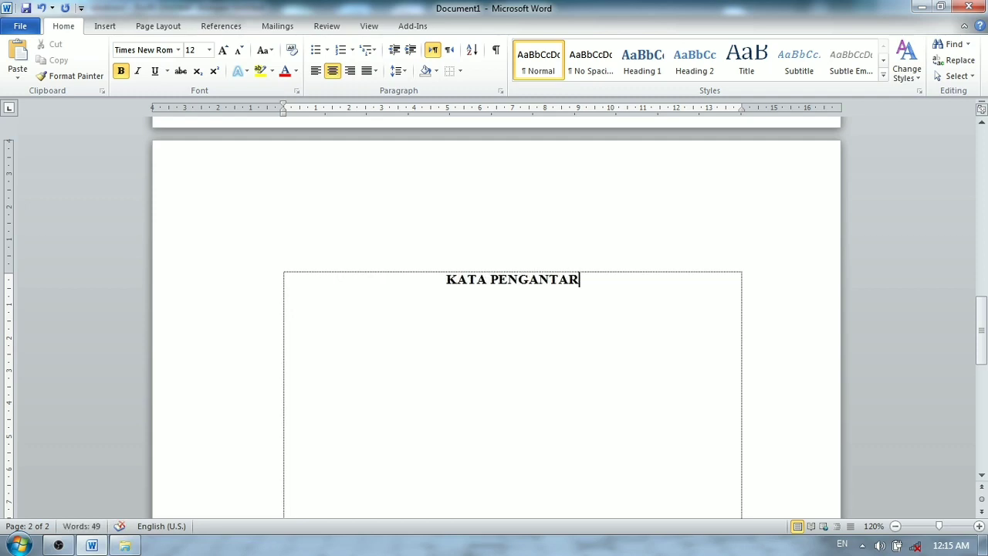
Step: Add the three left-aligned, non-bold preface paragraphs starting "Puji syukur penyusun panjatkan" below the "KATA PENGANTAR" heading
{"action": "key", "text": "Return"}
{"action": "left_click", "coordinate": [317, 77]}
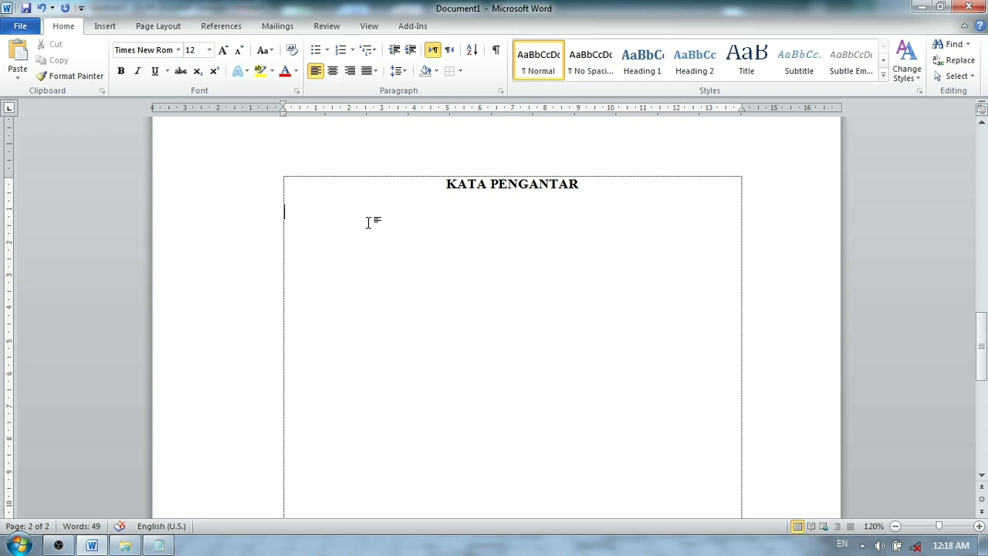
{"action": "type", "text": "Puji syukur penyusun panjatkan ke hadirat Allah Subhanahu wa ta’ala, karena berkat rahmat-Nya kami bisa menyelesaikan makalah yang berjudul Syiah & Wahabi. Makalah ini diajukan guna memenuhi tugas mata kuliah Ilmu Kalam. Kami mengucapkan terima kasih kepada semua pihak yang telah membantu sehingga makalah ini dapat diselesaikan tepat pada waktunya. Makalah ini masih jauh dari sempurna, oleh karena itu, kritik dan saran yang bersifat membangun sangat kami harapkan demi sempurnanya makalah ini. Semoga makalah ini memberikan informasi bagi masyarakat dan bermanfaat untuk pengembangan wawasan dan peningkatan ilmu pengetahuan bagi kita semua."}
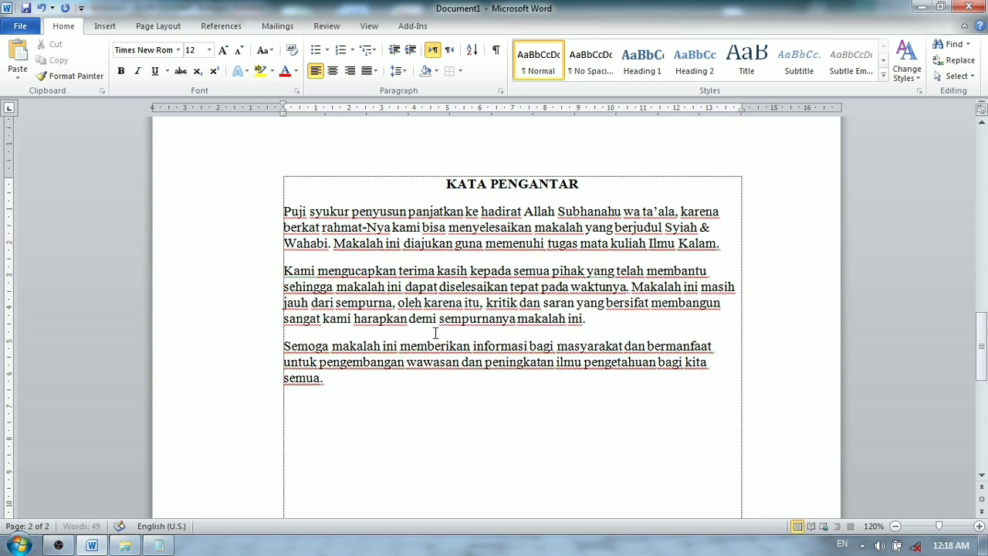
{"action": "left_click", "coordinate": [451, 318]}
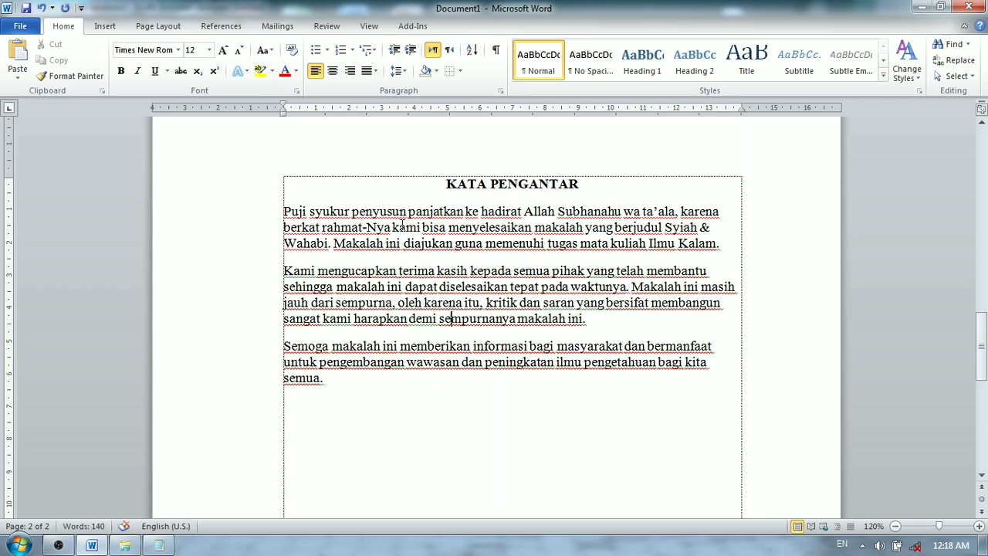
{"action": "left_click", "coordinate": [404, 384]}
{"action": "left_click", "coordinate": [444, 229]}
{"action": "key", "text": "Up"}
{"action": "key", "text": "Up"}
{"action": "key", "text": "Up"}
{"action": "key", "text": "Up"}
{"action": "key", "text": "Up"}
{"action": "key", "text": "Up"}
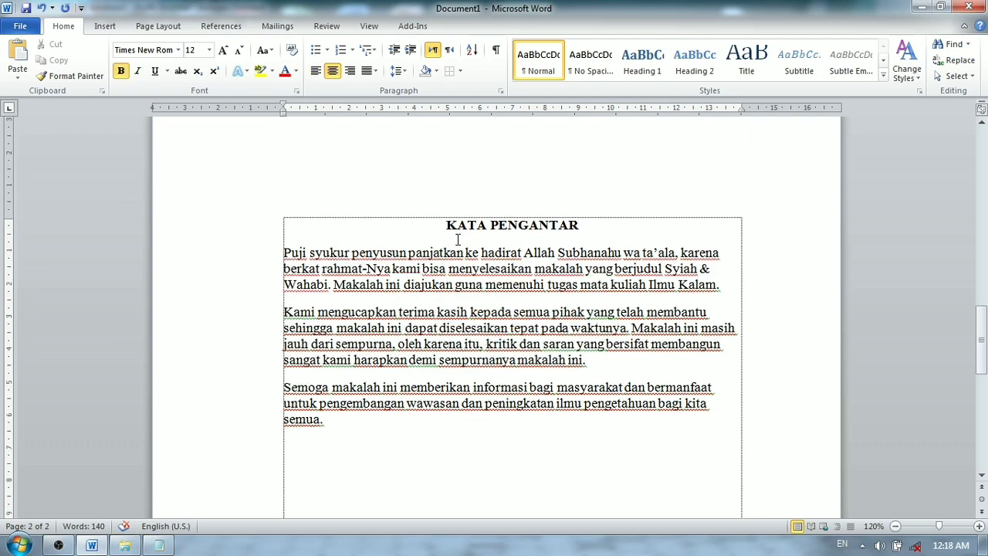
{"action": "key", "text": "Right"}
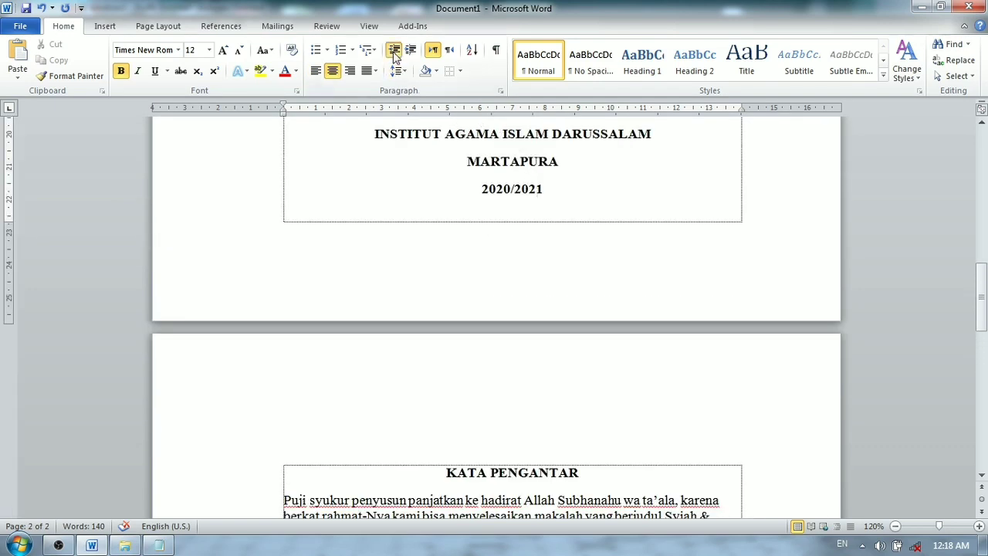
{"action": "left_click", "coordinate": [396, 71]}
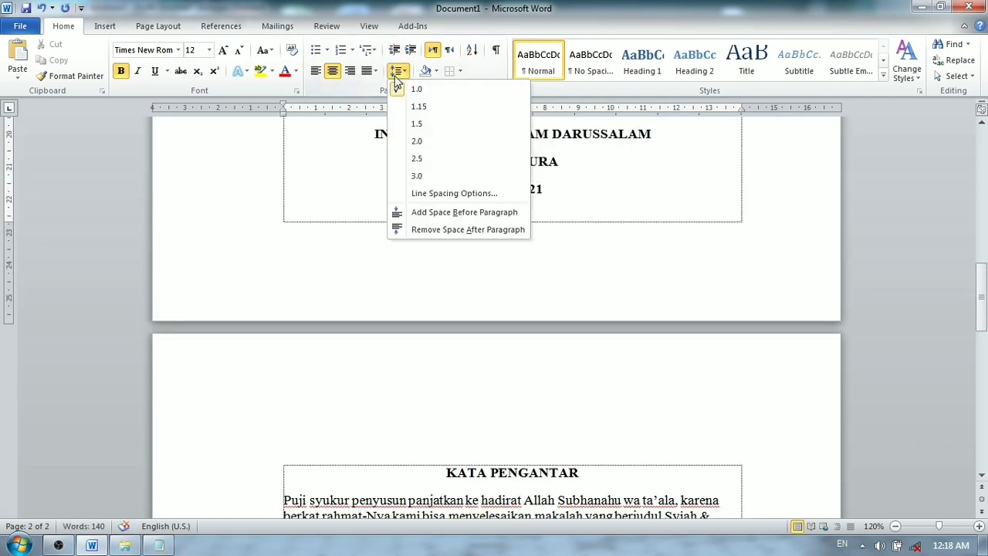
{"action": "left_click", "coordinate": [475, 206]}
Step: Set the line spacing of the three preface body paragraphs to 1.5
{"action": "scroll", "coordinate": [474, 206], "scroll_direction": "down", "scroll_amount": 5}
{"action": "left_click", "coordinate": [424, 253]}
{"action": "left_click_drag", "start_coordinate": [423, 232], "coordinate": [488, 438]}
{"action": "left_click", "coordinate": [401, 71]}
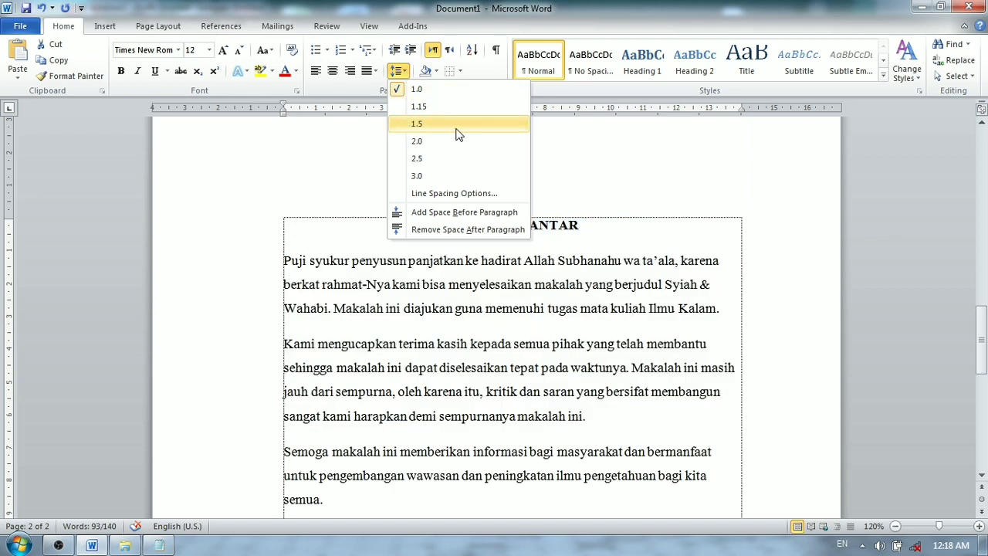
{"action": "left_click", "coordinate": [417, 124]}
{"action": "left_click", "coordinate": [480, 278]}
{"action": "scroll", "coordinate": [479, 276], "scroll_direction": "down", "scroll_amount": 1}
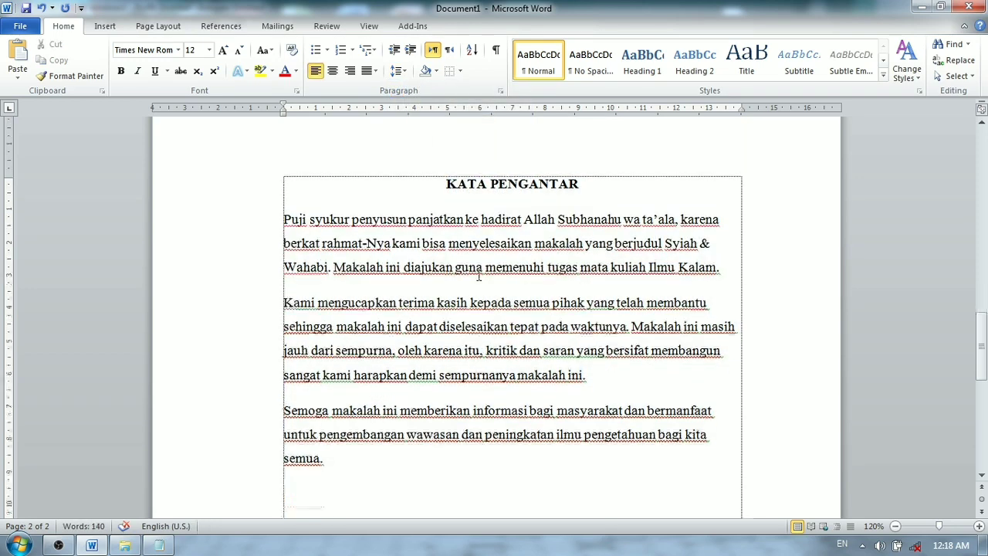
{"action": "scroll", "coordinate": [479, 277], "scroll_direction": "down", "scroll_amount": 2}
{"action": "scroll", "coordinate": [475, 284], "scroll_direction": "up", "scroll_amount": 2}
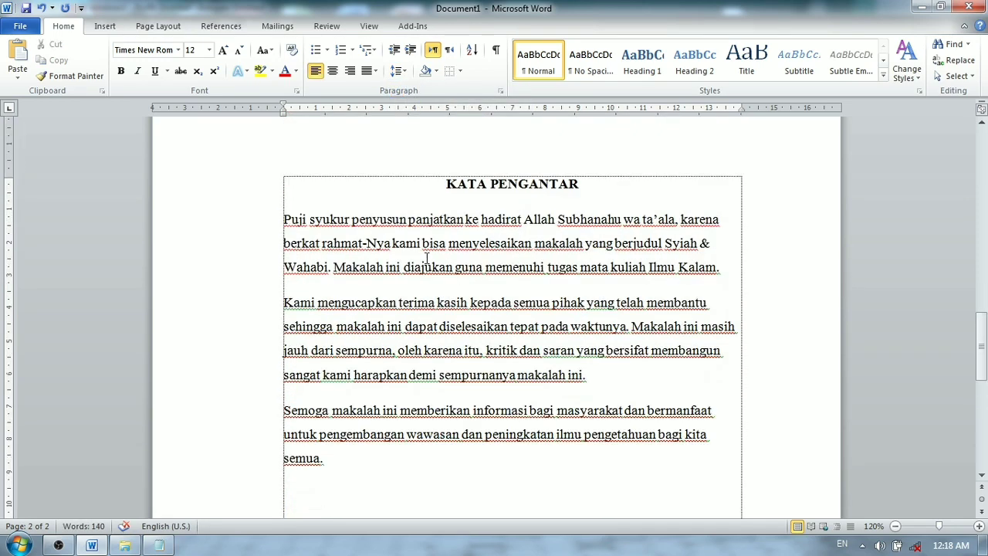
Step: Justify the three preface body paragraphs below the "KATA PENGANTAR" heading
{"action": "left_click_drag", "start_coordinate": [376, 243], "coordinate": [544, 409]}
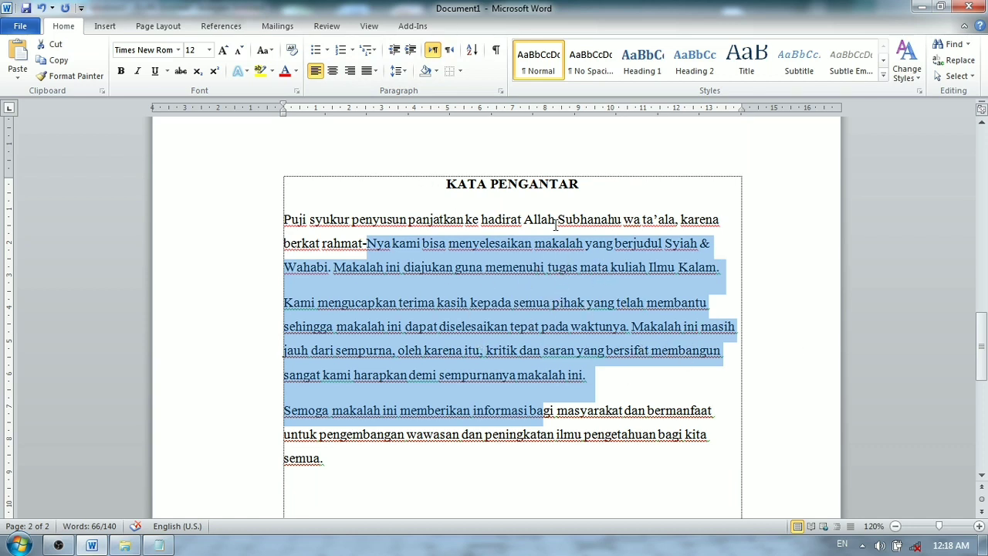
{"action": "left_click", "coordinate": [376, 72]}
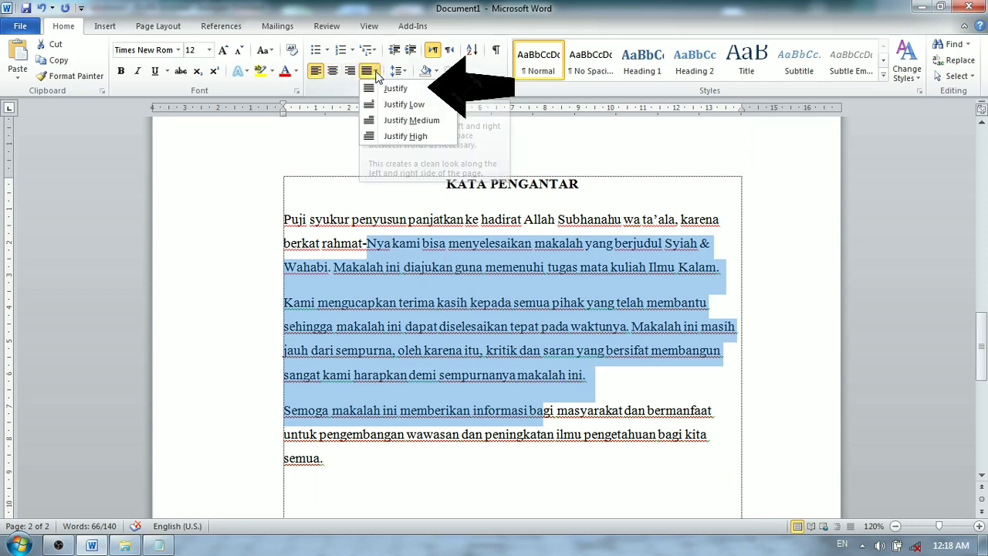
{"action": "left_click", "coordinate": [394, 88]}
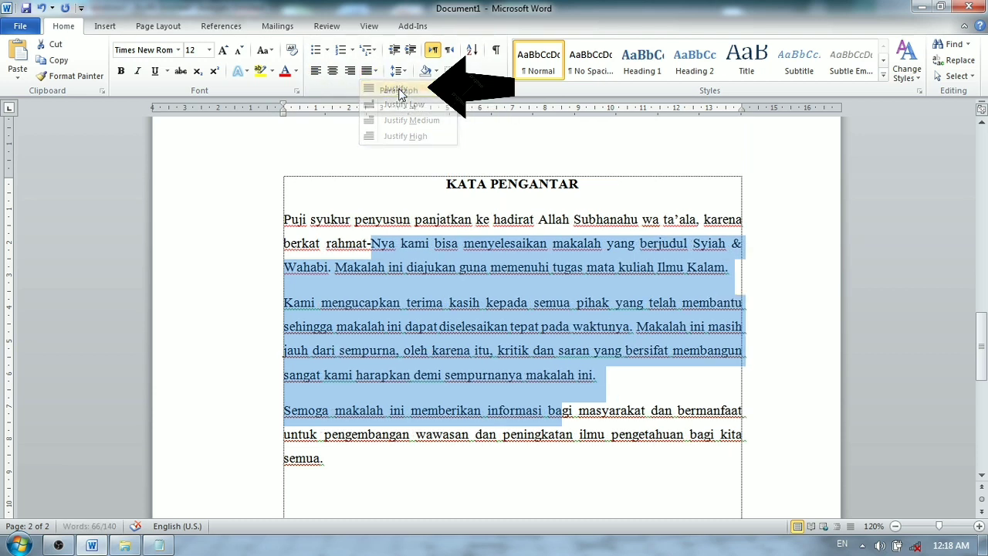
{"action": "left_click", "coordinate": [496, 315]}
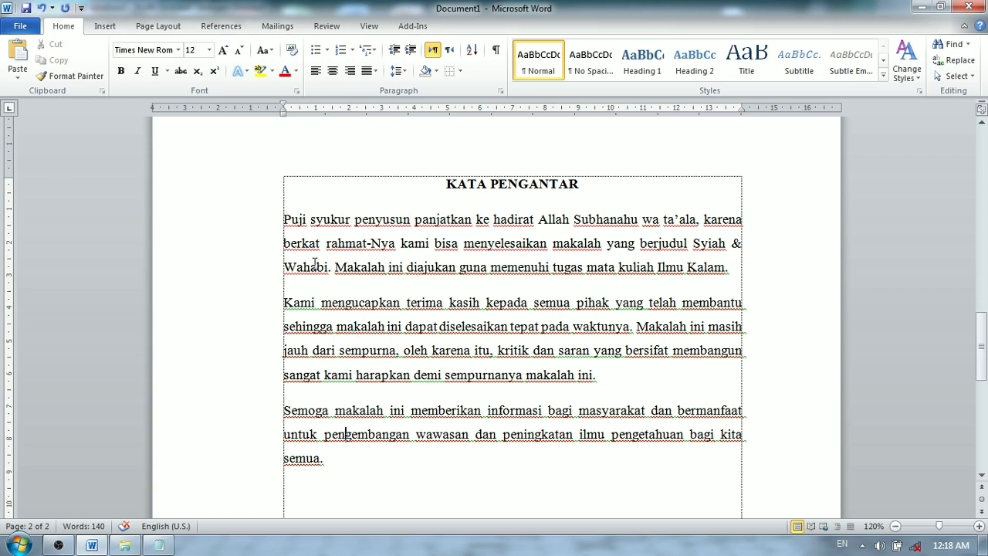
Step: Set a 1 cm first-line indent on the three preface body paragraphs
{"action": "left_click", "coordinate": [311, 244]}
{"action": "left_click_drag", "start_coordinate": [298, 228], "coordinate": [300, 407]}
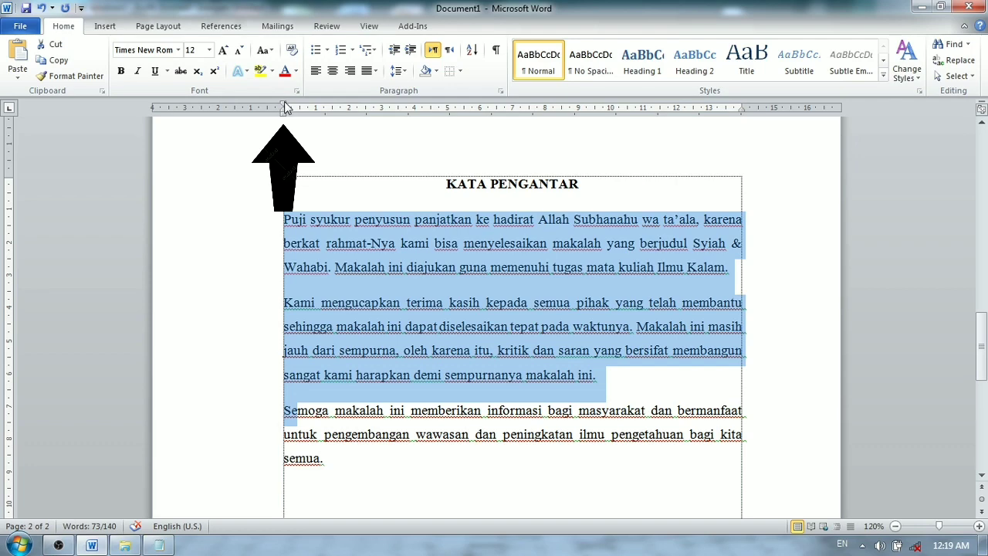
{"action": "scroll", "coordinate": [289, 119], "scroll_direction": "up", "scroll_amount": 3}
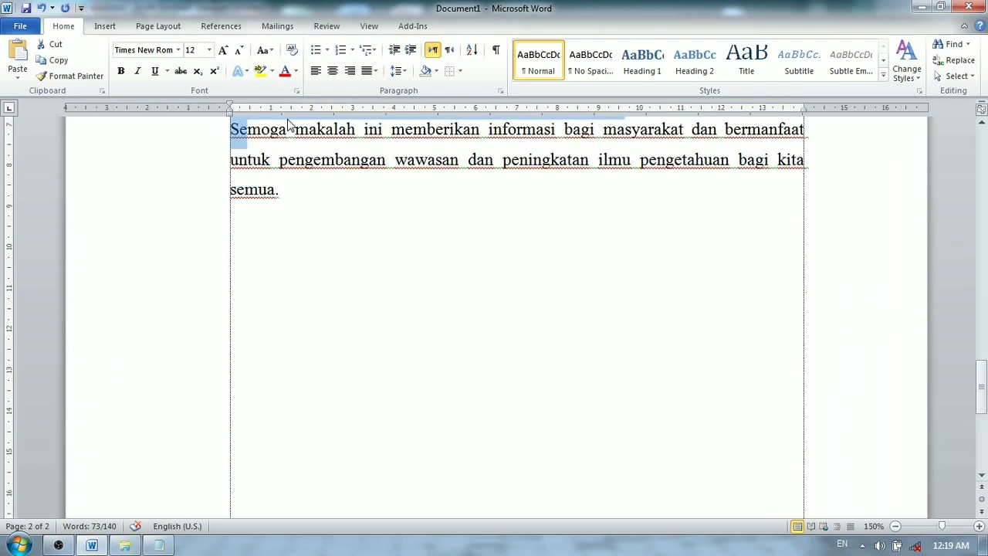
{"action": "scroll", "coordinate": [267, 144], "scroll_direction": "up", "scroll_amount": 4}
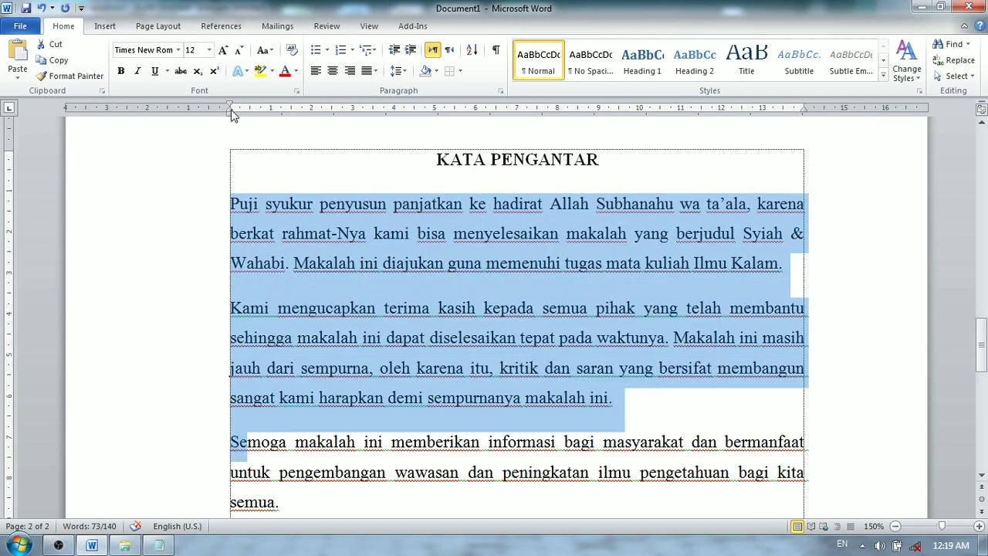
{"action": "left_click_drag", "start_coordinate": [231, 109], "coordinate": [271, 112]}
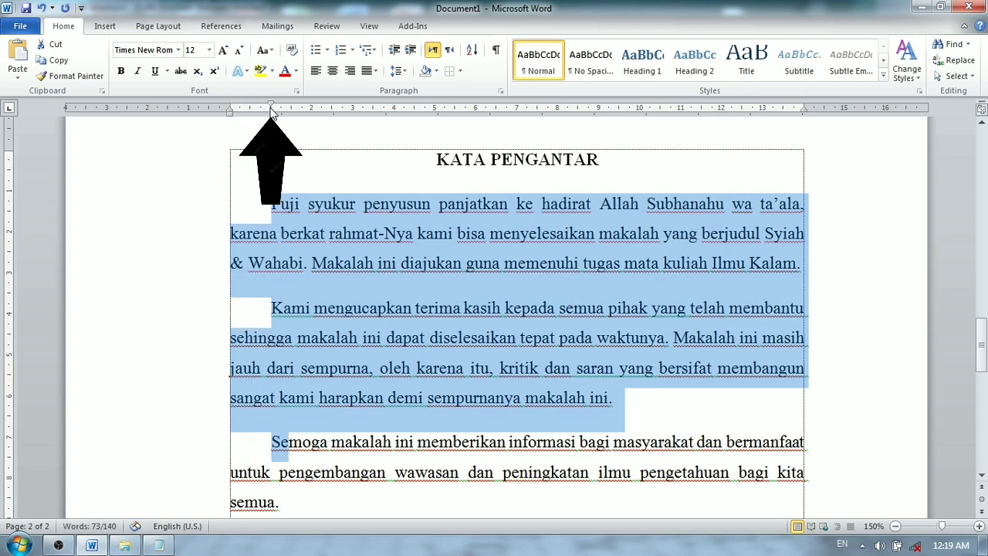
{"action": "left_click", "coordinate": [291, 204]}
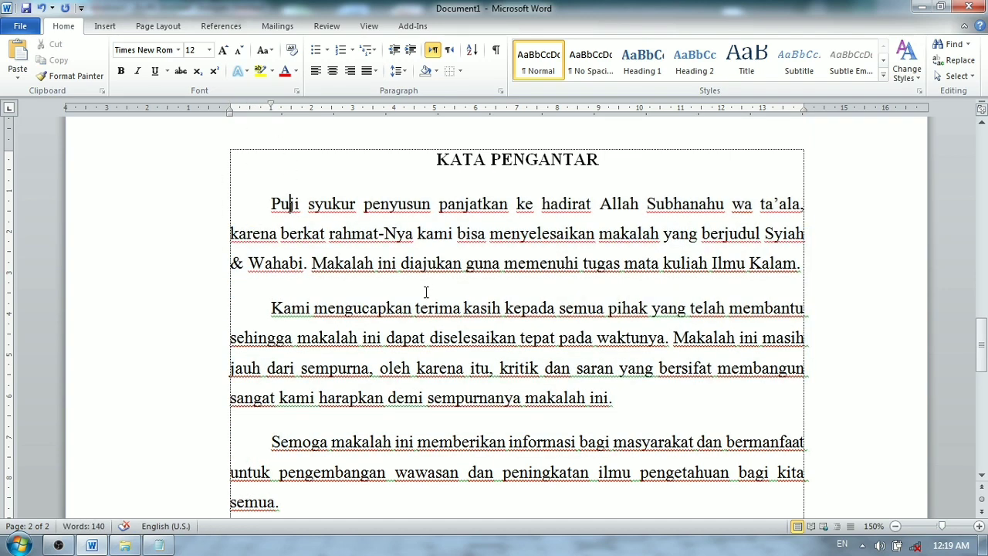
Step: Add the sign-off lines "Martapura, Oktober 2020" and "Penulis" below the last preface paragraph, with an empty line between them
{"action": "scroll", "coordinate": [427, 291], "scroll_direction": "down", "scroll_amount": 2}
{"action": "scroll", "coordinate": [443, 288], "scroll_direction": "down", "scroll_amount": 3}
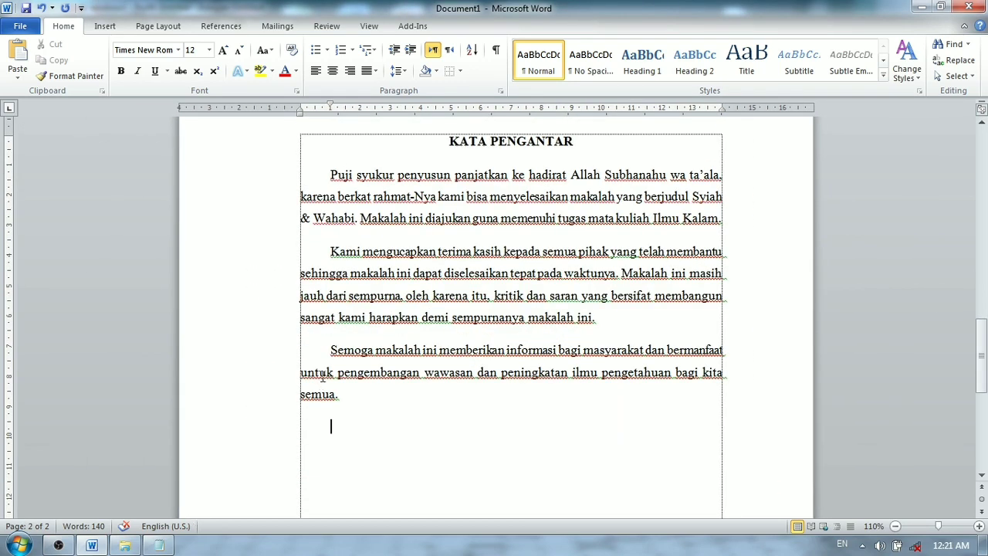
{"action": "scroll", "coordinate": [350, 435], "scroll_direction": "up", "scroll_amount": 1}
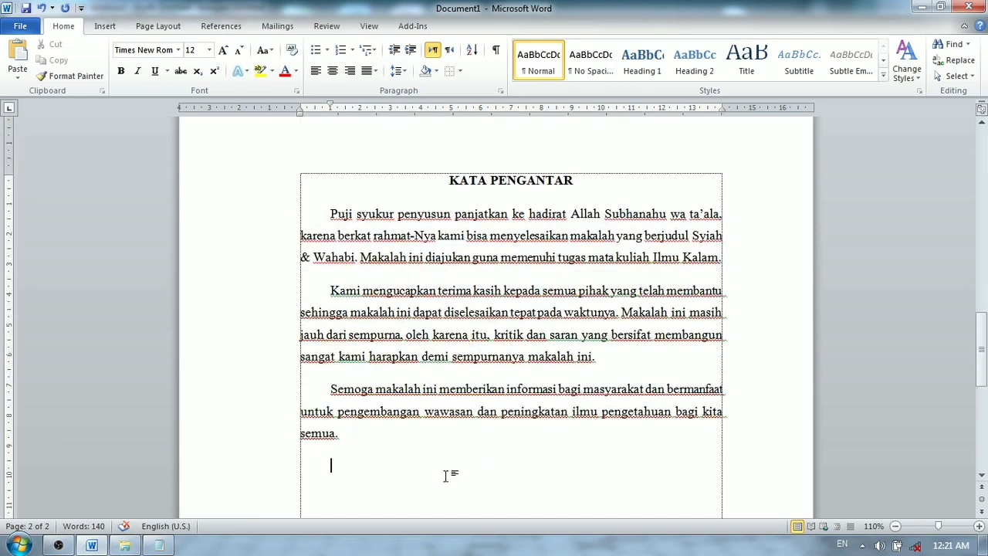
{"action": "scroll", "coordinate": [445, 476], "scroll_direction": "down", "scroll_amount": 2}
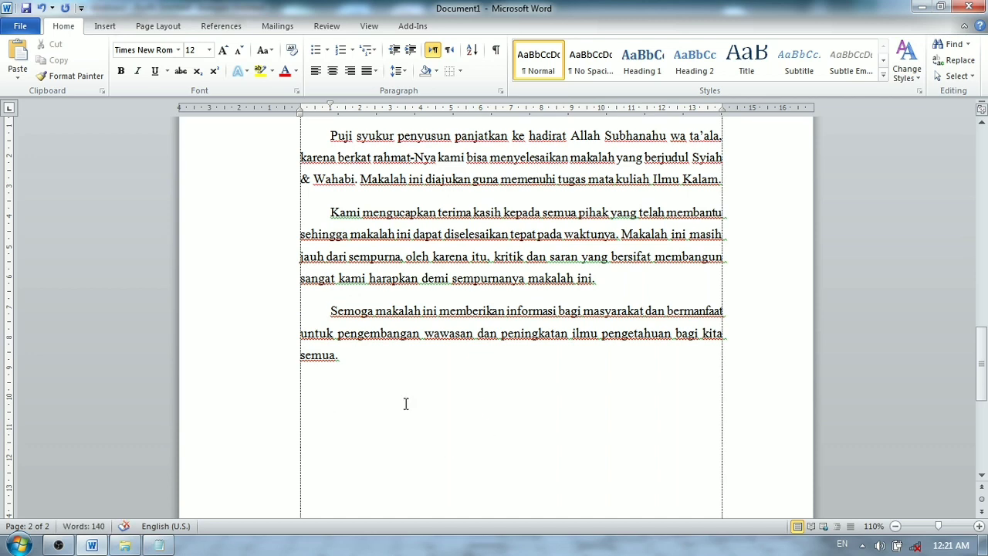
{"action": "scroll", "coordinate": [386, 406], "scroll_direction": "down", "scroll_amount": 2}
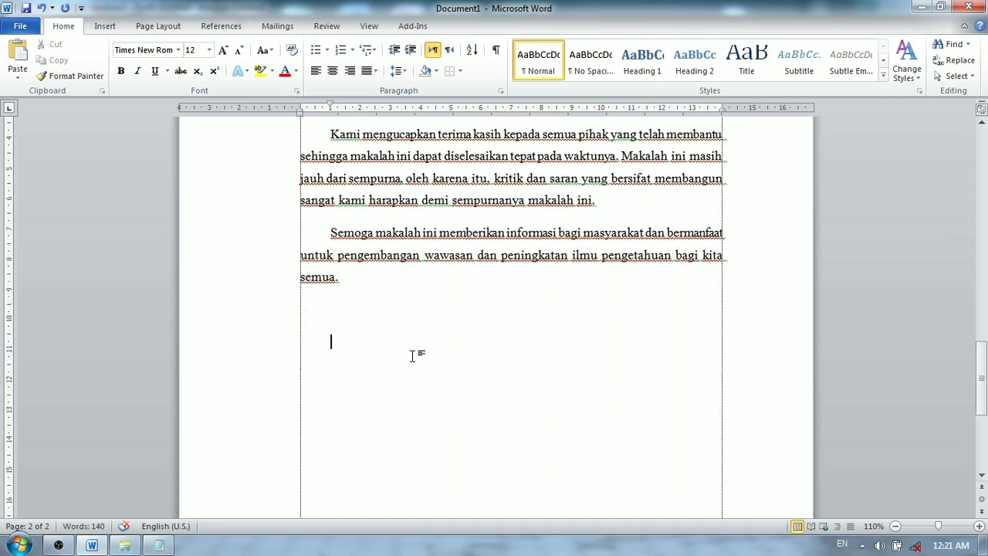
{"action": "type", "text": "mA"}
{"action": "key", "text": "BackSpace"}
{"action": "key", "text": "BackSpace"}
{"action": "type", "text": "Martapura,"}
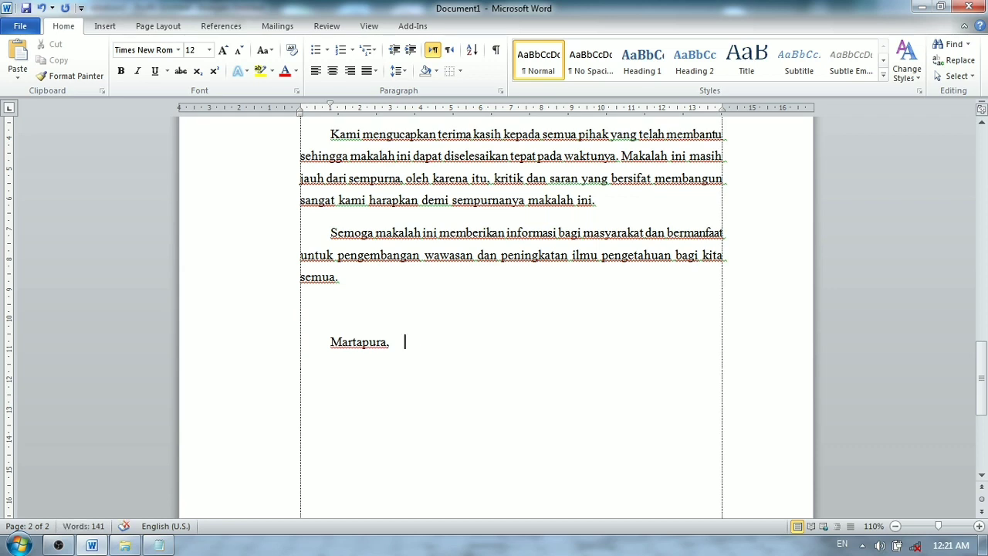
{"action": "type", "text": "Oktober 2"}
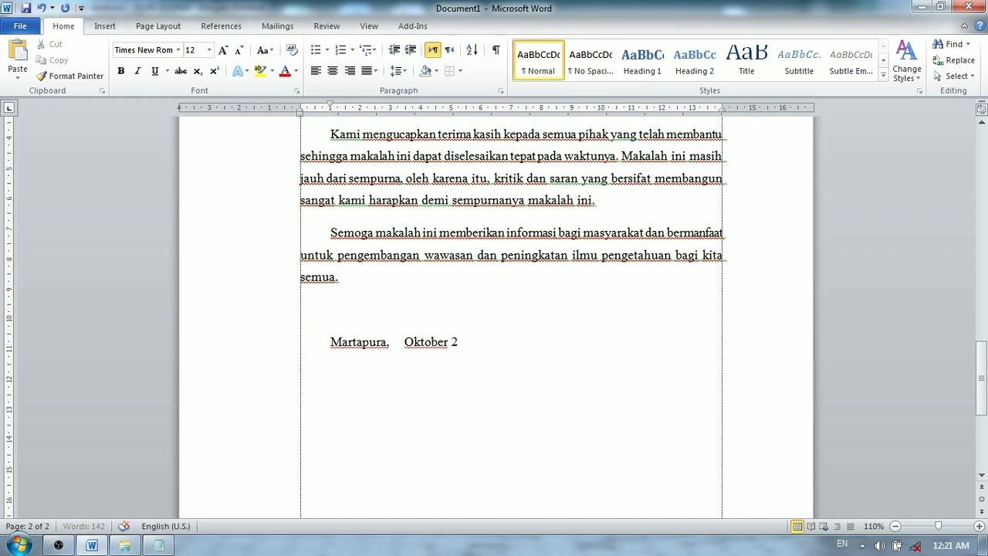
{"action": "type", "text": "020"}
{"action": "key", "text": "Return"}
{"action": "key", "text": "Return"}
{"action": "type", "text": "Penulis"}
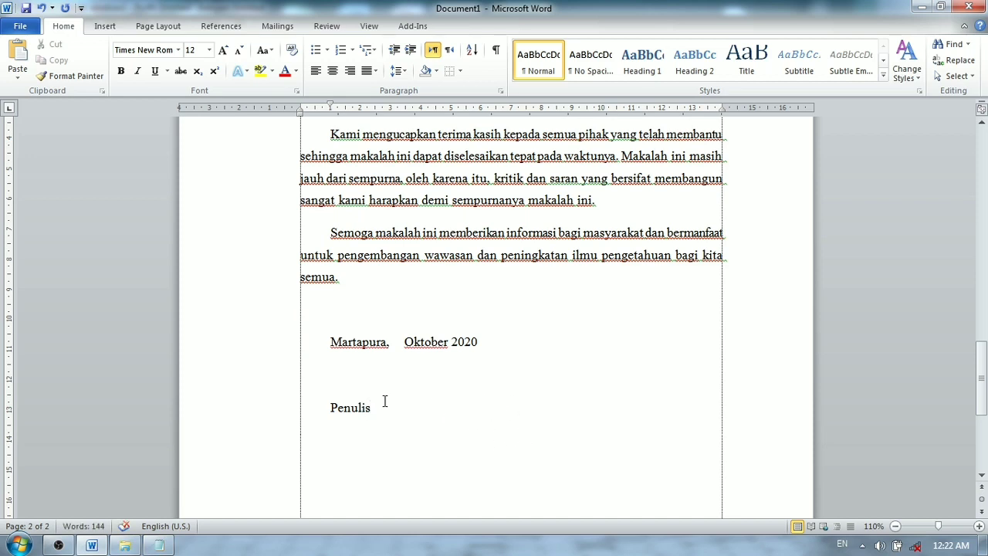
Step: Centre the sign-off lines from "Martapura" through "Penulis"
{"action": "left_click_drag", "start_coordinate": [384, 410], "coordinate": [348, 348]}
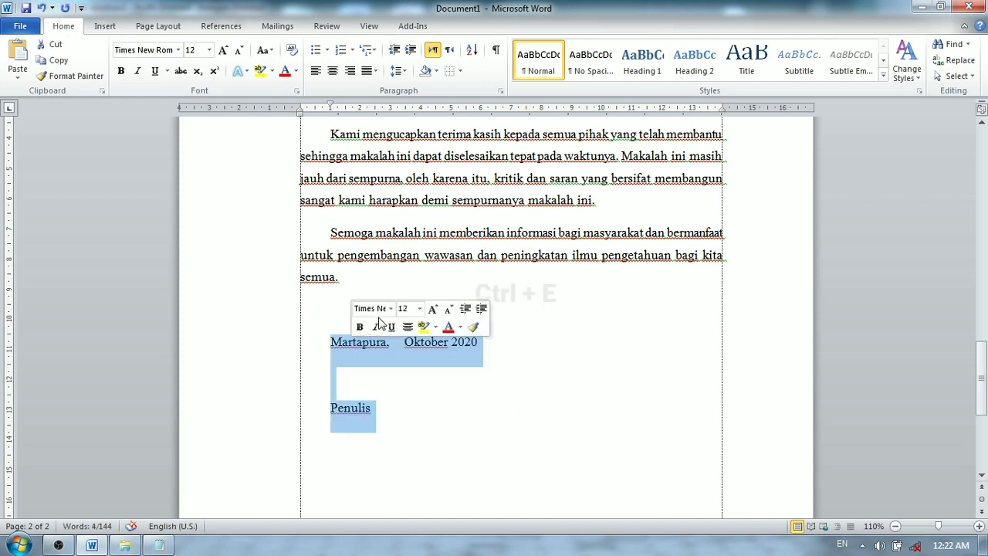
{"action": "key", "text": "ctrl+e"}
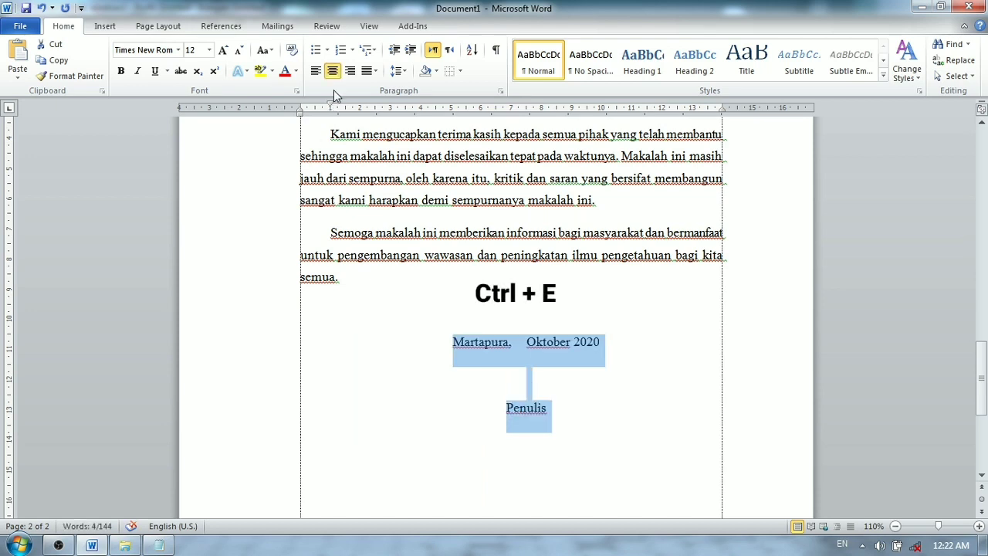
{"action": "left_click", "coordinate": [334, 72]}
{"action": "left_click", "coordinate": [335, 72]}
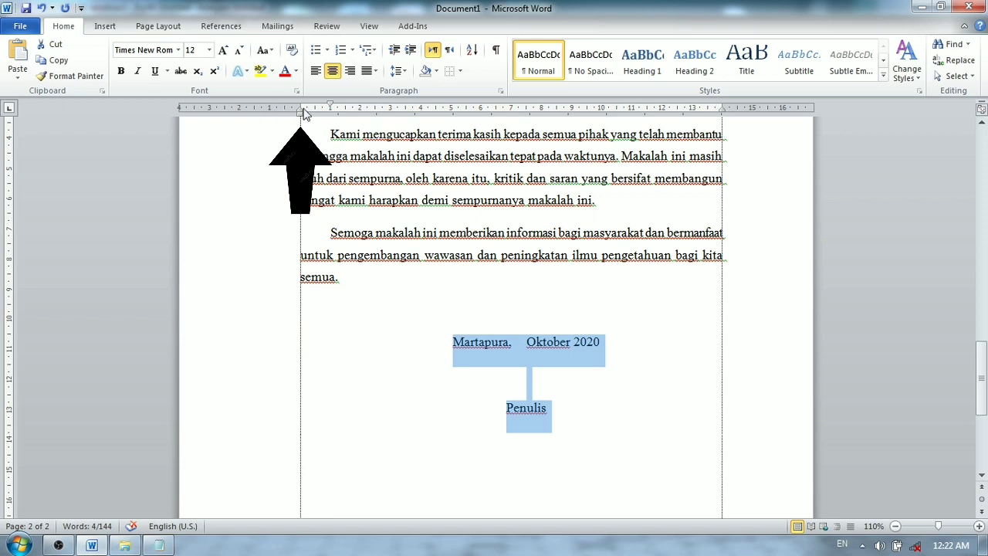
Step: Shift the centred sign-off block toward the right margin with a left indent of about 8 cm
{"action": "scroll", "coordinate": [317, 143], "scroll_direction": "up", "scroll_amount": 2}
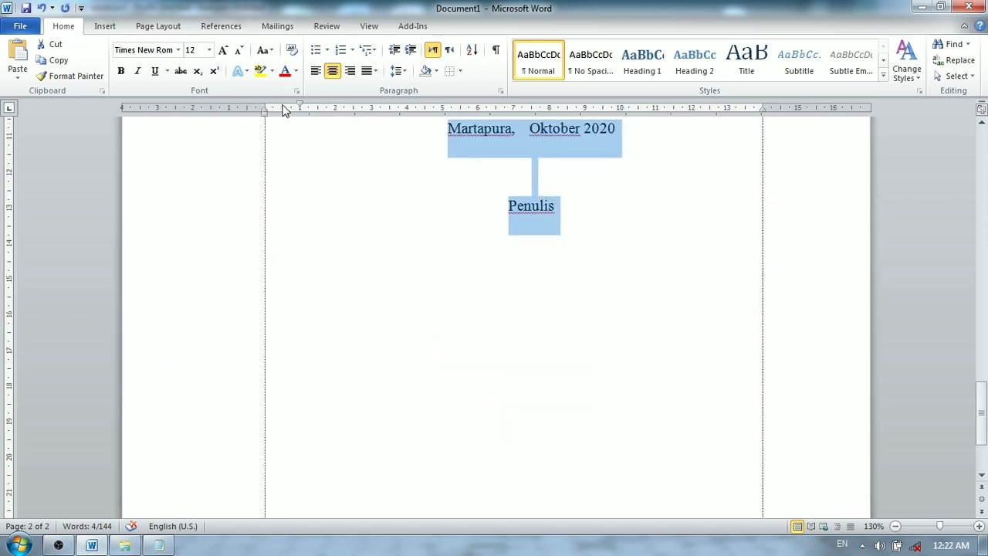
{"action": "scroll", "coordinate": [295, 167], "scroll_direction": "up", "scroll_amount": 2}
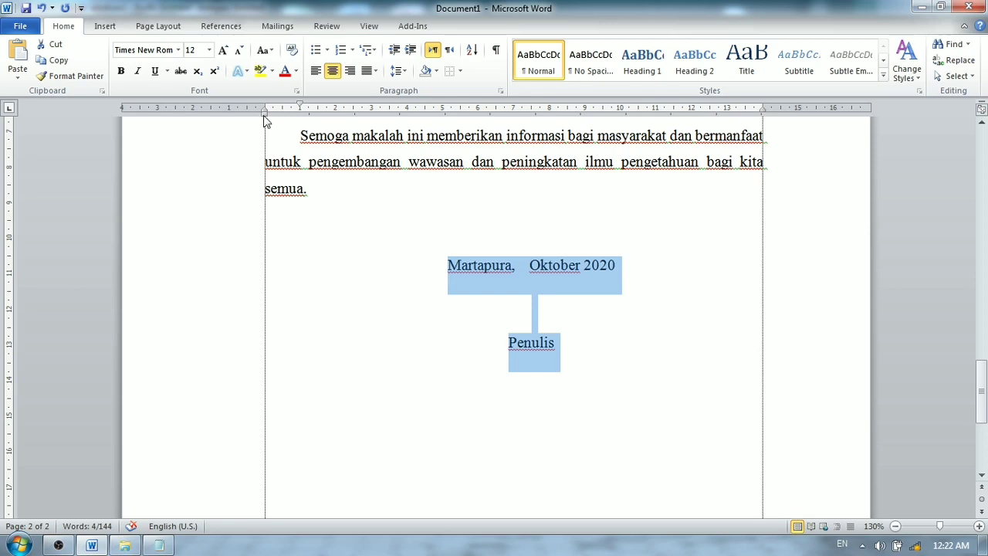
{"action": "mouse_move", "coordinate": [263, 114]}
{"action": "left_mouse_down"}
{"action": "mouse_move", "coordinate": [496, 132]}
{"action": "mouse_move", "coordinate": [581, 125]}
{"action": "mouse_move", "coordinate": [553, 114]}
{"action": "left_mouse_up"}
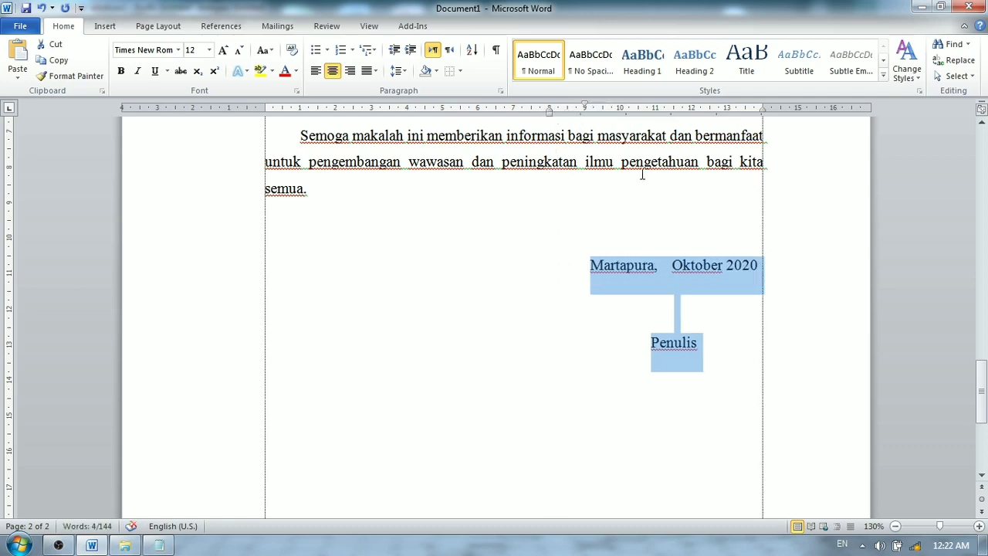
Step: Insert three more empty lines between the last preface paragraph and the "Martapura" date line
{"action": "left_click", "coordinate": [638, 227]}
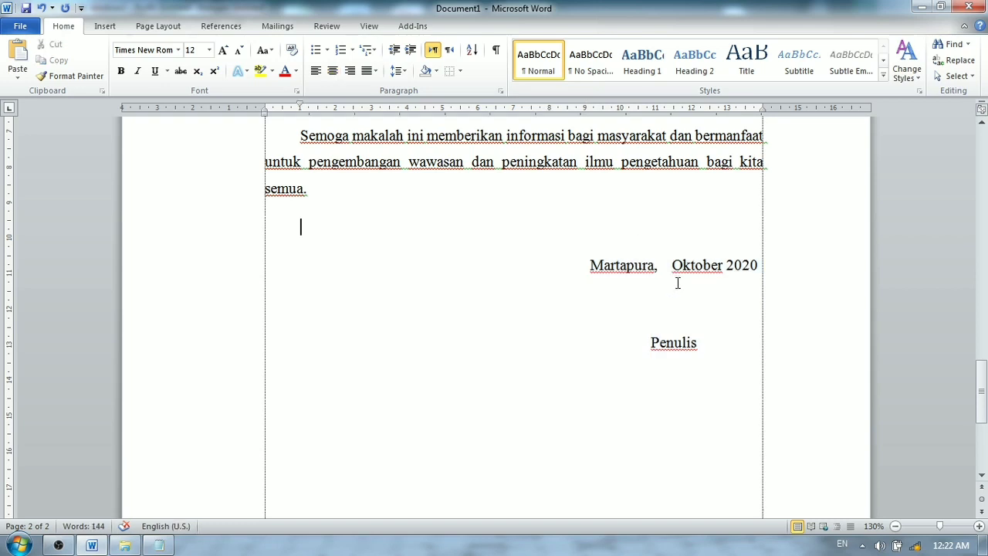
{"action": "scroll", "coordinate": [467, 258], "scroll_direction": "down", "scroll_amount": 1}
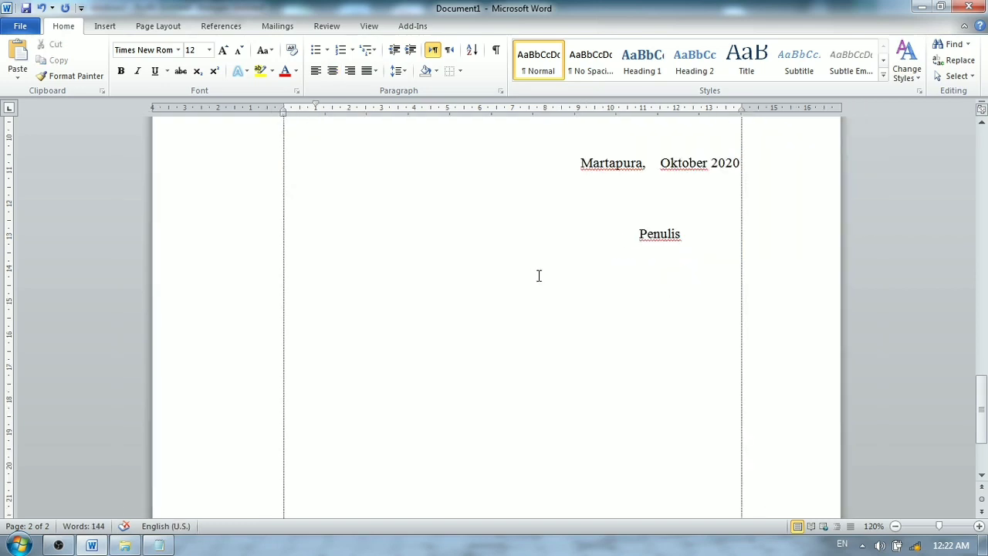
{"action": "scroll", "coordinate": [534, 255], "scroll_direction": "up", "scroll_amount": 1}
{"action": "key", "text": "Return"}
{"action": "key", "text": "Return"}
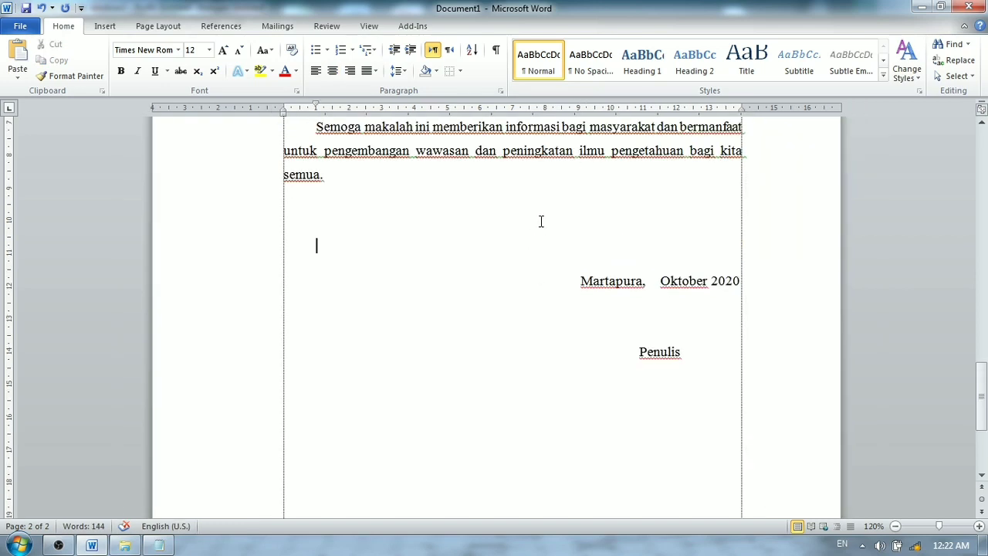
{"action": "key", "text": "Return"}
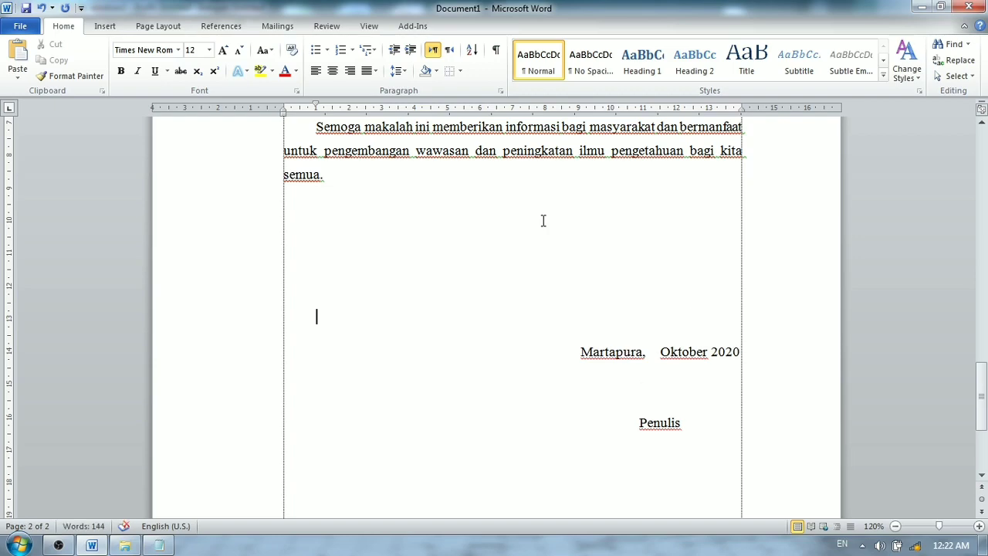
Step: Check the preface page's layout and sign-off position in the print preview, and return to the document
{"action": "scroll", "coordinate": [543, 221], "scroll_direction": "up", "scroll_amount": 3}
{"action": "scroll", "coordinate": [559, 247], "scroll_direction": "down", "scroll_amount": 2, "text": "ctrl"}
{"action": "scroll", "coordinate": [558, 250], "scroll_direction": "up", "scroll_amount": 3}
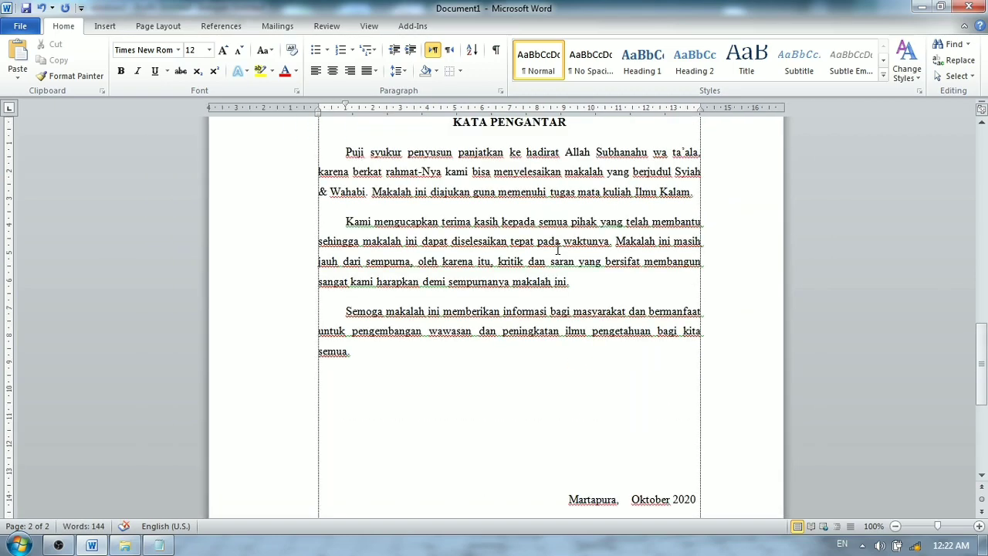
{"action": "scroll", "coordinate": [558, 250], "scroll_direction": "down", "scroll_amount": 6}
{"action": "scroll", "coordinate": [557, 250], "scroll_direction": "up", "scroll_amount": 4}
{"action": "scroll", "coordinate": [557, 250], "scroll_direction": "down", "scroll_amount": 1}
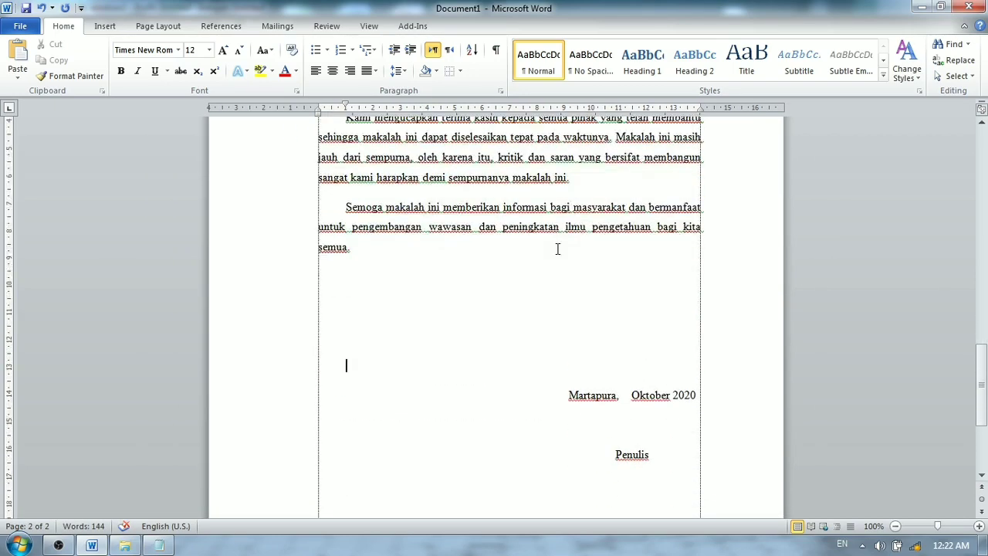
{"action": "key", "text": "ctrl+p"}
{"action": "scroll", "coordinate": [671, 236], "scroll_direction": "up", "scroll_amount": 3, "text": "ctrl"}
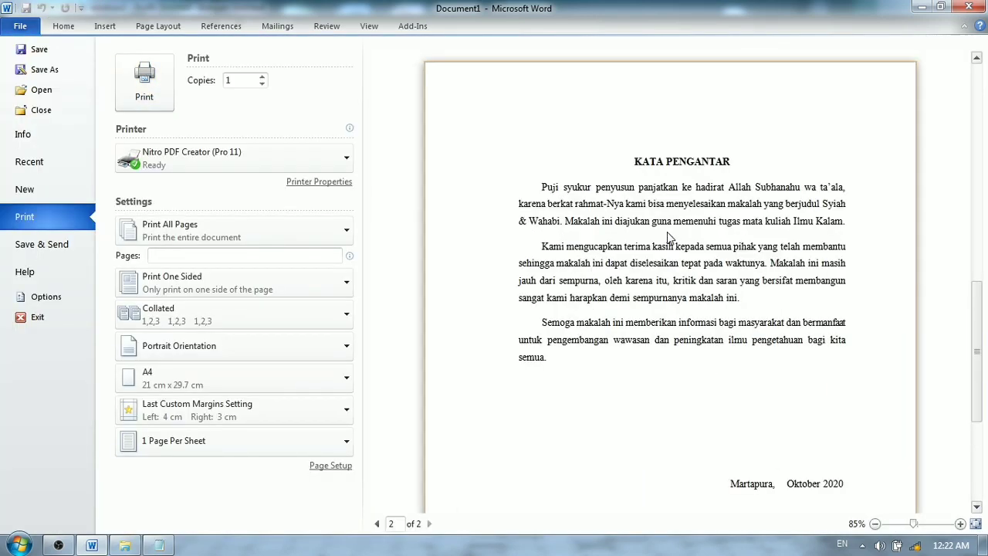
{"action": "scroll", "coordinate": [668, 240], "scroll_direction": "down", "scroll_amount": 3}
{"action": "scroll", "coordinate": [669, 243], "scroll_direction": "up", "scroll_amount": 4}
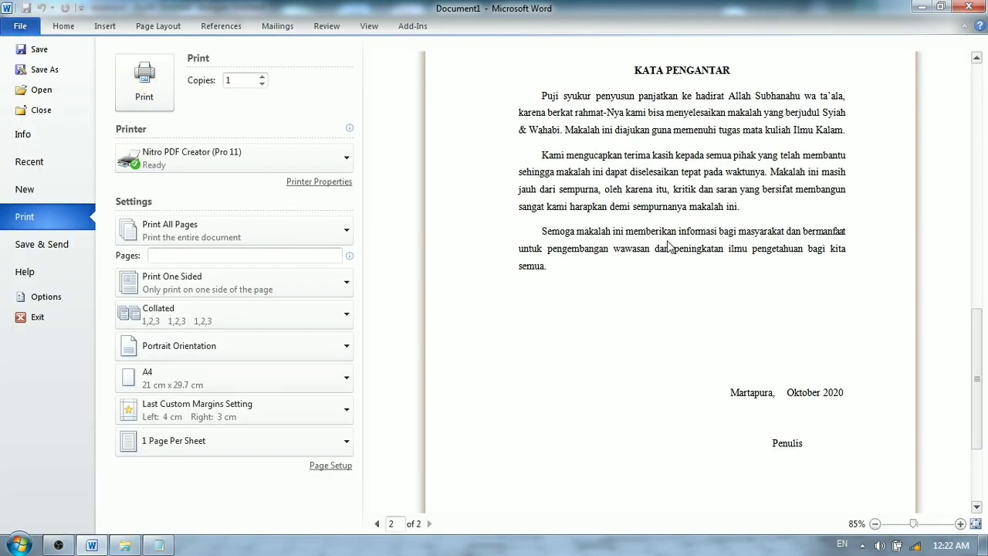
{"action": "key", "text": "Escape"}
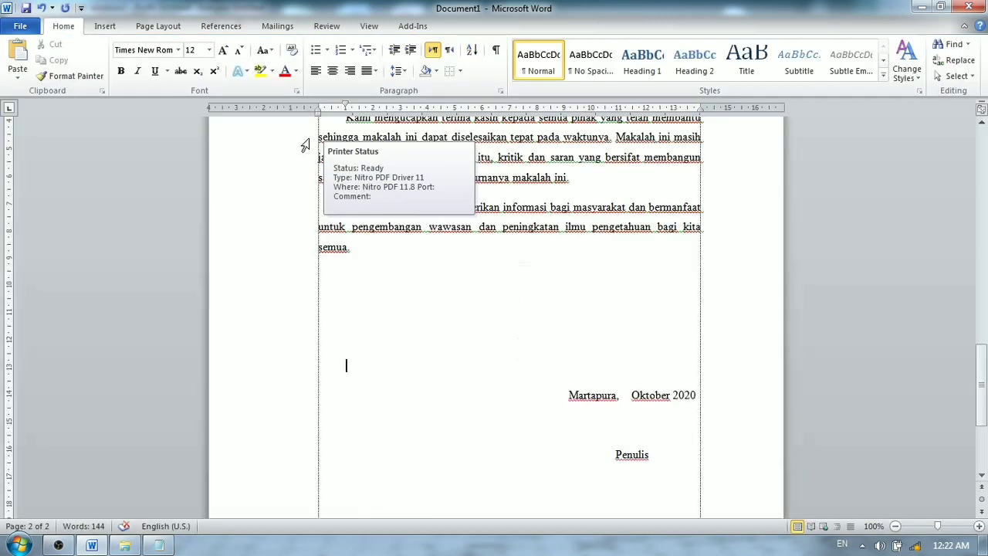
Step: Review the paper title "Syiah & Wahabi" and course name "Ilmu Kalam" in the first preface paragraph, and the sign-off block
{"action": "scroll", "coordinate": [532, 272], "scroll_direction": "up", "scroll_amount": 3}
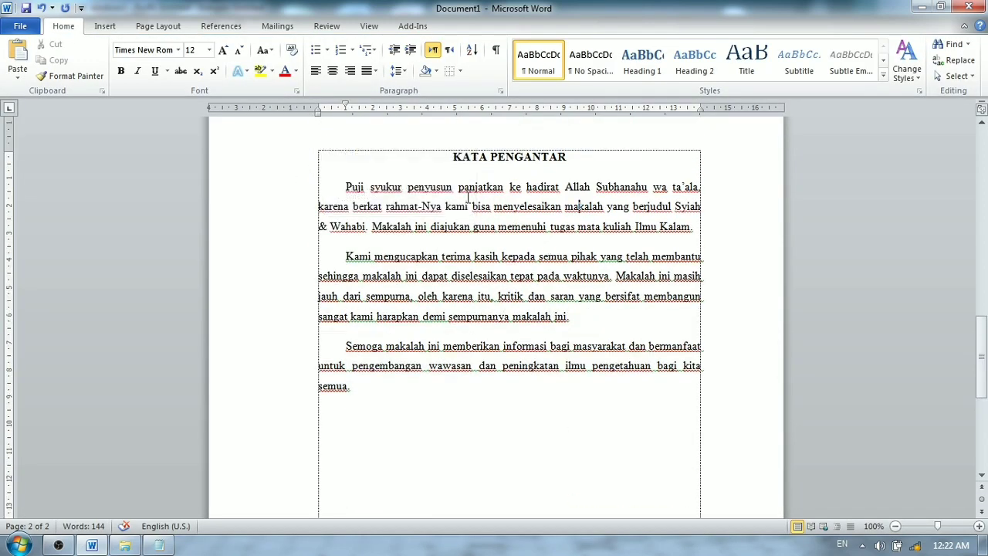
{"action": "left_click", "coordinate": [347, 187]}
{"action": "left_click_drag", "start_coordinate": [676, 207], "coordinate": [371, 228]}
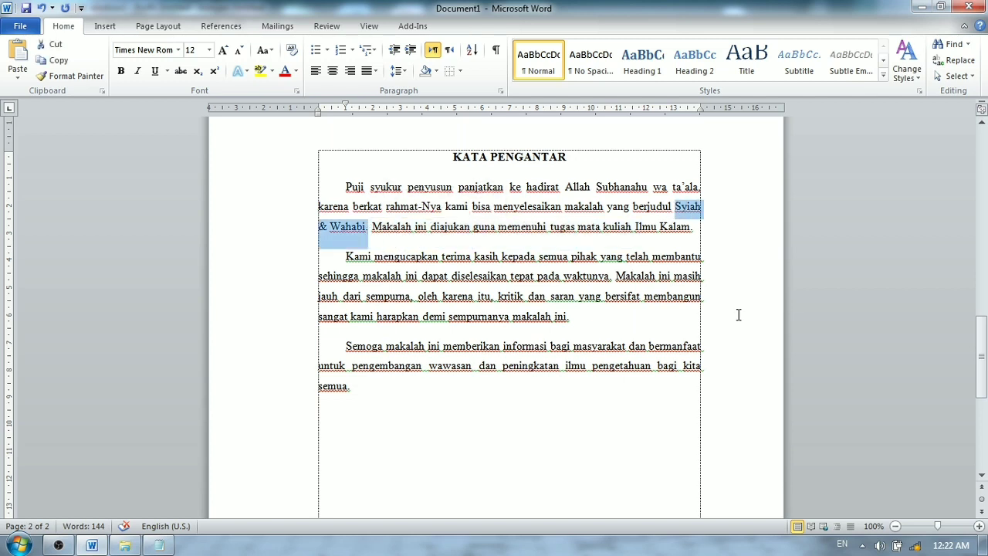
{"action": "left_click", "coordinate": [428, 227]}
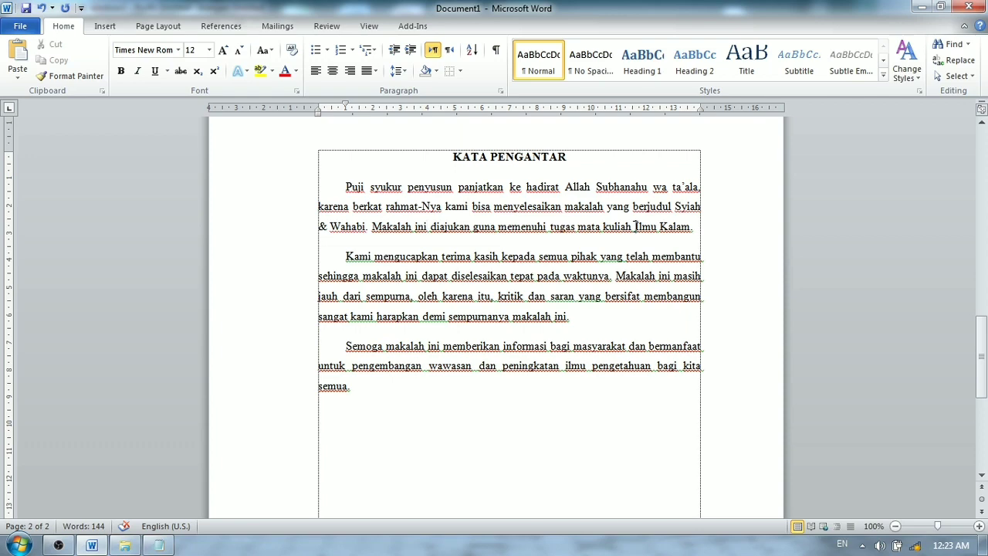
{"action": "left_click_drag", "start_coordinate": [635, 226], "coordinate": [692, 227]}
{"action": "left_click", "coordinate": [651, 275]}
{"action": "scroll", "coordinate": [494, 291], "scroll_direction": "down", "scroll_amount": 4}
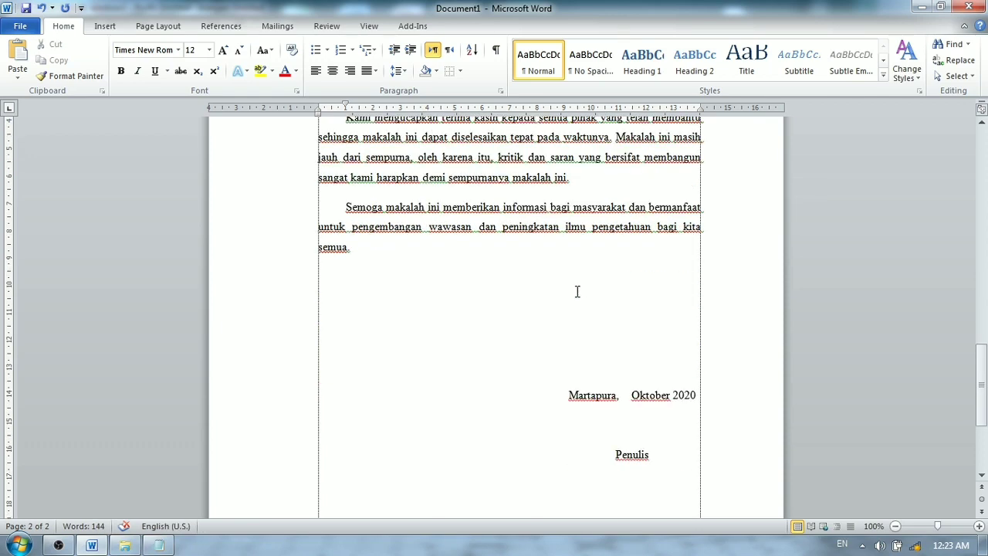
Step: Examine the finished cover page and the "KATA PENGANTAR" page side by side at 80% zoom, from their headings down to the sign-off
{"action": "scroll", "coordinate": [547, 296], "scroll_direction": "up", "scroll_amount": 4}
{"action": "scroll", "coordinate": [547, 295], "scroll_direction": "up", "scroll_amount": 12}
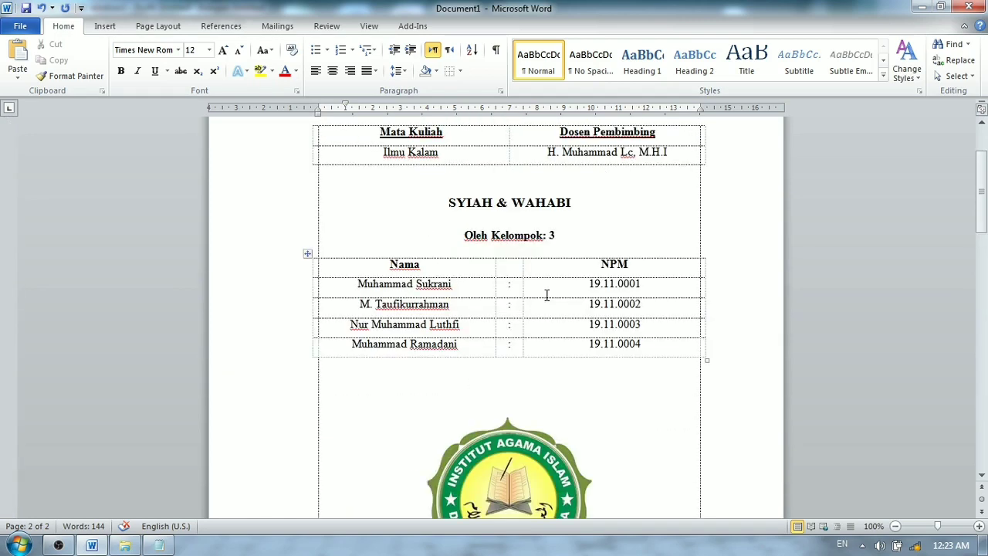
{"action": "scroll", "coordinate": [547, 296], "scroll_direction": "down", "scroll_amount": 2}
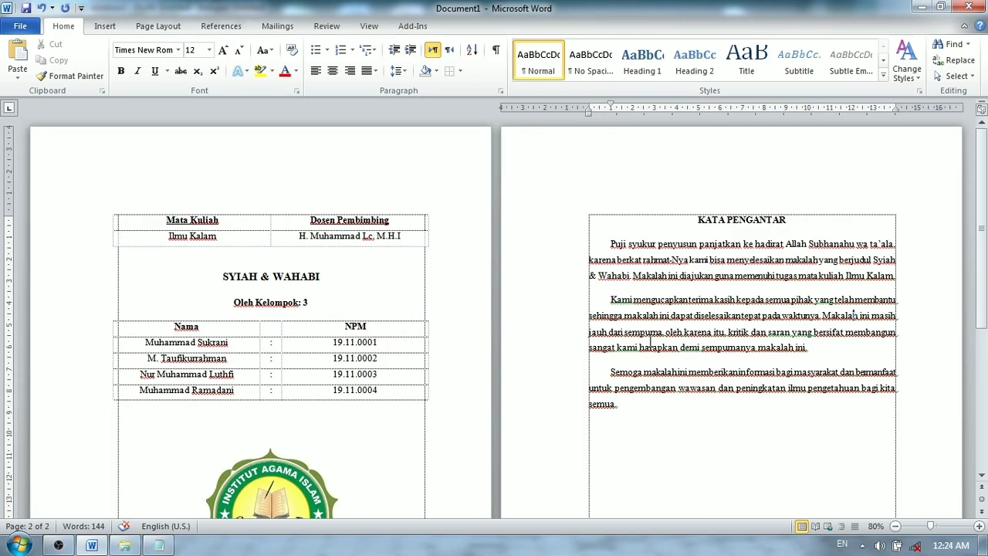
{"action": "scroll", "coordinate": [492, 369], "scroll_direction": "down", "scroll_amount": 6}
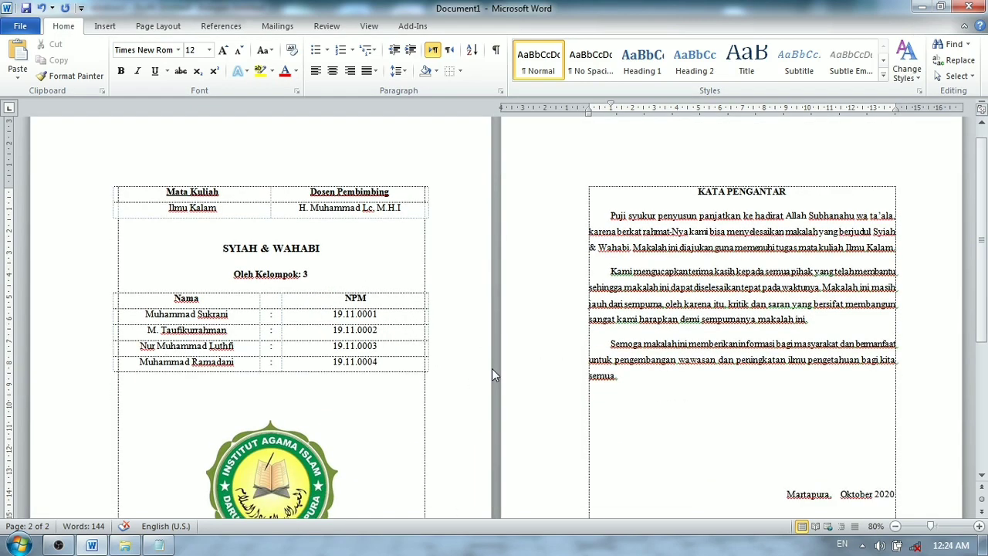
{"action": "scroll", "coordinate": [562, 415], "scroll_direction": "down", "scroll_amount": 2}
{"action": "scroll", "coordinate": [565, 415], "scroll_direction": "up", "scroll_amount": 7}
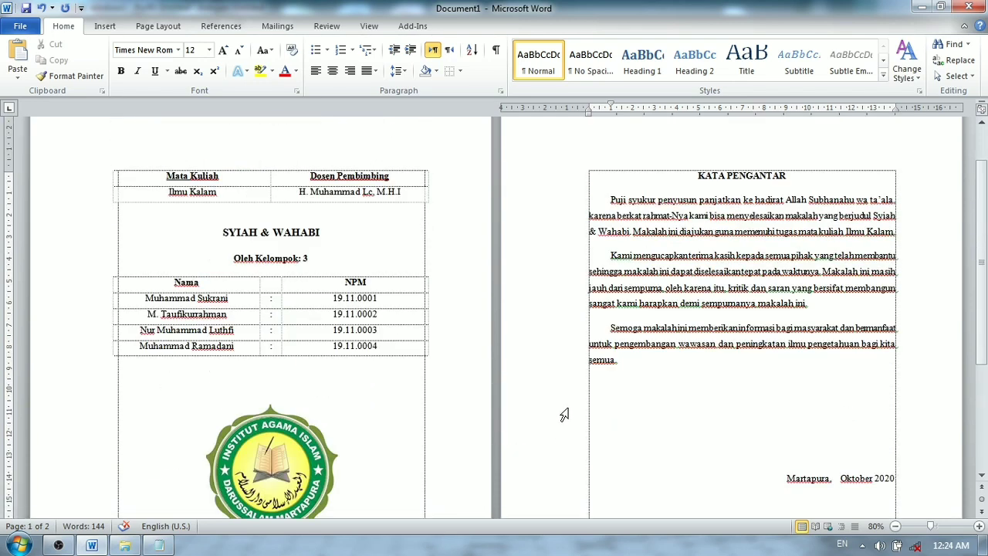
{"action": "left_click", "coordinate": [740, 230]}
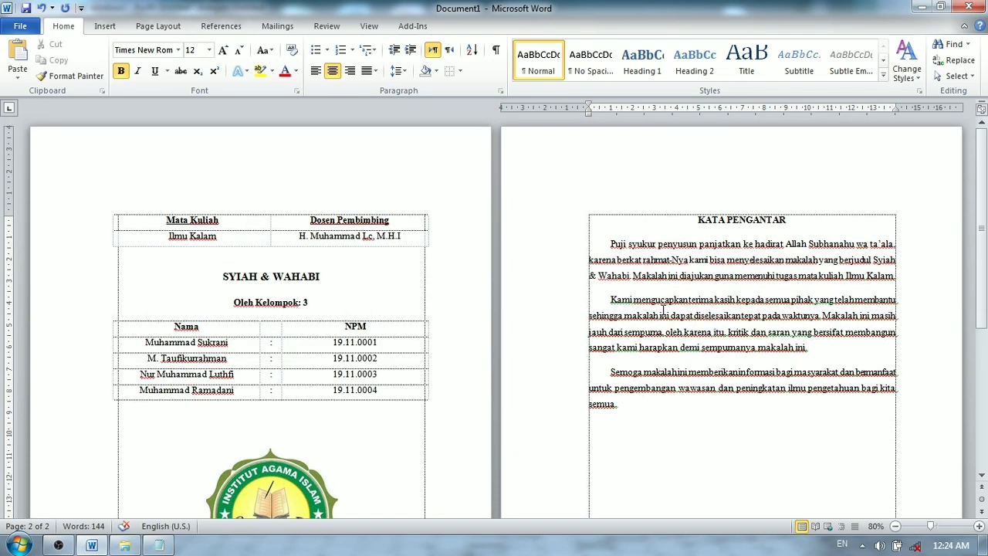
{"action": "scroll", "coordinate": [664, 309], "scroll_direction": "down", "scroll_amount": 6}
{"action": "scroll", "coordinate": [680, 348], "scroll_direction": "up", "scroll_amount": 6}
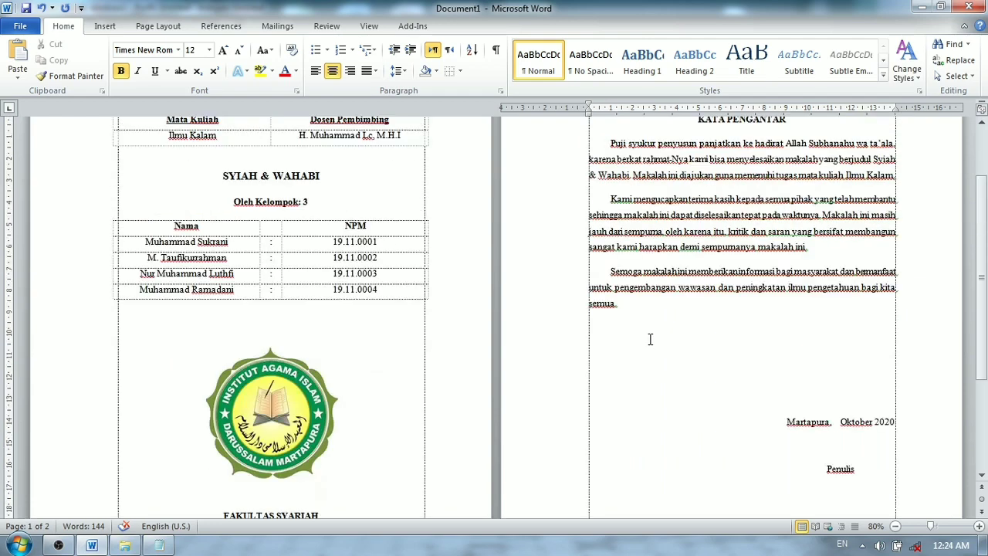
{"action": "left_click", "coordinate": [325, 283]}
{"action": "left_click", "coordinate": [814, 296]}
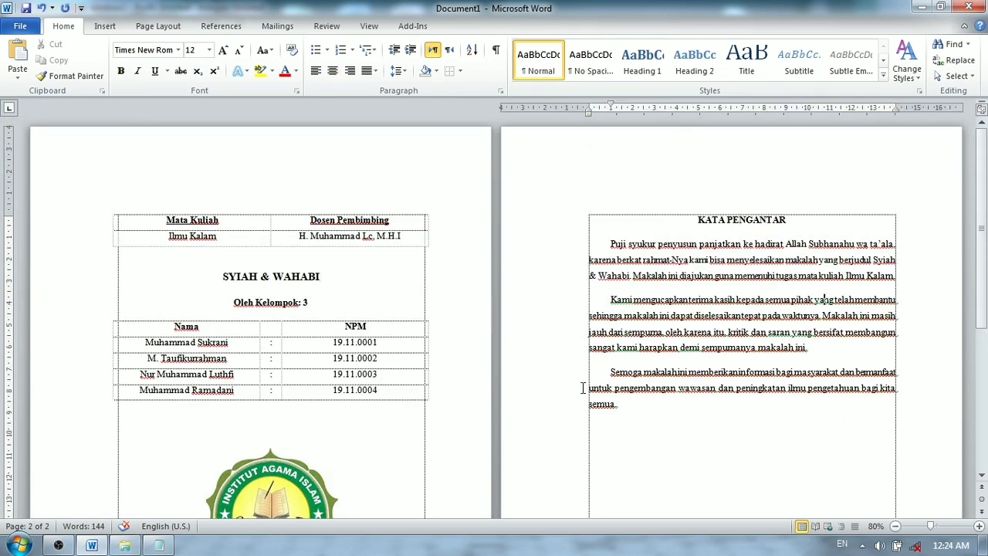
{"action": "scroll", "coordinate": [680, 393], "scroll_direction": "down", "scroll_amount": 5}
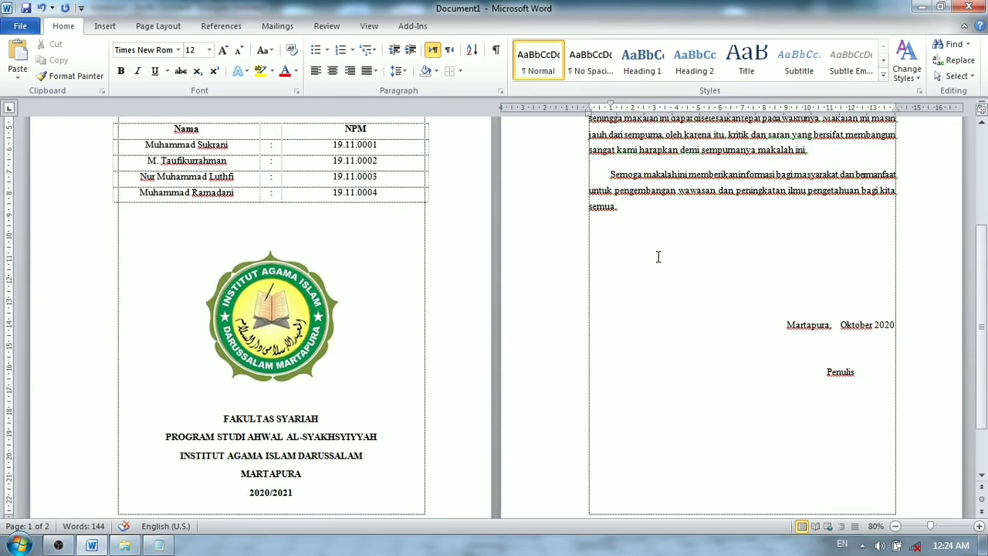
{"action": "scroll", "coordinate": [648, 297], "scroll_direction": "up", "scroll_amount": 5}
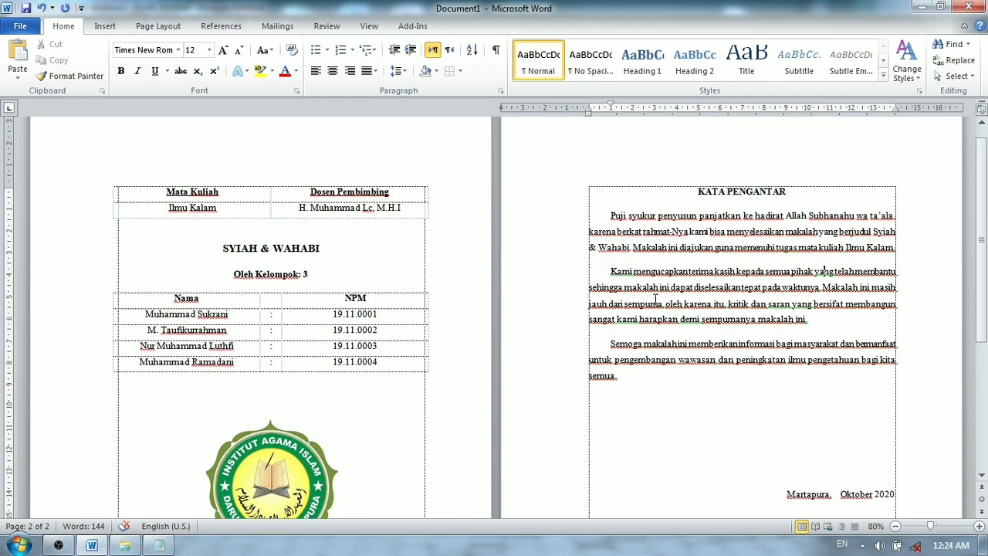